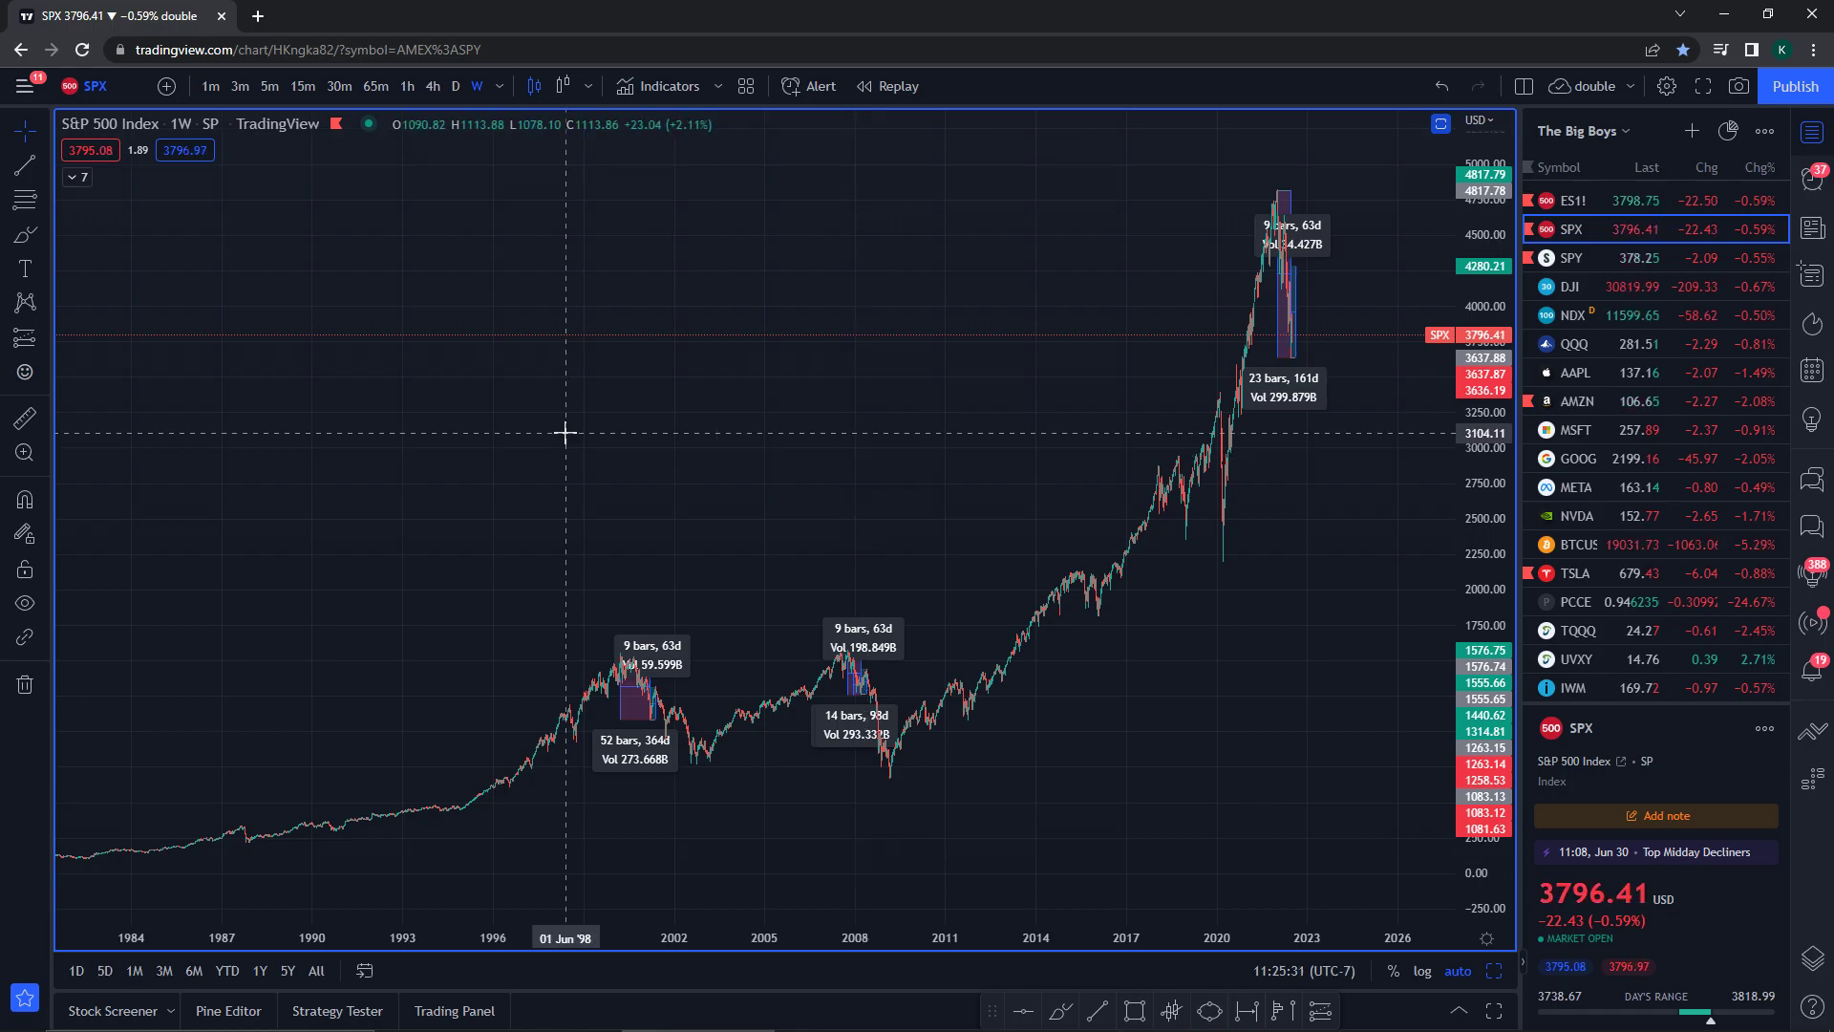
- Look over the S&P 500 weekly chart's long-term history, including the marked declines from 2000, 2007 and 2022
left_click_drag(516, 457, 730, 439)
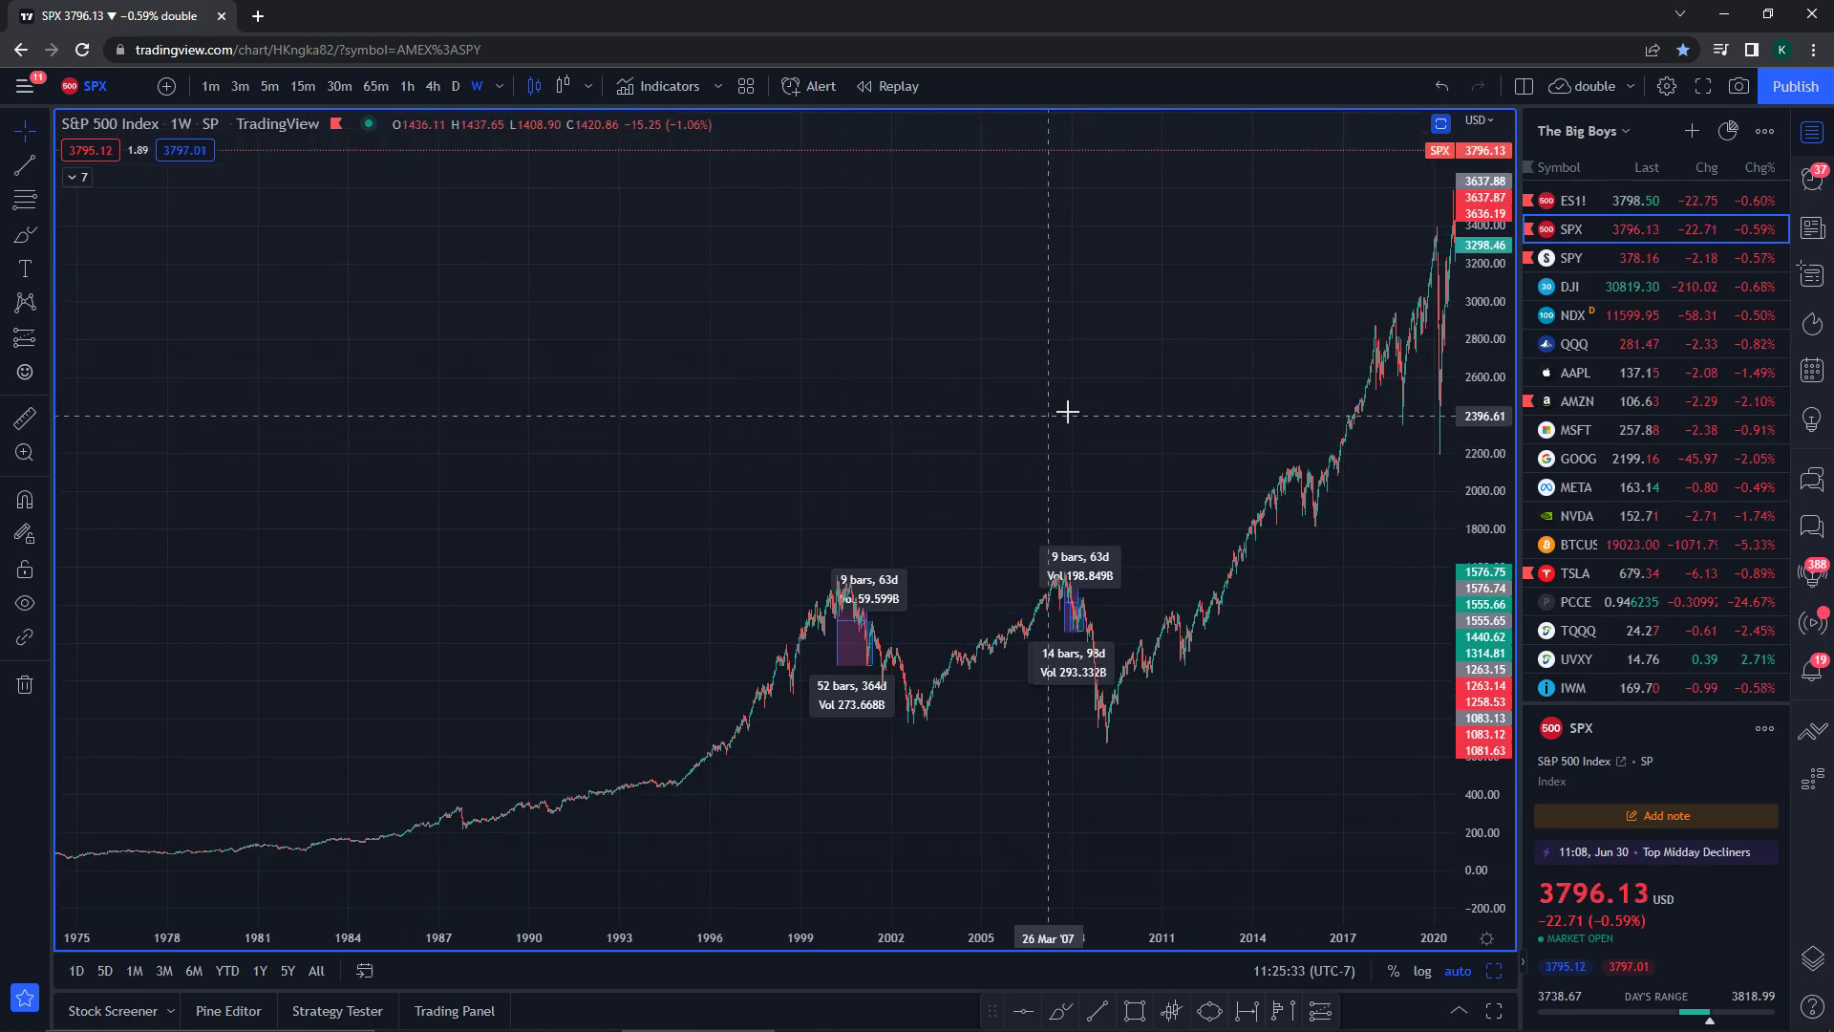
left_click_drag(1062, 411, 680, 445)
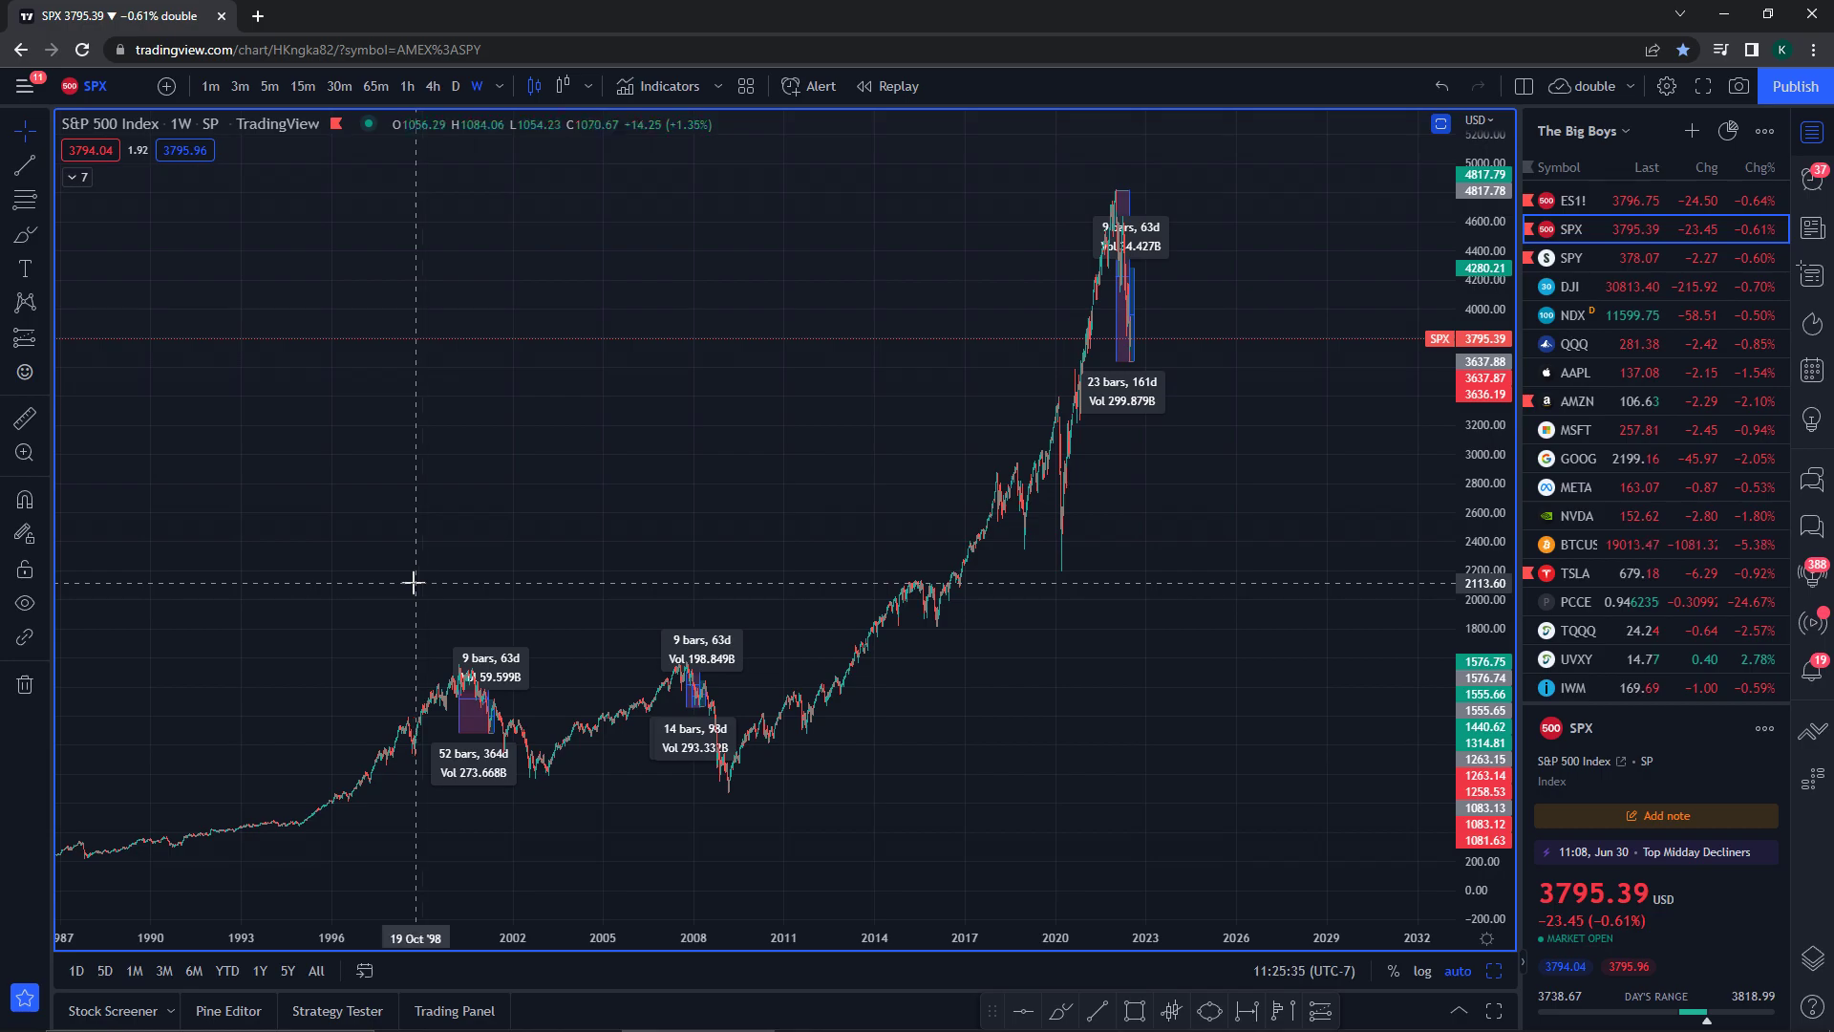
left_click_drag(404, 579, 912, 495)
left_click_drag(685, 511, 762, 491)
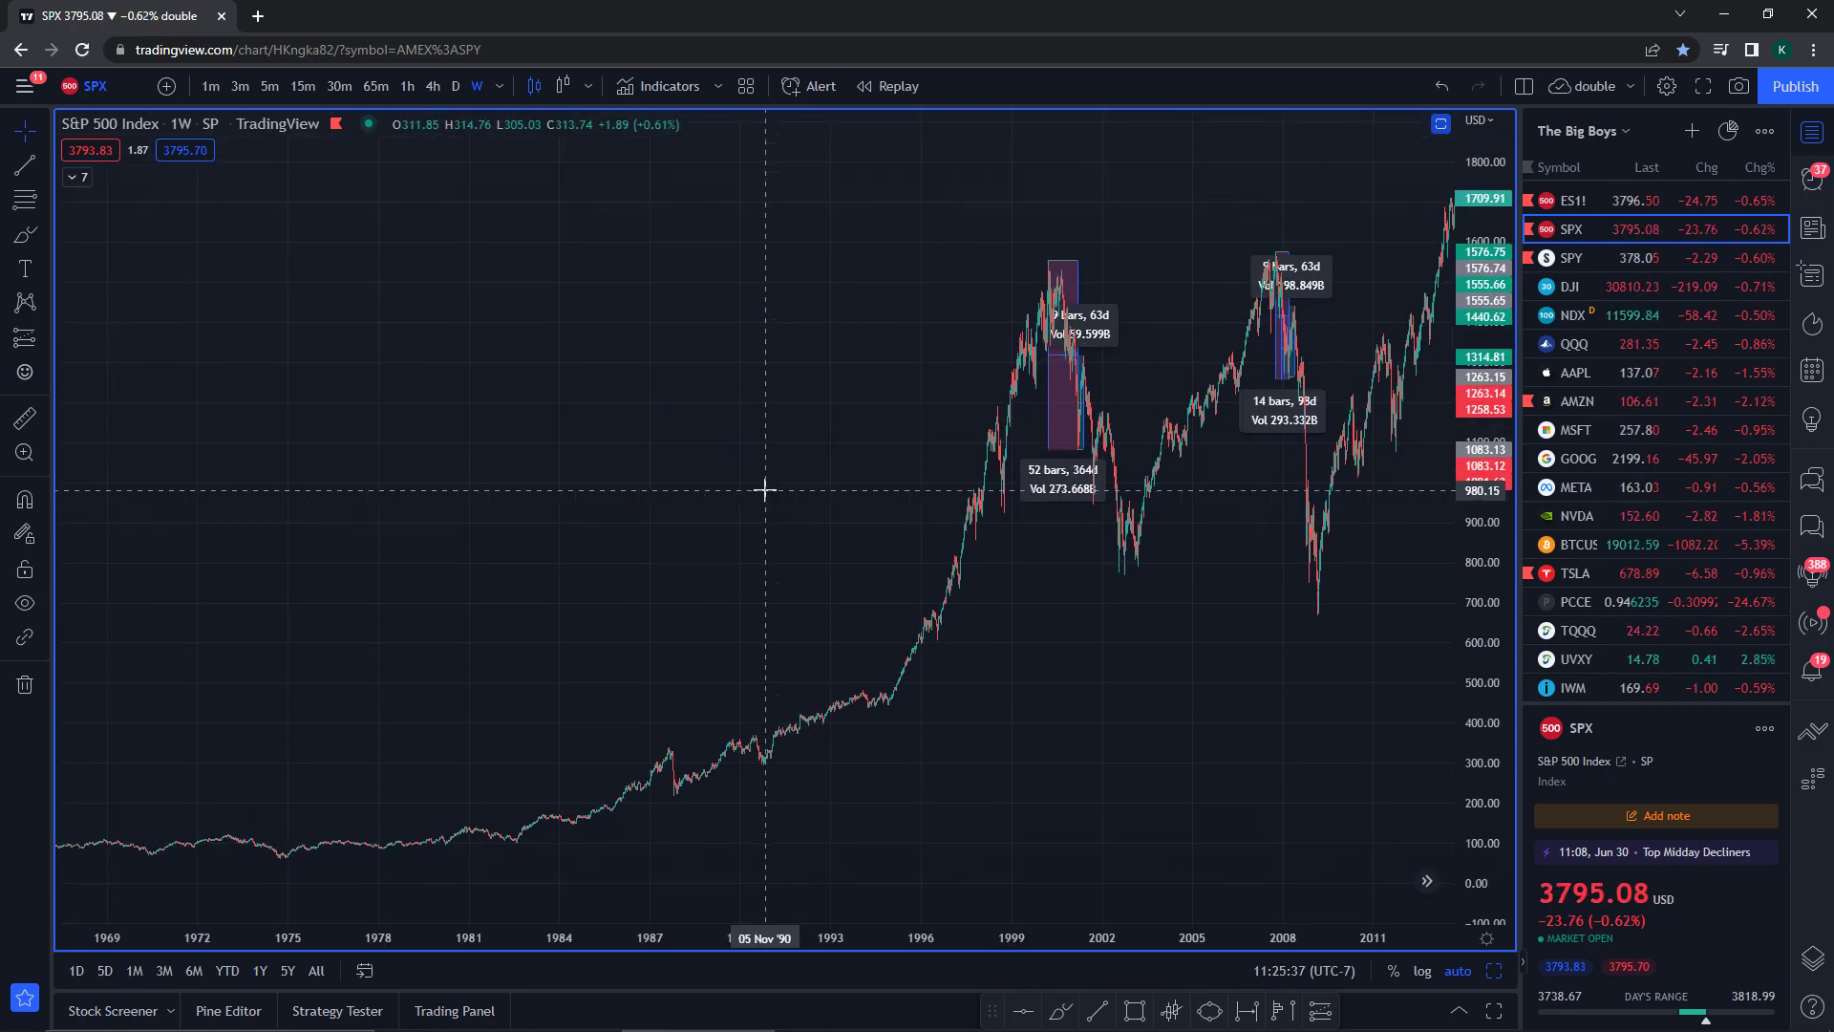
- Examine the marked 2000–2001 decline on the S&P 500 weekly chart and read its position drawing's stop and target figures
scroll(762, 491, "up", 7)
left_click_drag(716, 611, 984, 666)
scroll(958, 654, "up", 2)
scroll(941, 654, "up", 4)
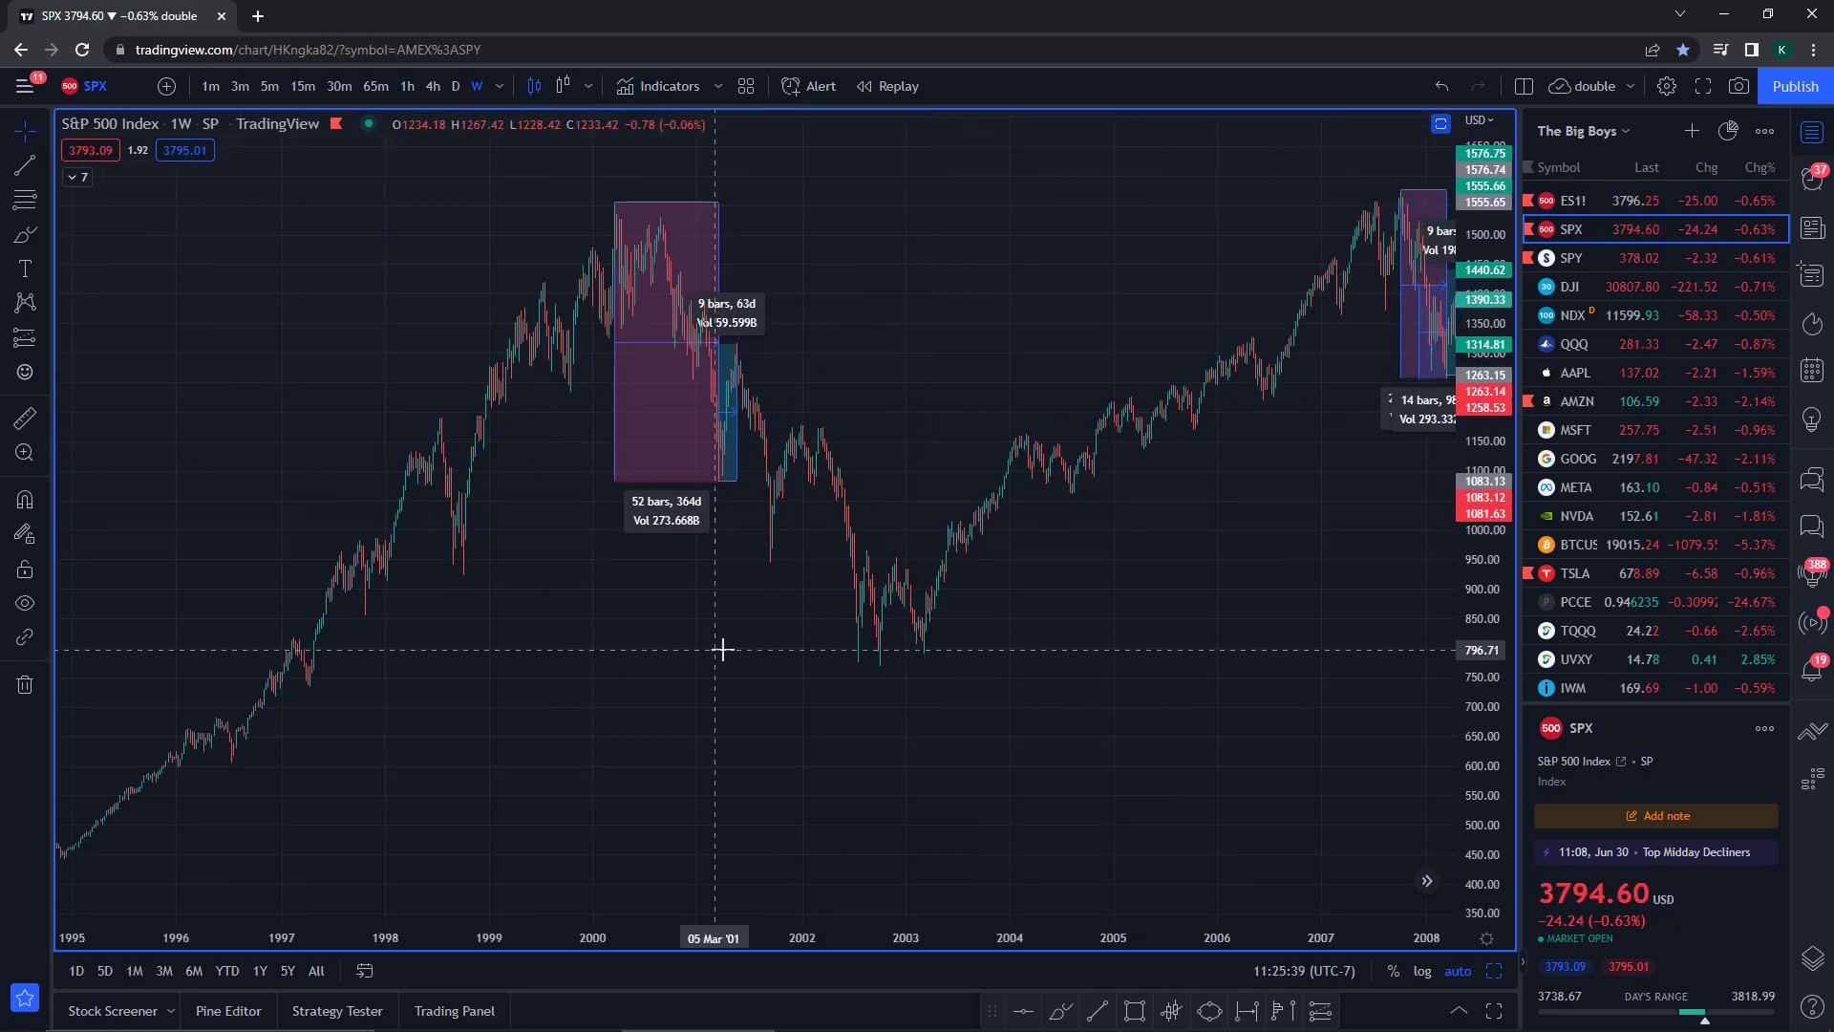
left_click_drag(734, 647, 1126, 659)
scroll(1146, 663, "up", 5)
left_click_drag(1059, 458, 1132, 427)
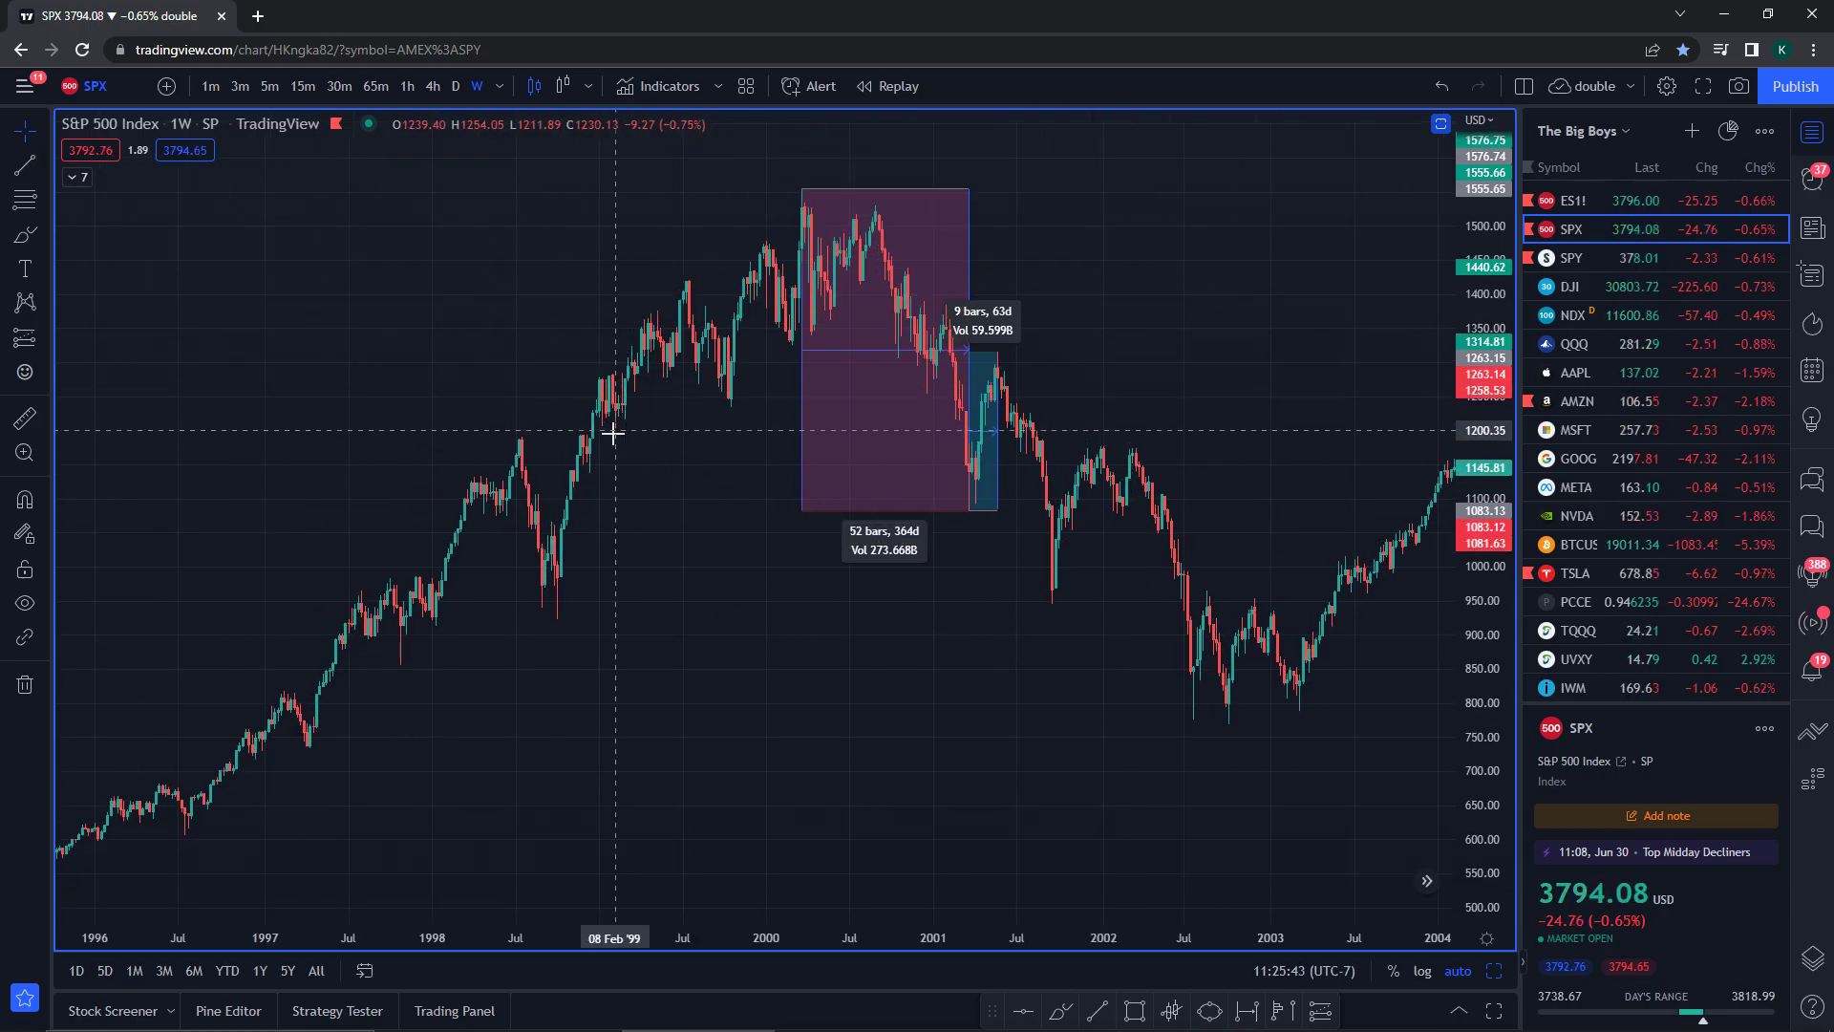
left_click_drag(588, 525, 674, 551)
scroll(681, 533, "up", 6)
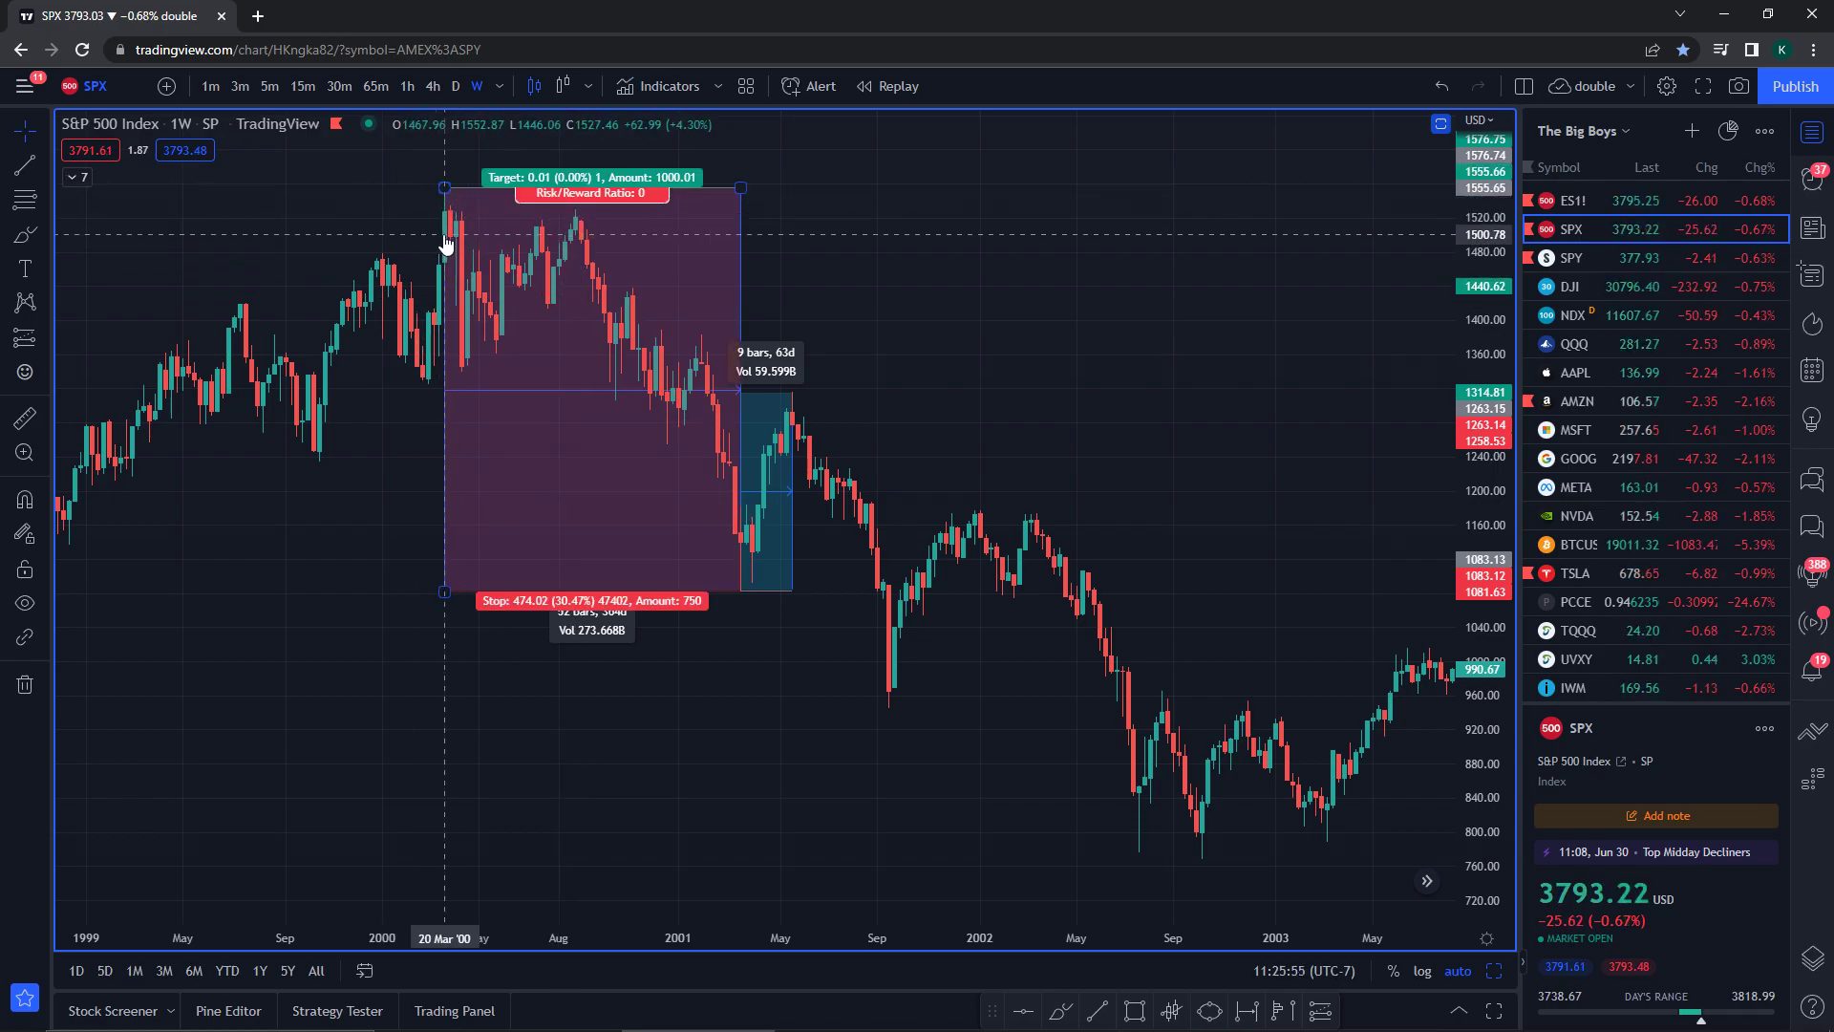
left_click(640, 525)
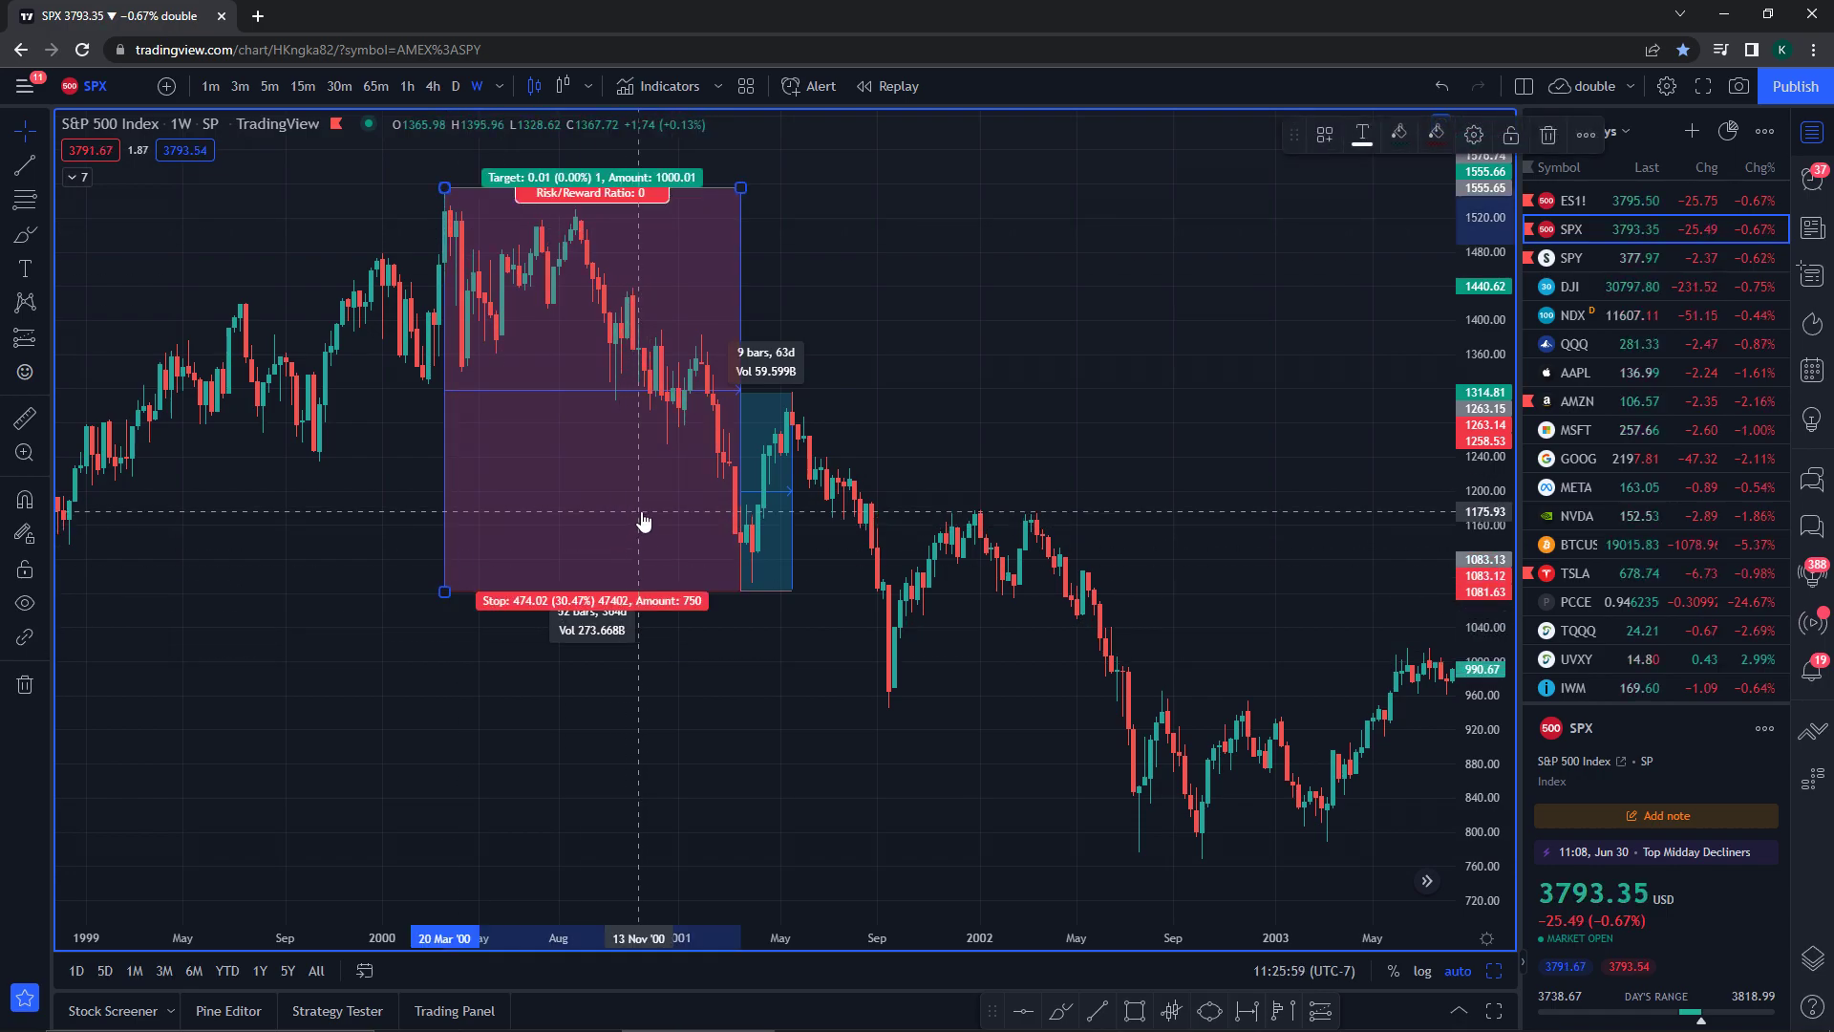
left_click(872, 650)
- Examine the marked nine-bar rebound of spring 2001 and how it follows the preceding decline
left_click_drag(761, 634, 982, 635)
scroll(981, 634, "up", 4)
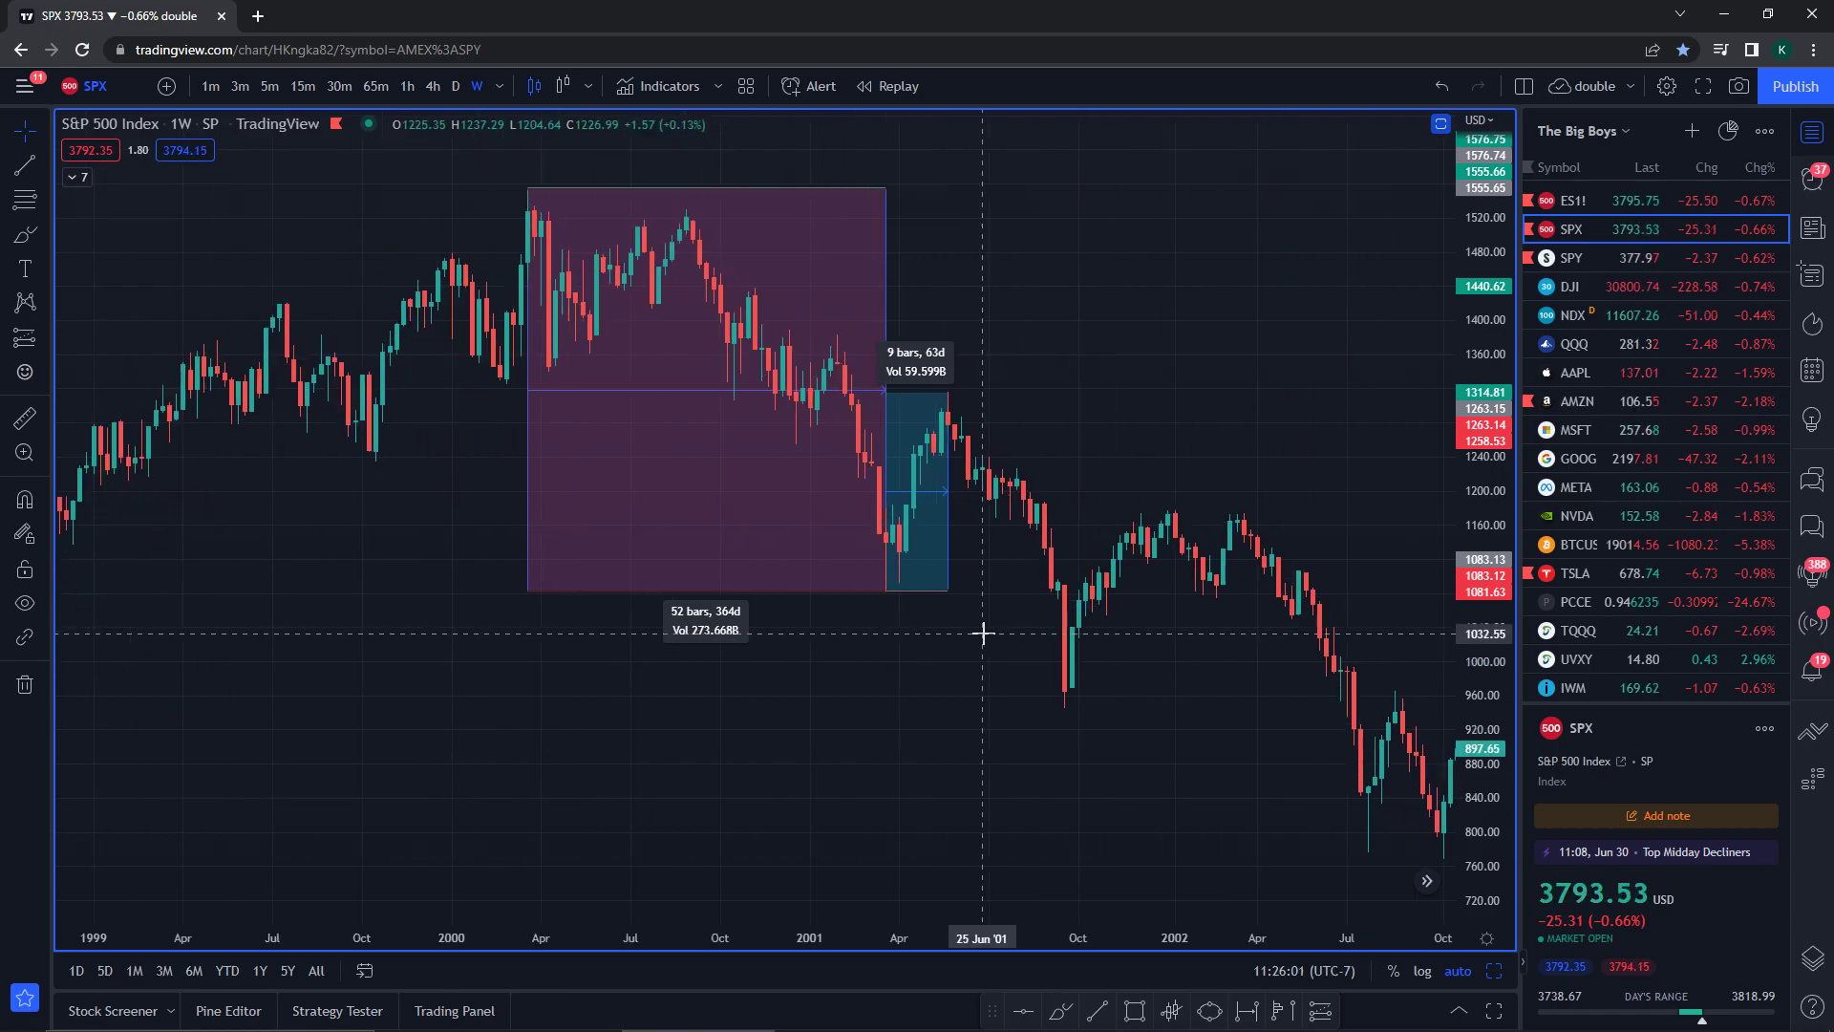
left_click_drag(761, 647, 980, 688)
scroll(979, 687, "up", 5)
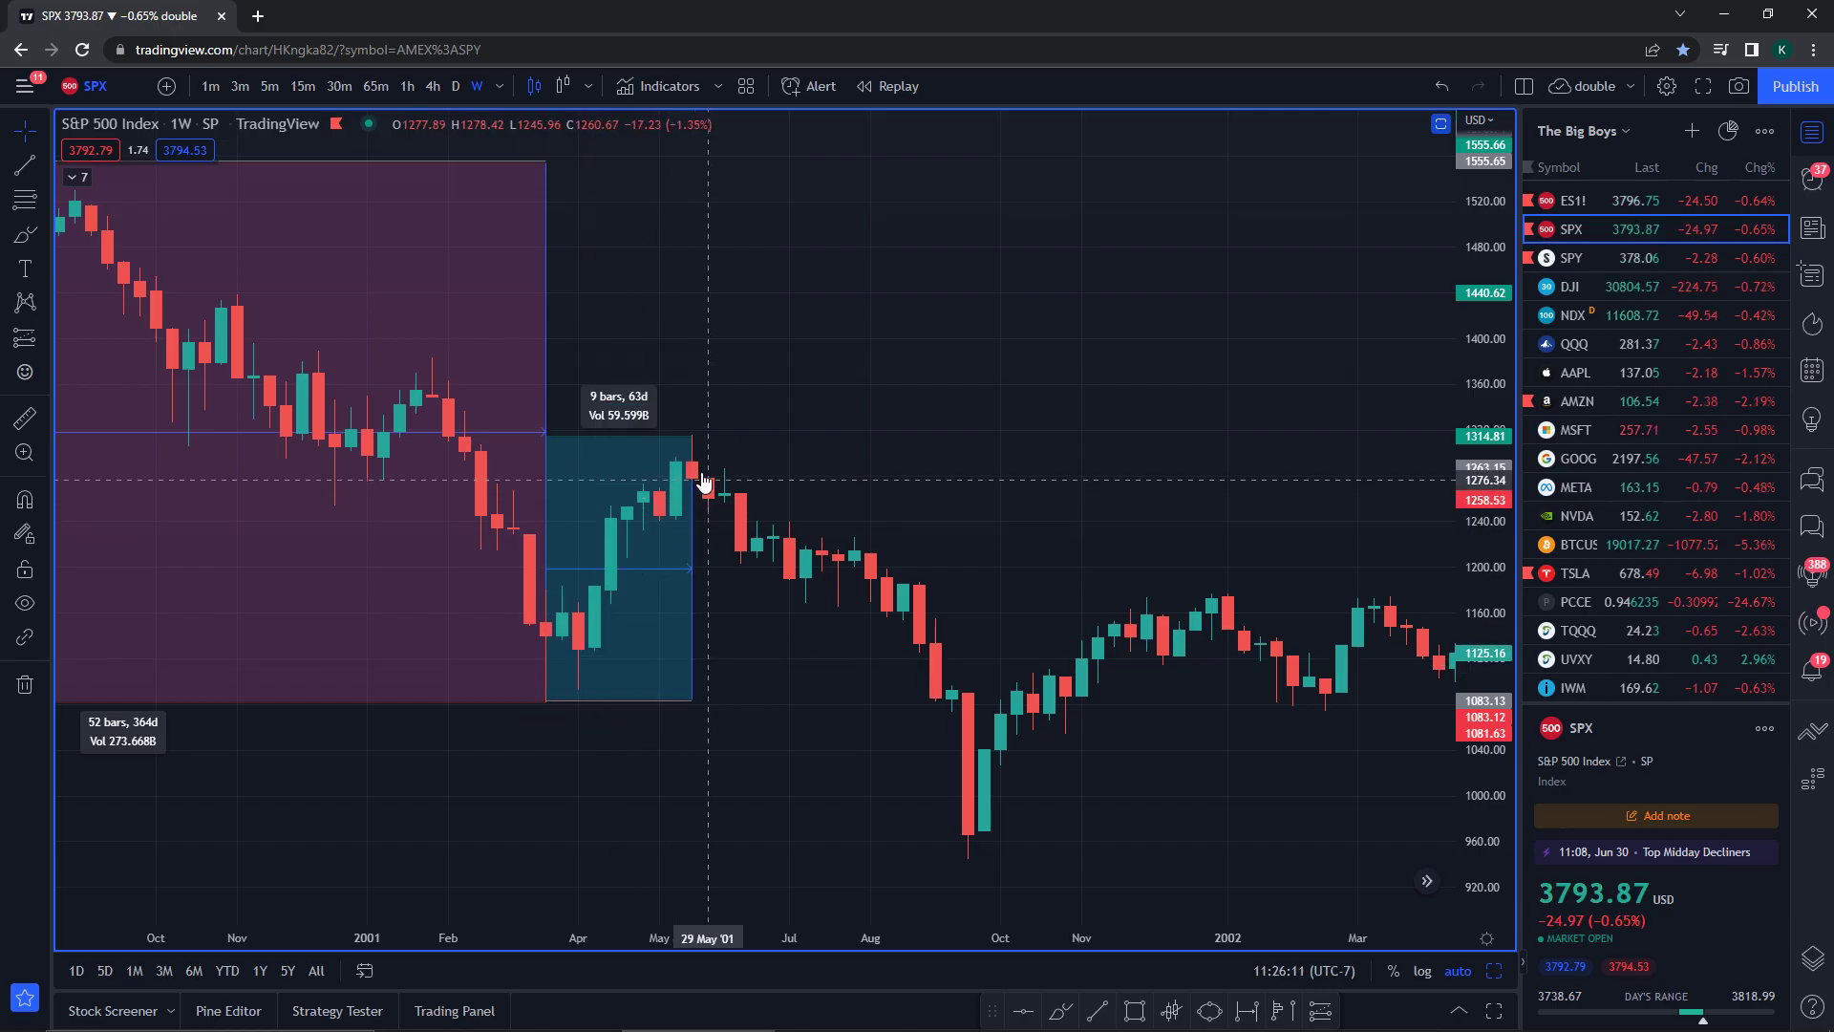
scroll(942, 421, "down", 2)
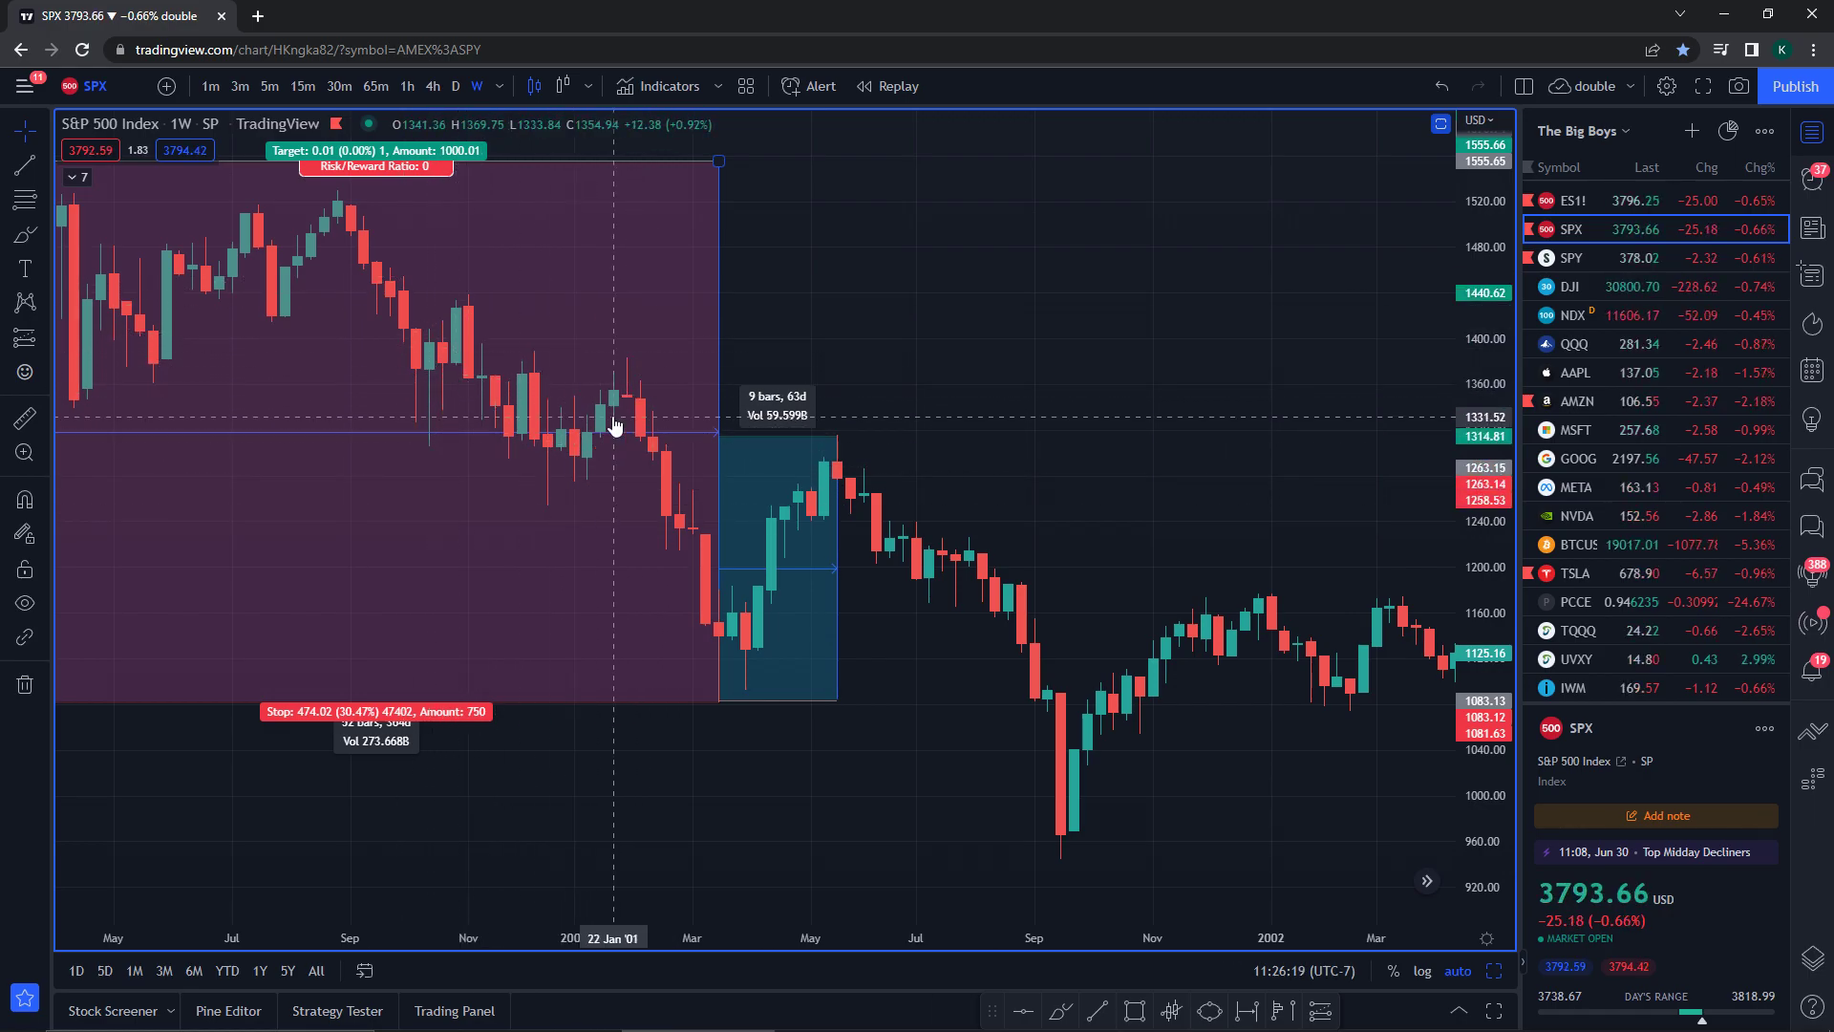
scroll(583, 413, "down", 2)
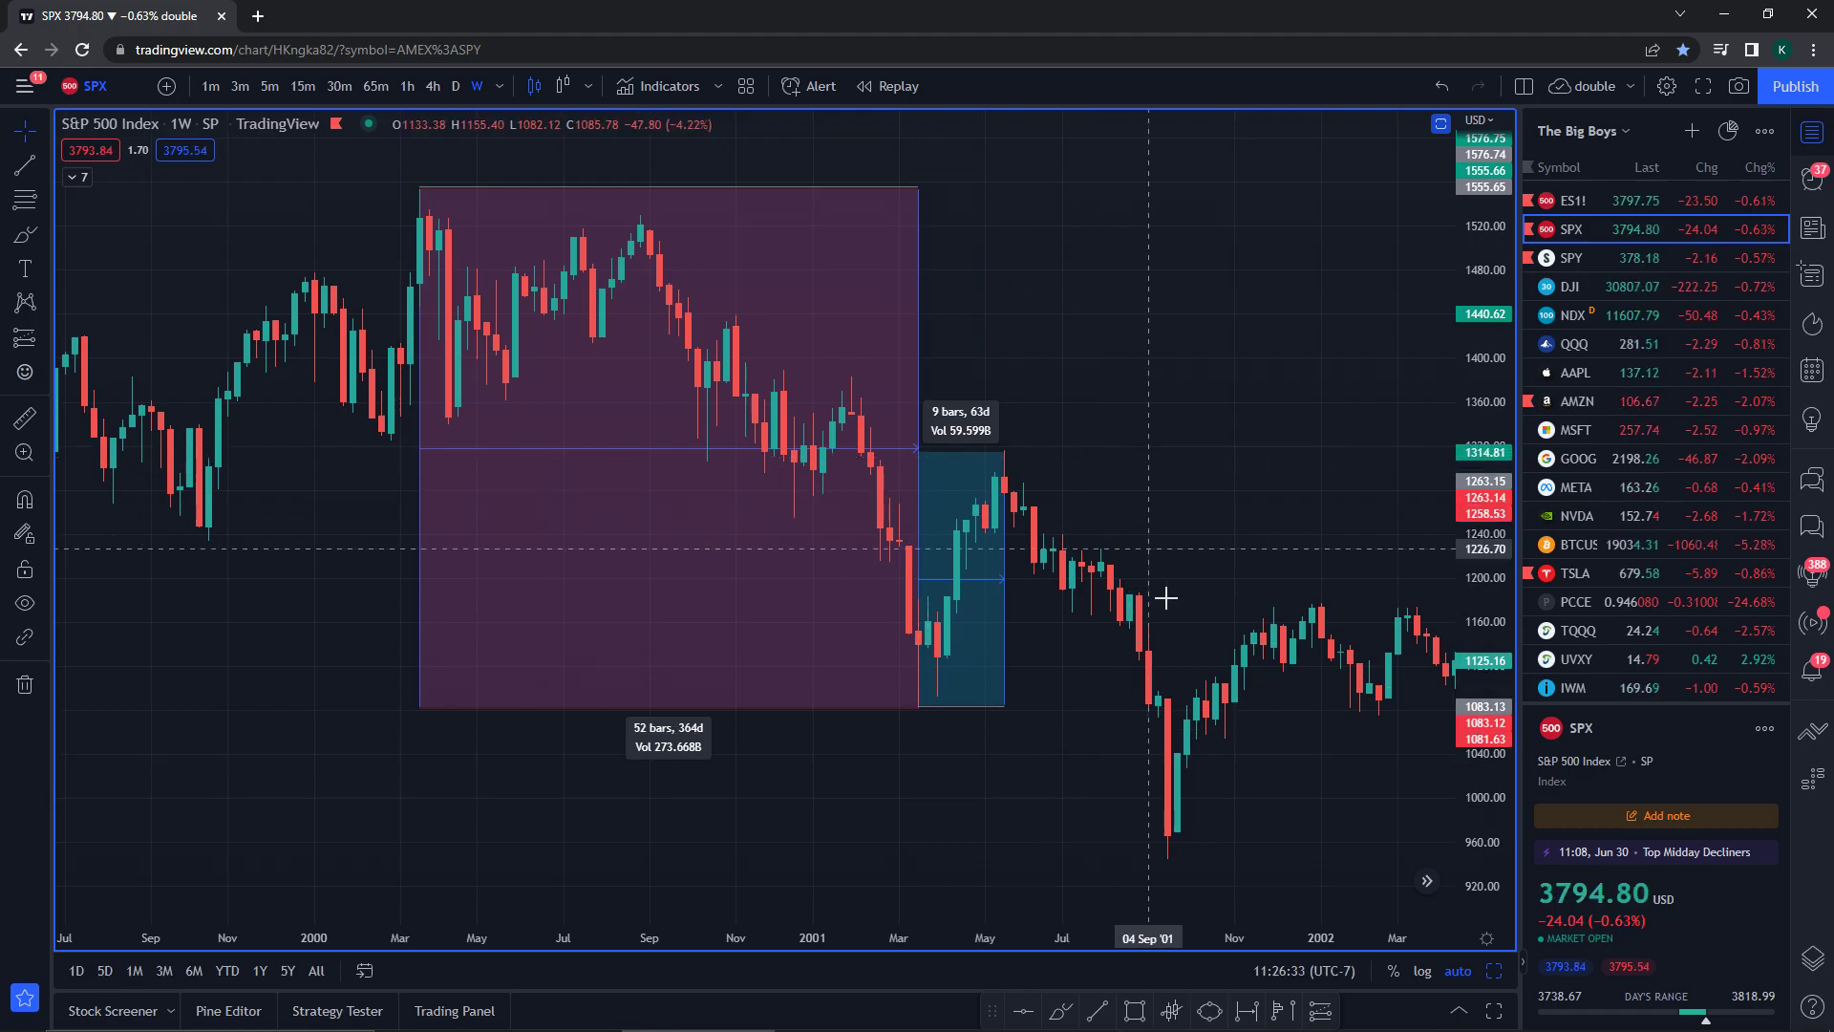
- Follow the S&P 500 price action from the 2001 rebound through the 2002–2003 lows to the marked 2007–2008 decline
left_click_drag(1225, 587, 682, 429)
scroll(688, 430, "down", 5)
left_click_drag(1205, 401, 941, 385)
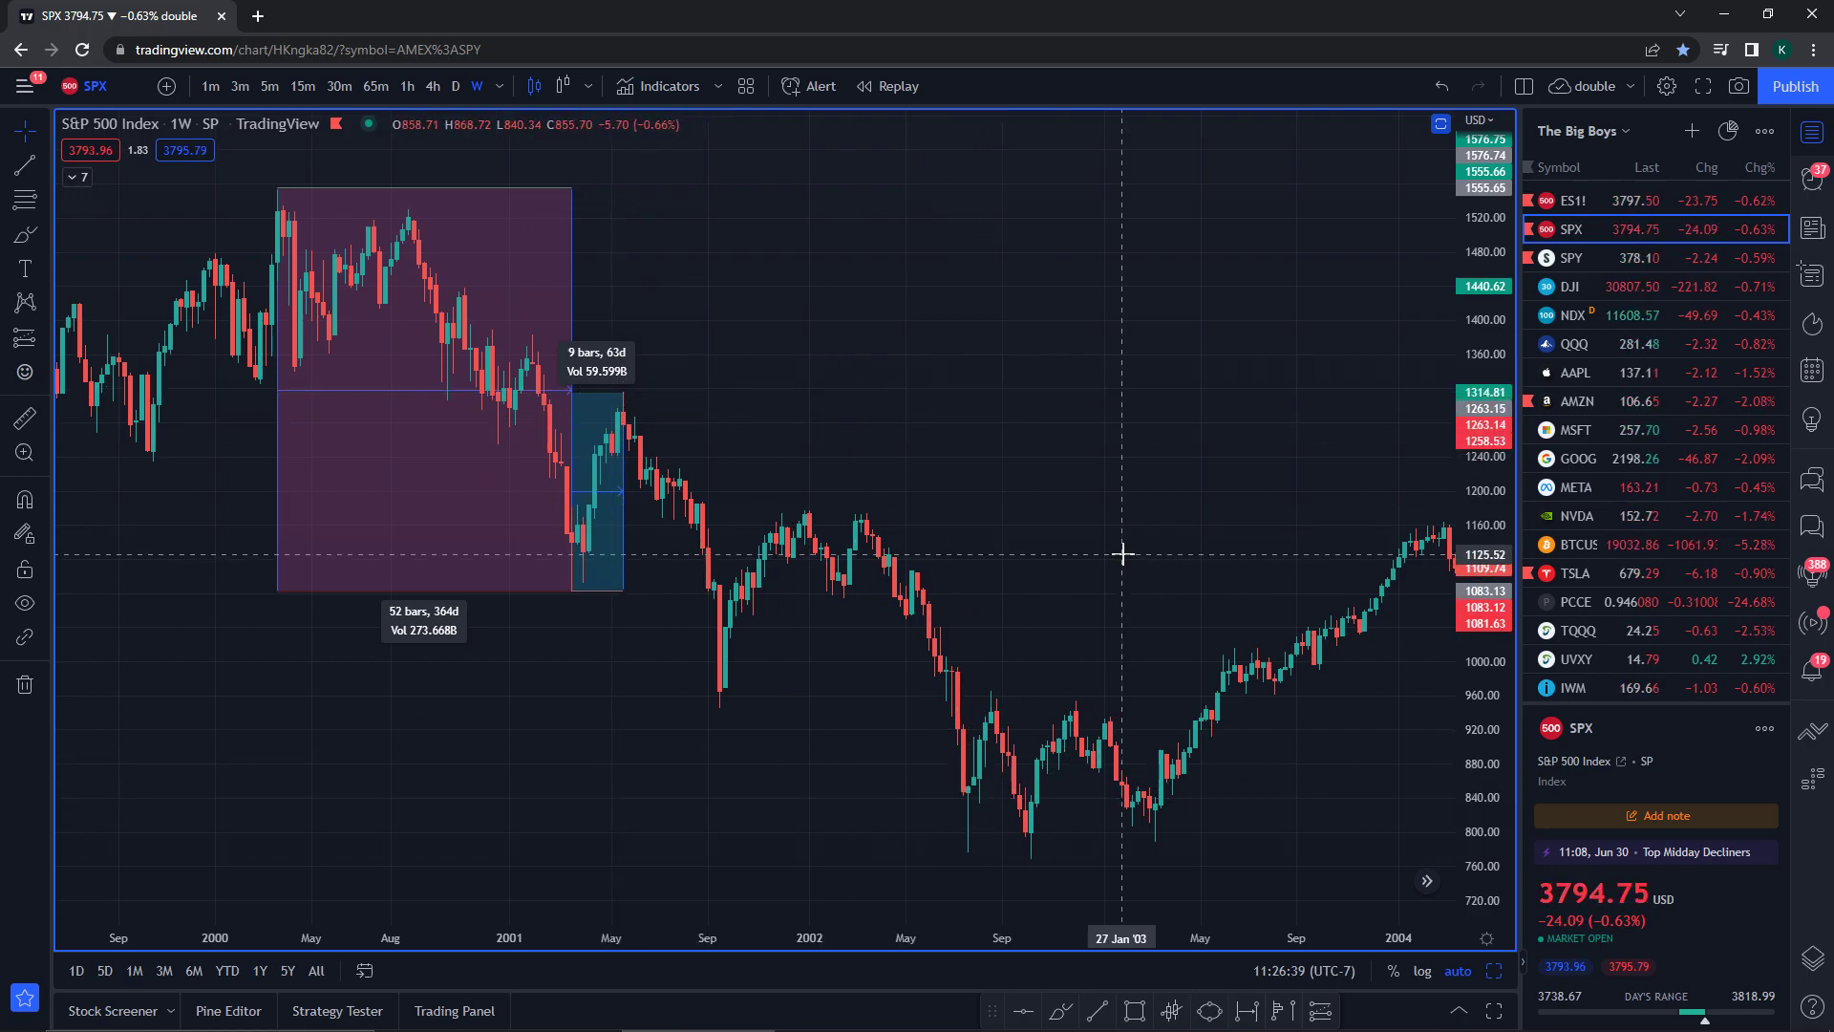
left_click_drag(1174, 471, 790, 500)
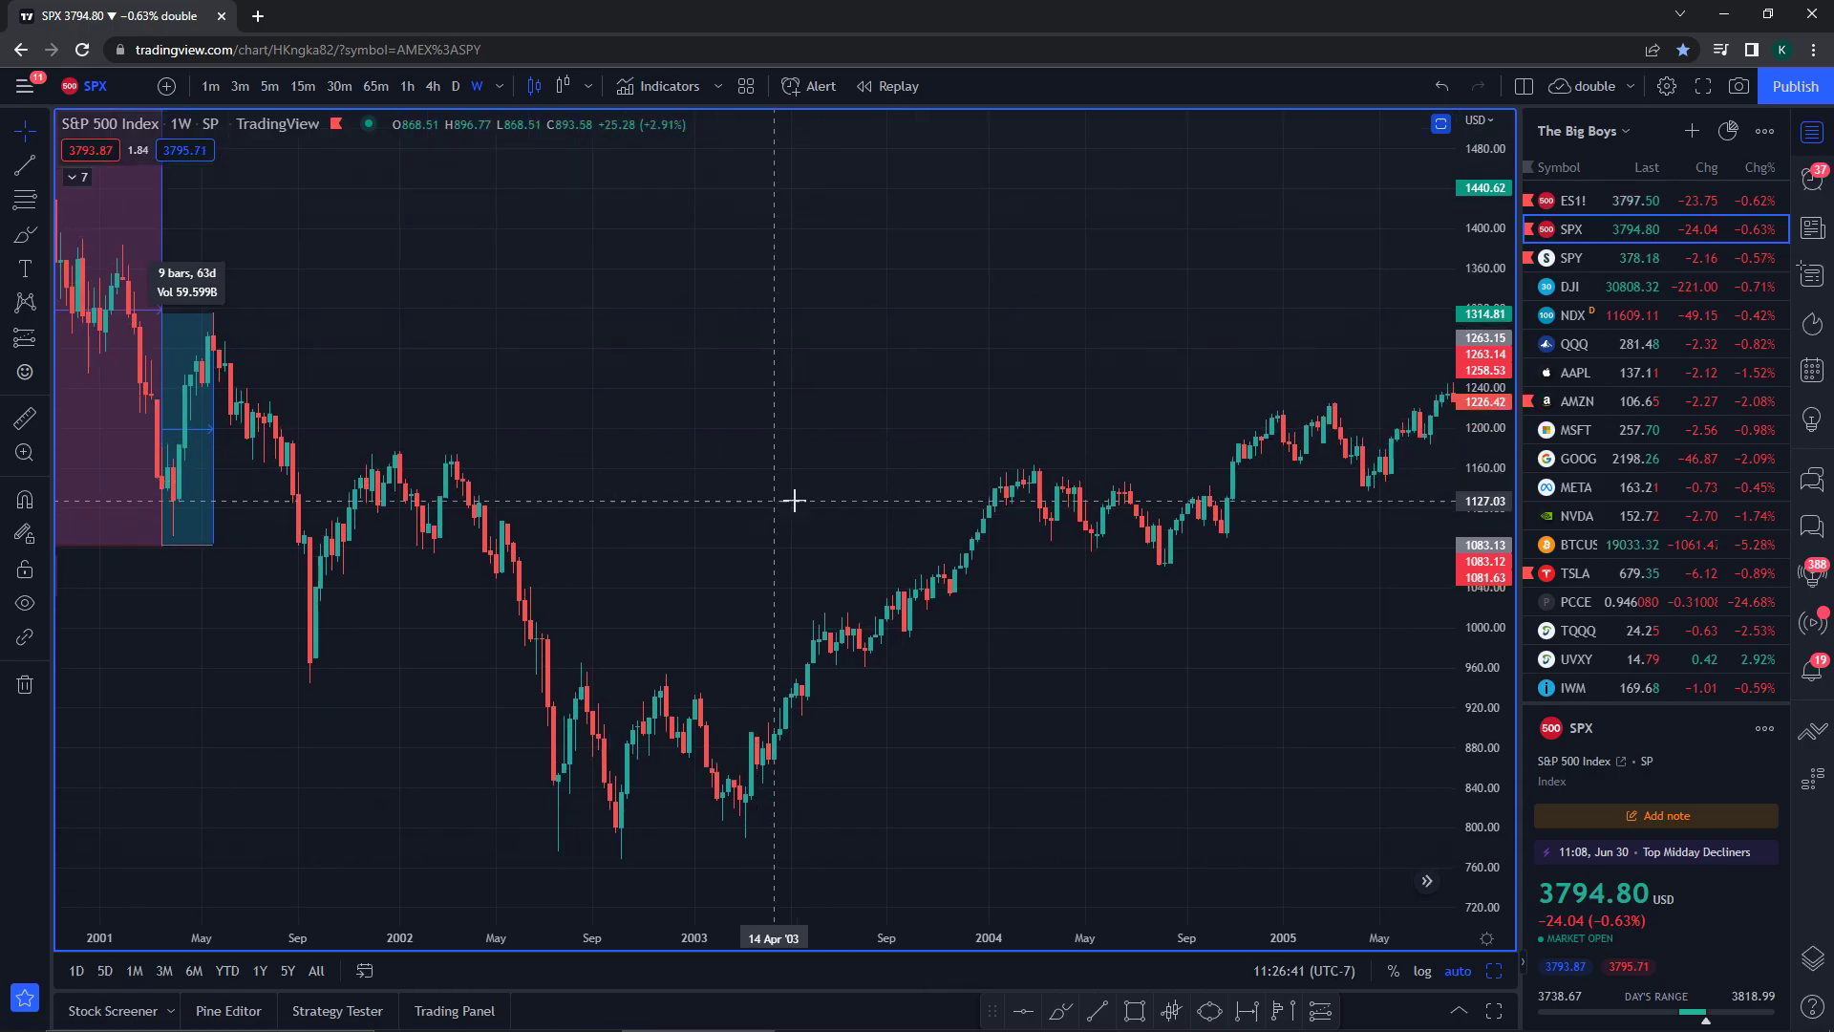
scroll(1098, 397, "down", 3)
left_click_drag(1097, 397, 334, 447)
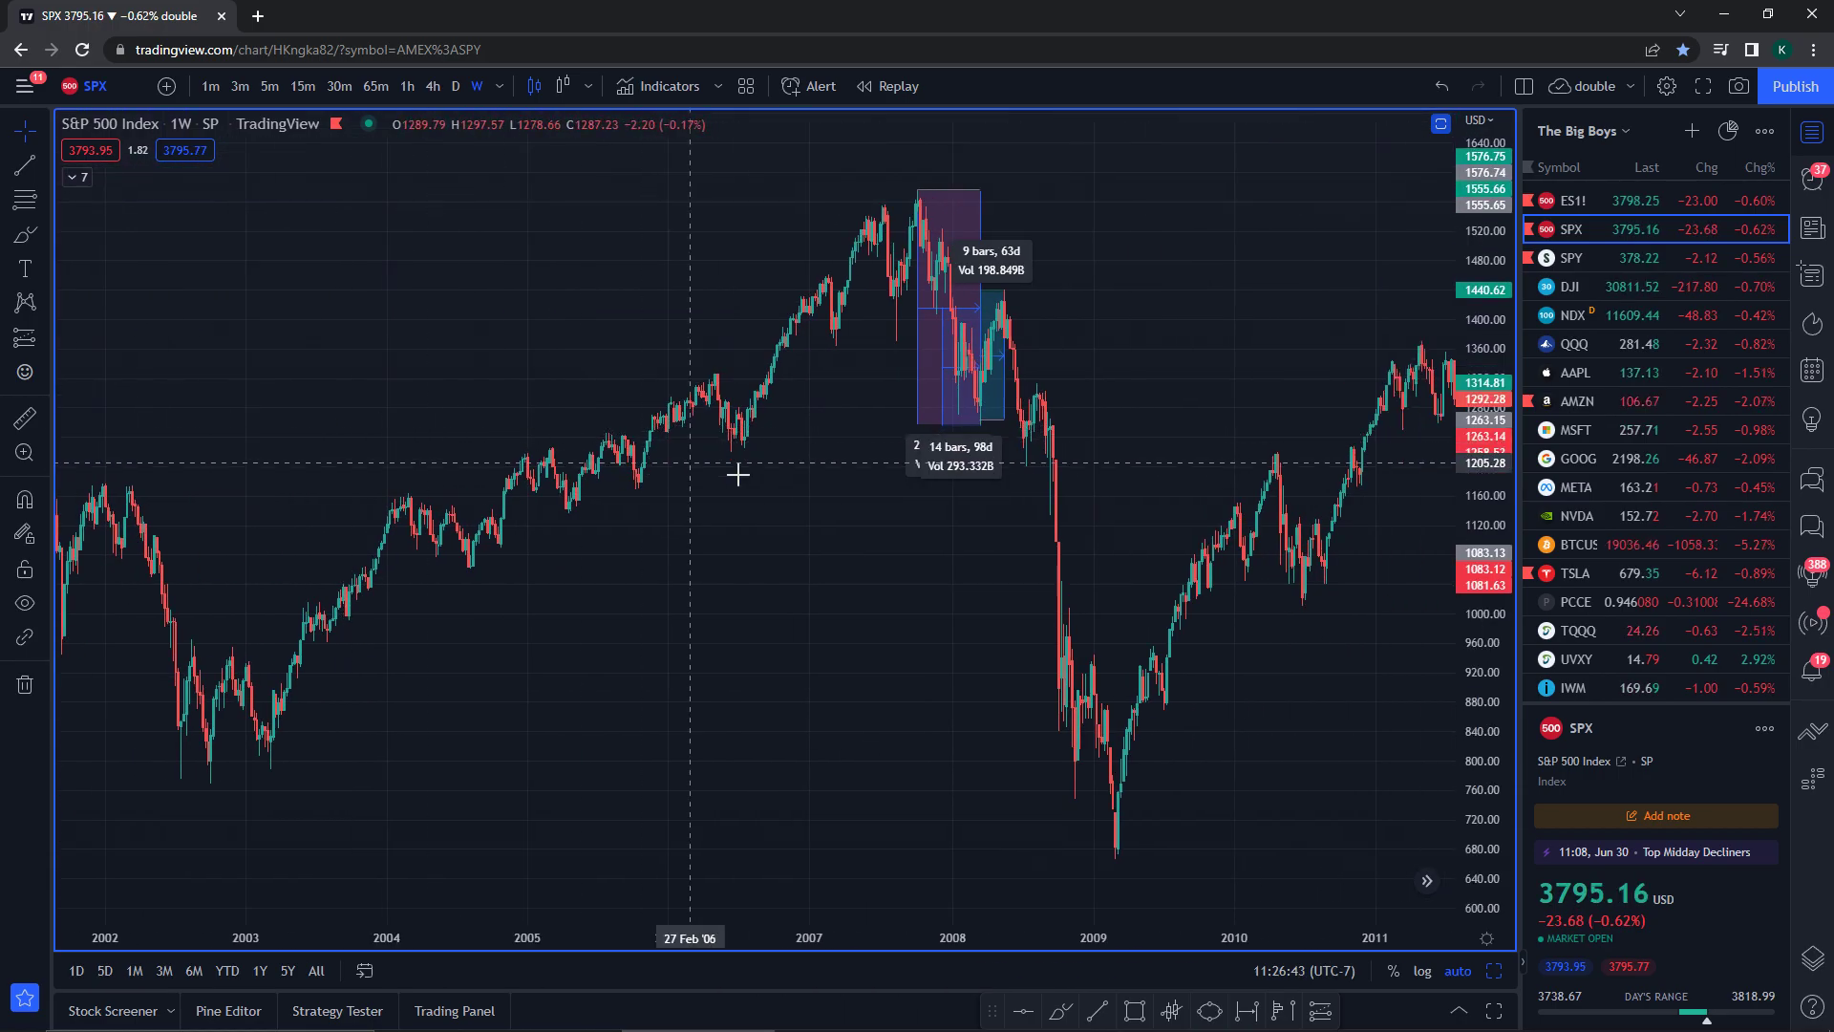
- Examine the marked 2007–2008 decline up close and read its position drawing's percentage and bar count
left_click_drag(726, 474, 933, 577)
scroll(935, 578, "up", 3)
scroll(1057, 656, "up", 3)
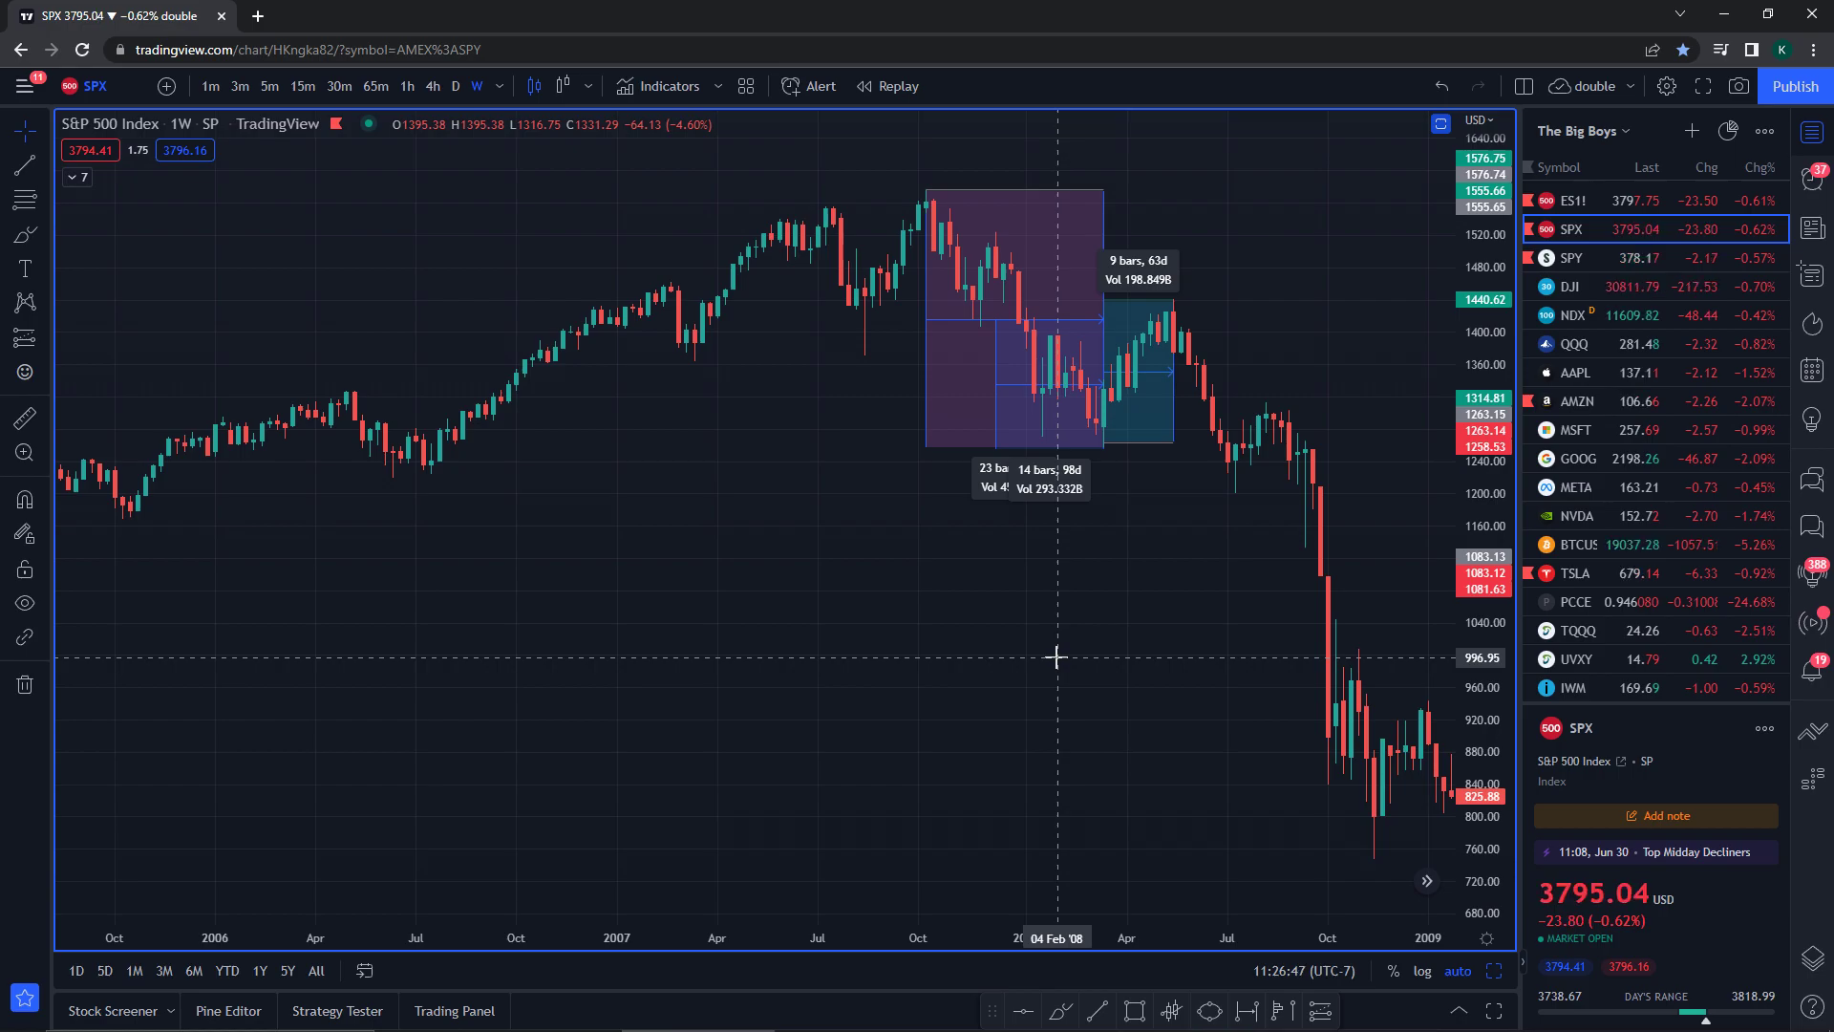
scroll(1056, 656, "up", 5)
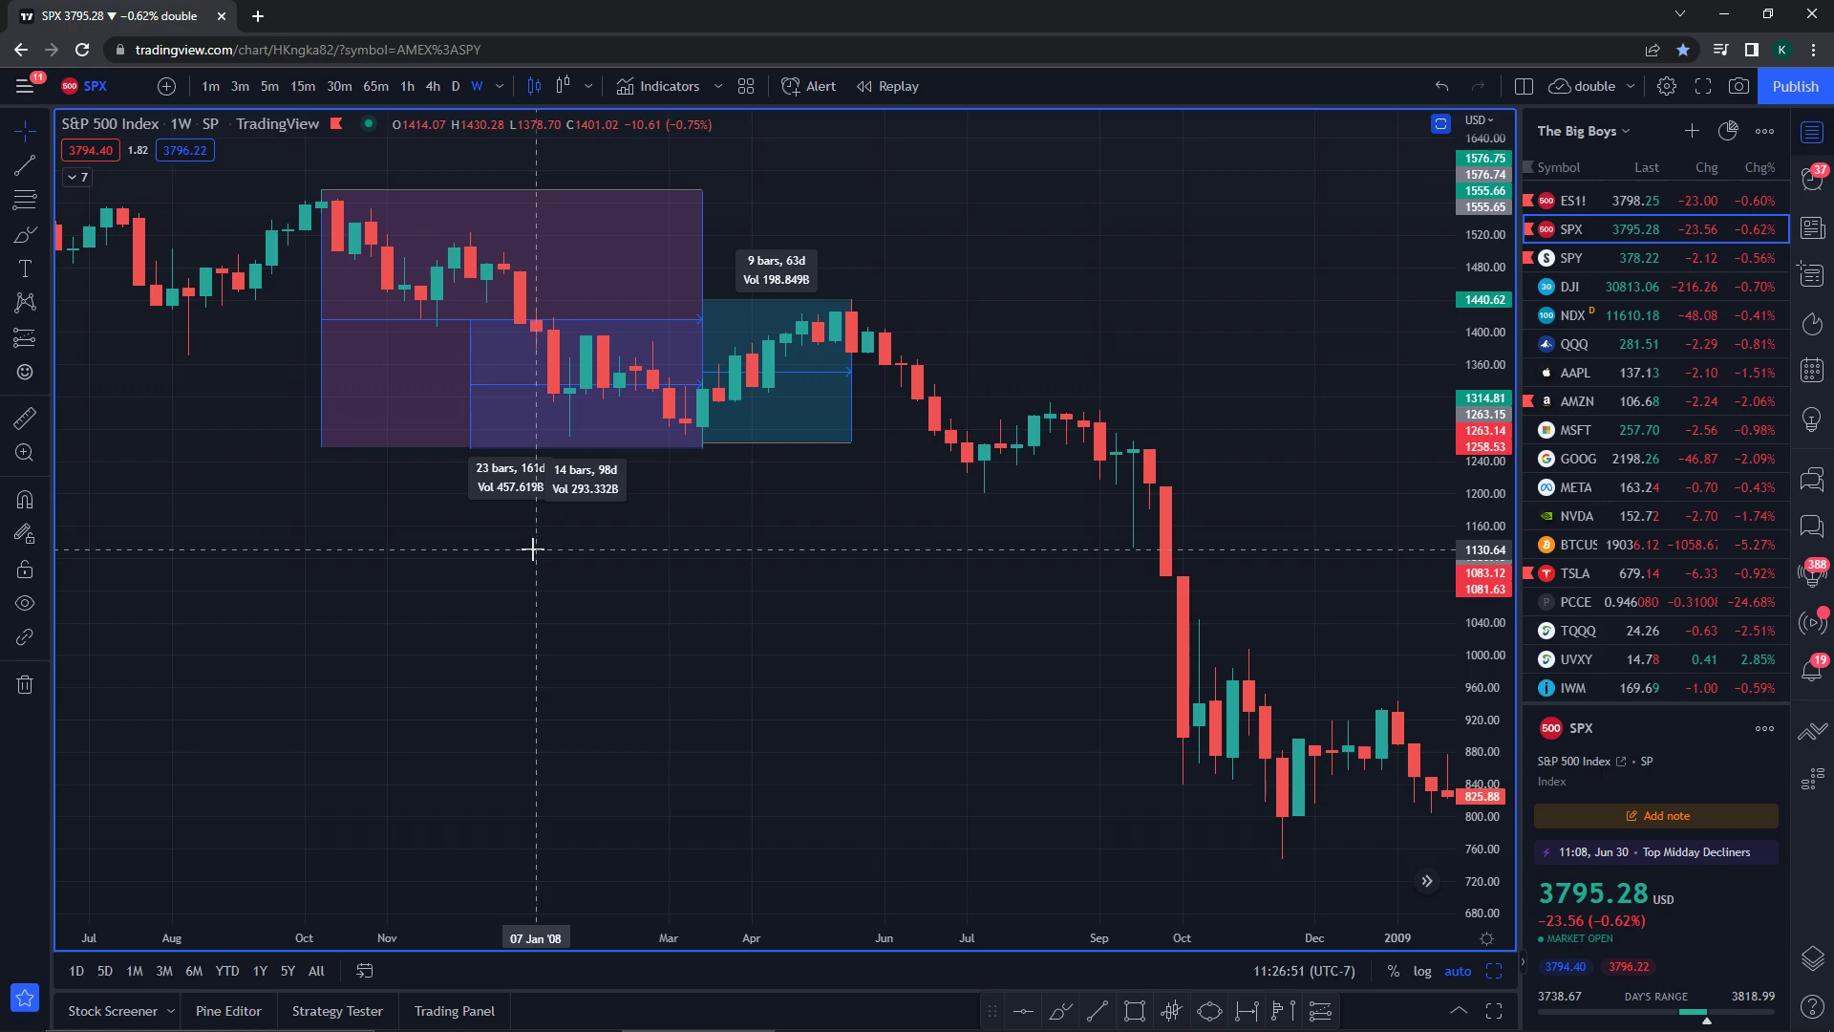
left_click(404, 404)
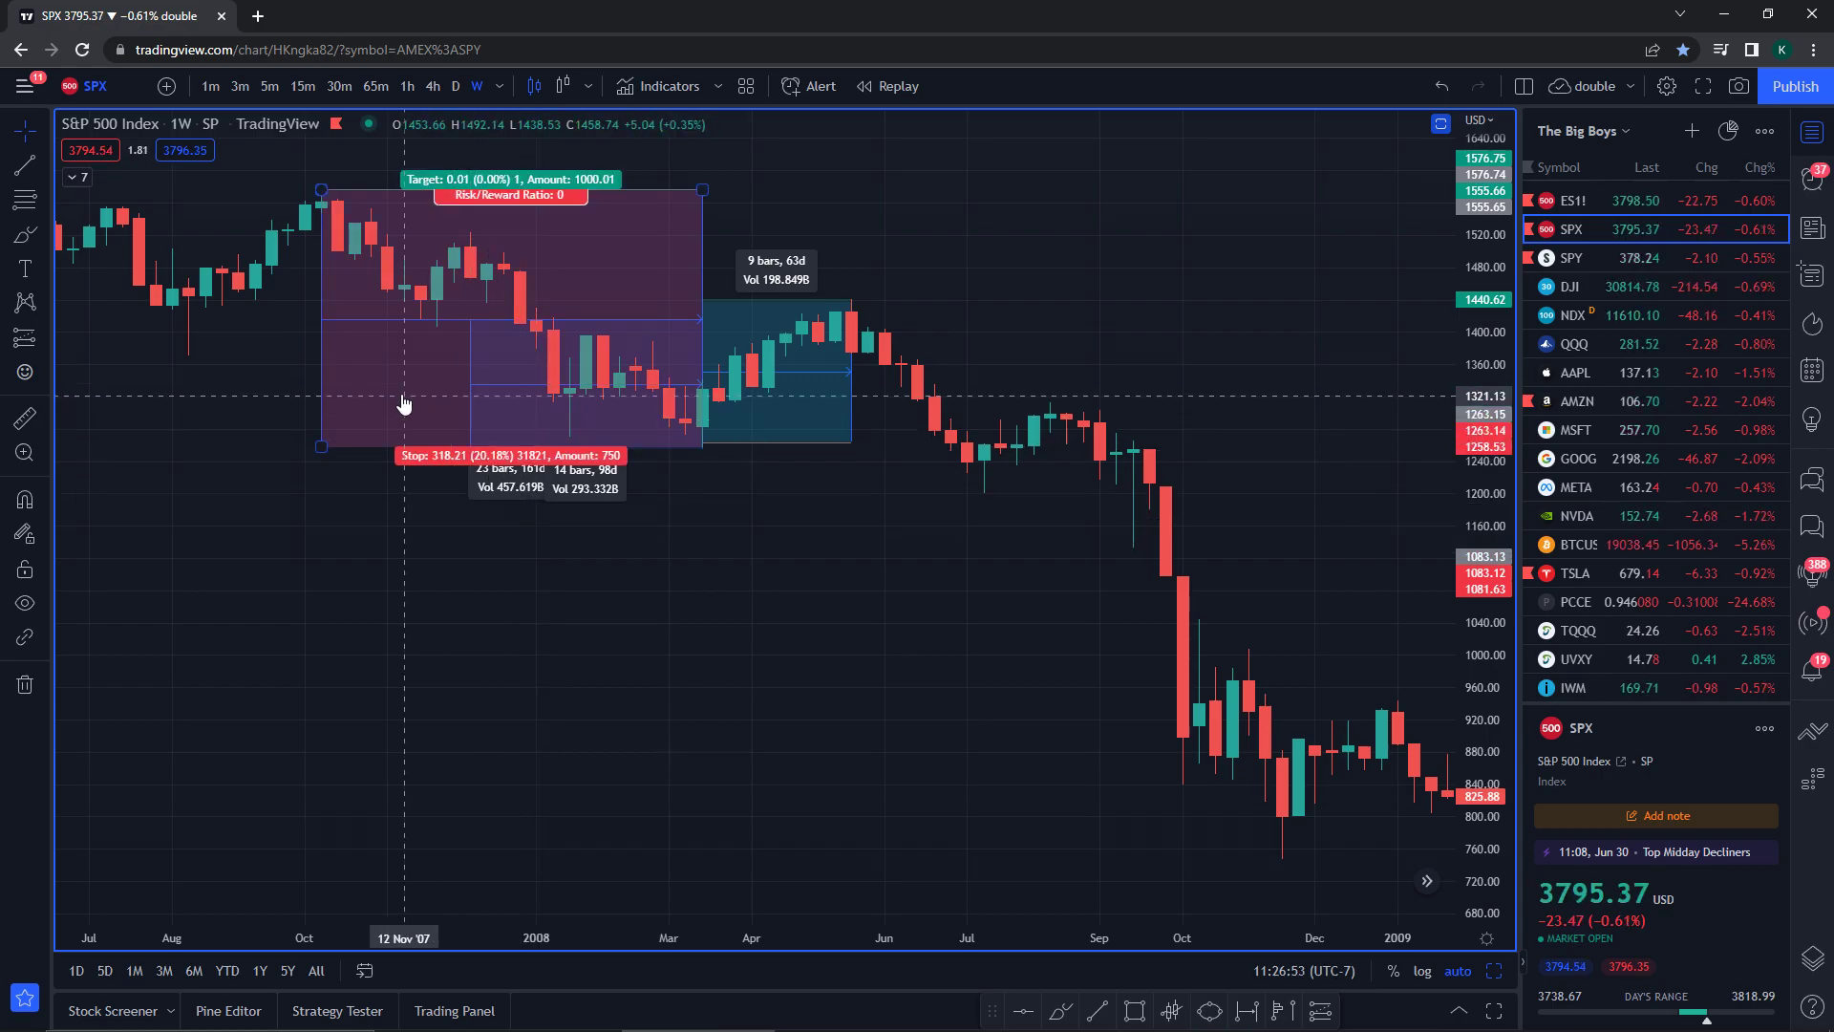
key("Escape")
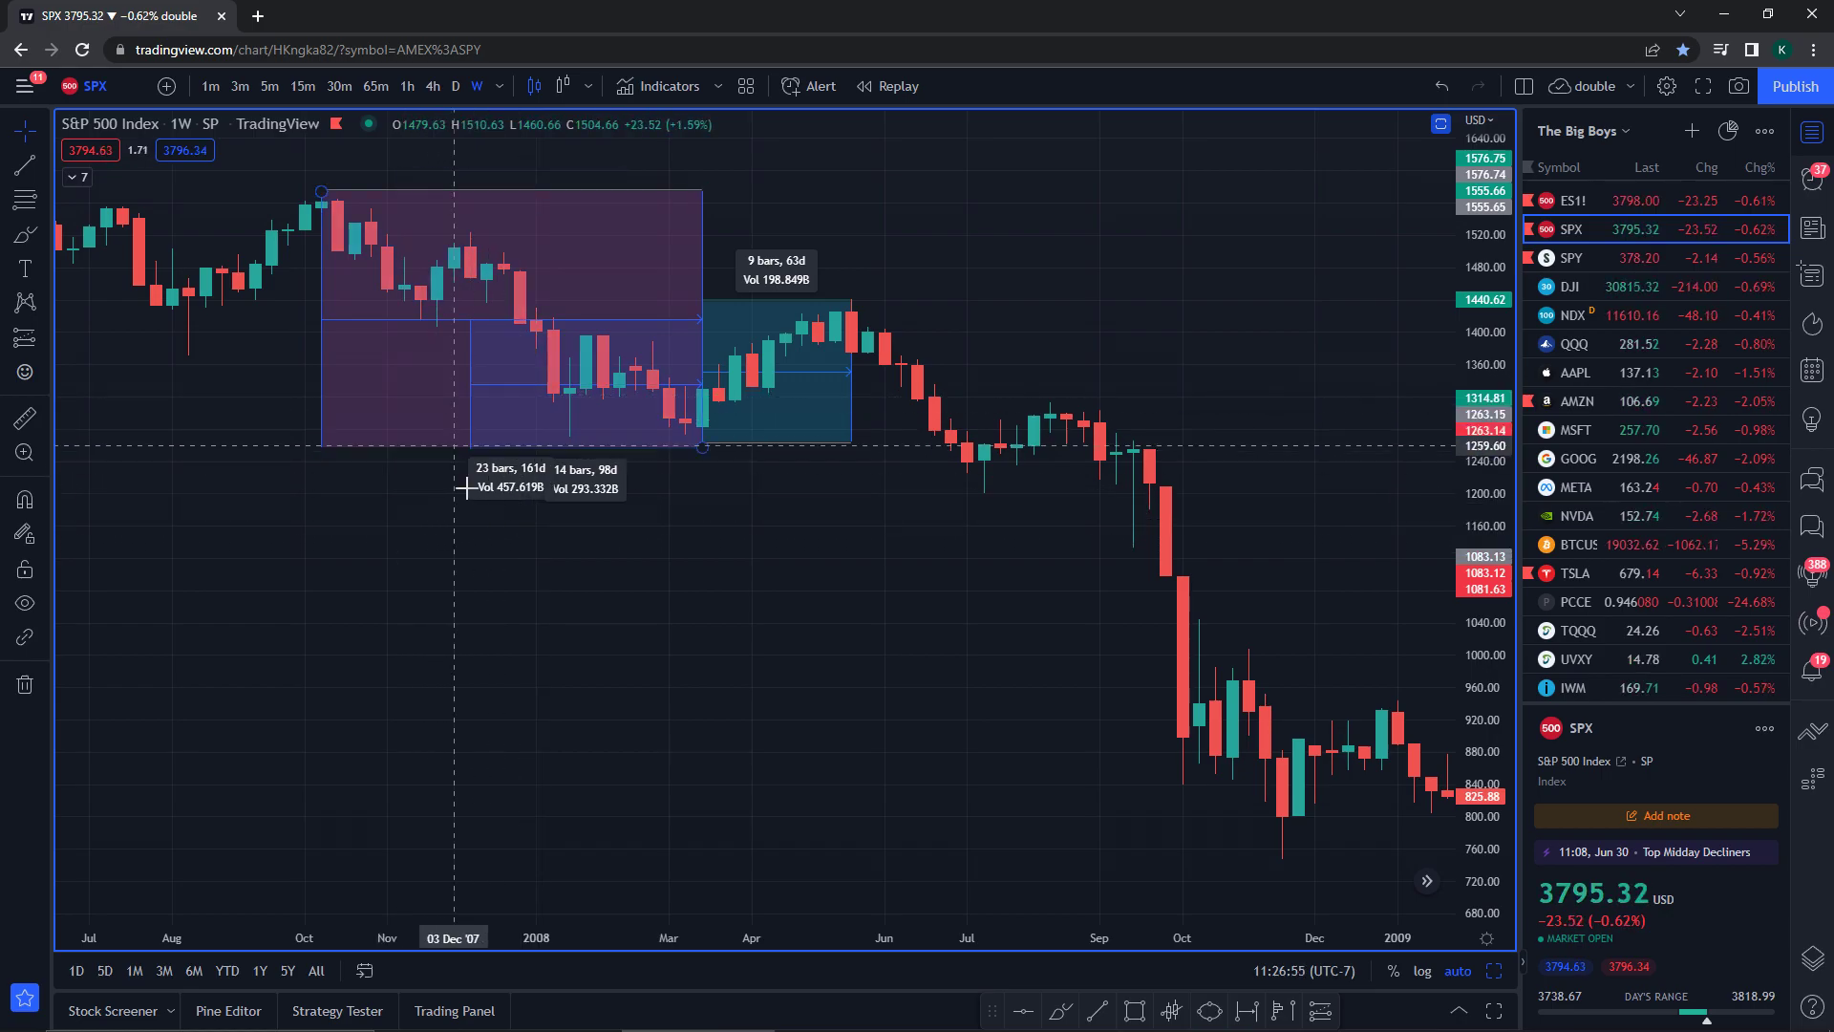
scroll(537, 544, "left", 3)
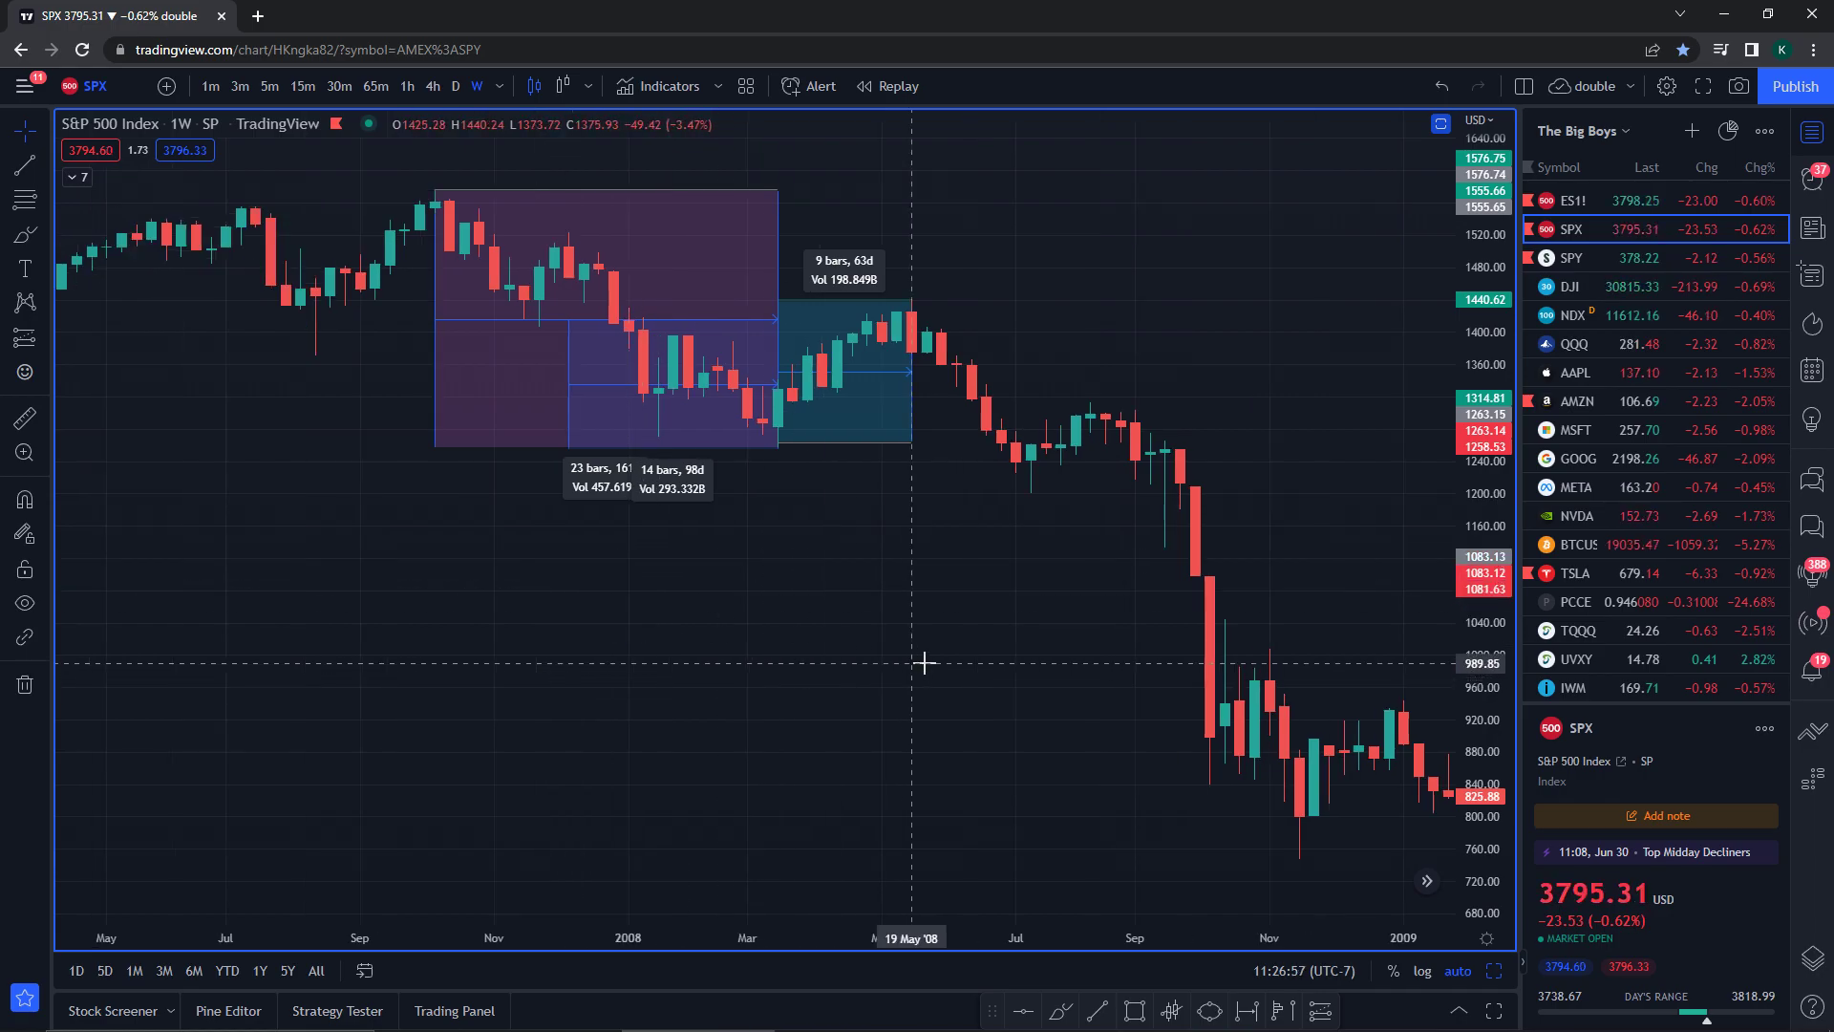
- Compare both marked bear-market declines side by side and read the 2000–2001 position drawing's figures
scroll(946, 657, "down", 5)
scroll(774, 511, "down", 3)
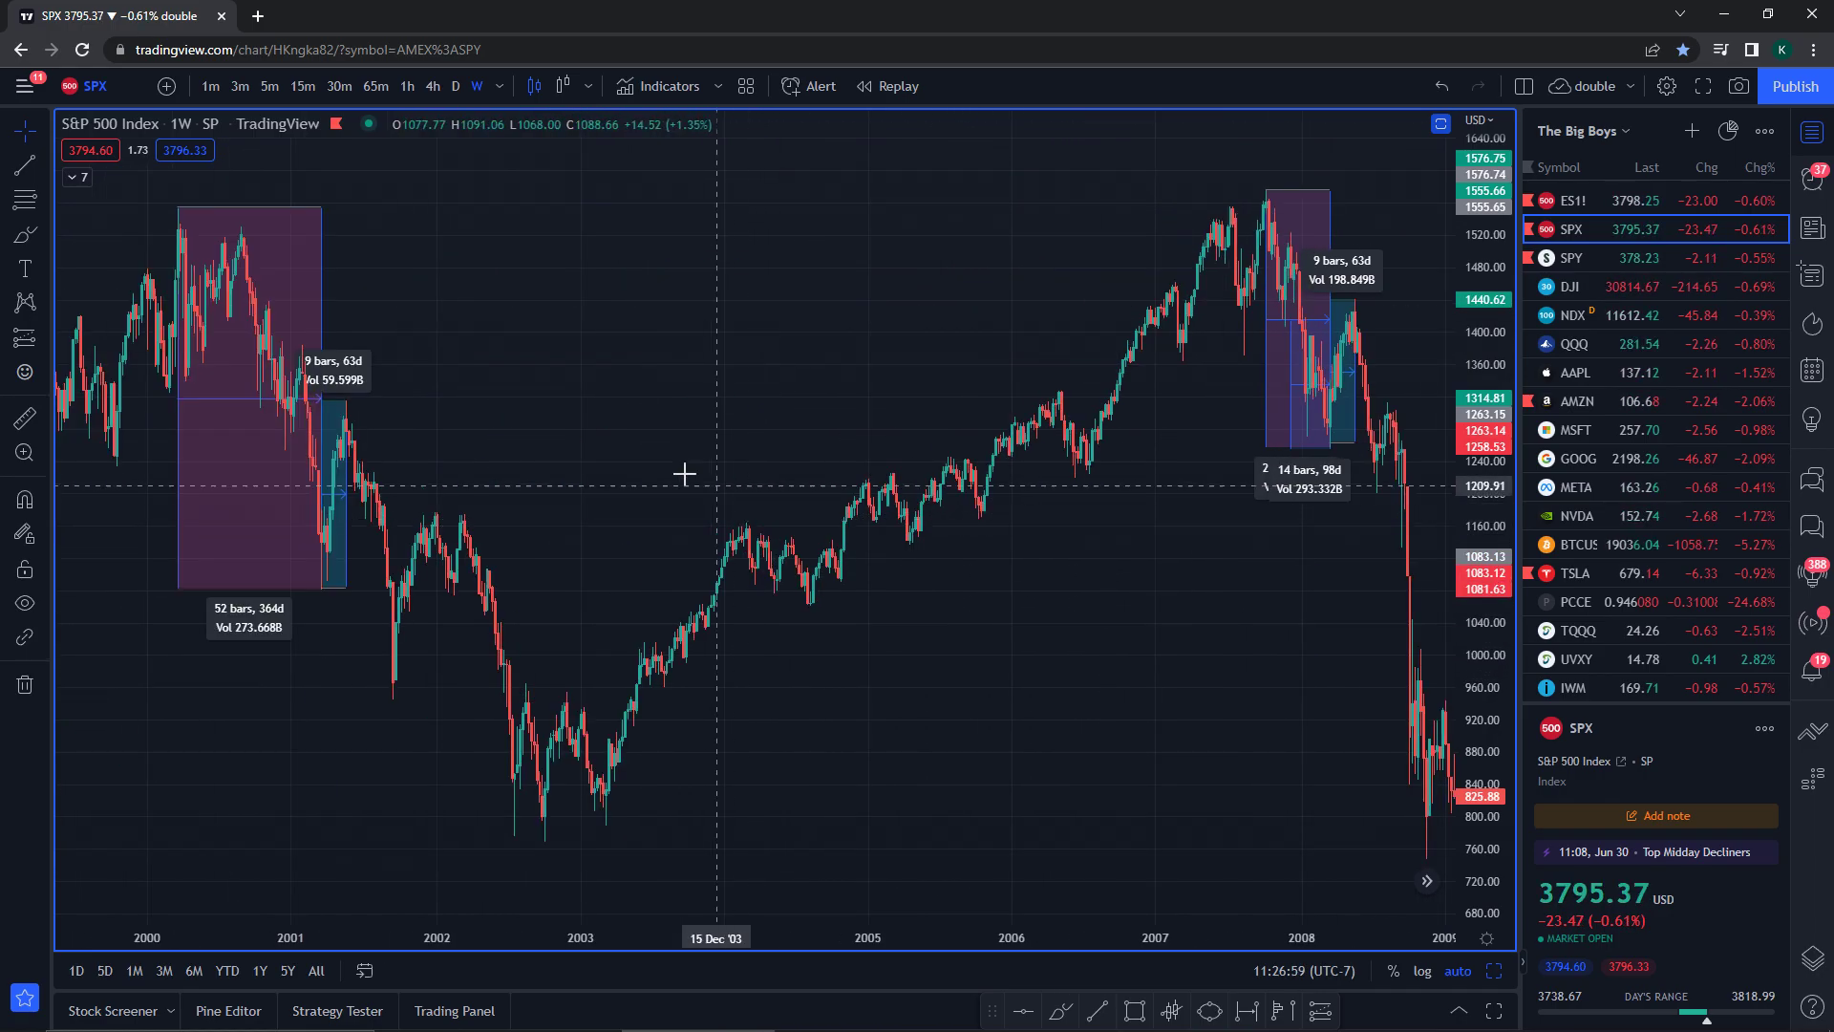
left_click(250, 304)
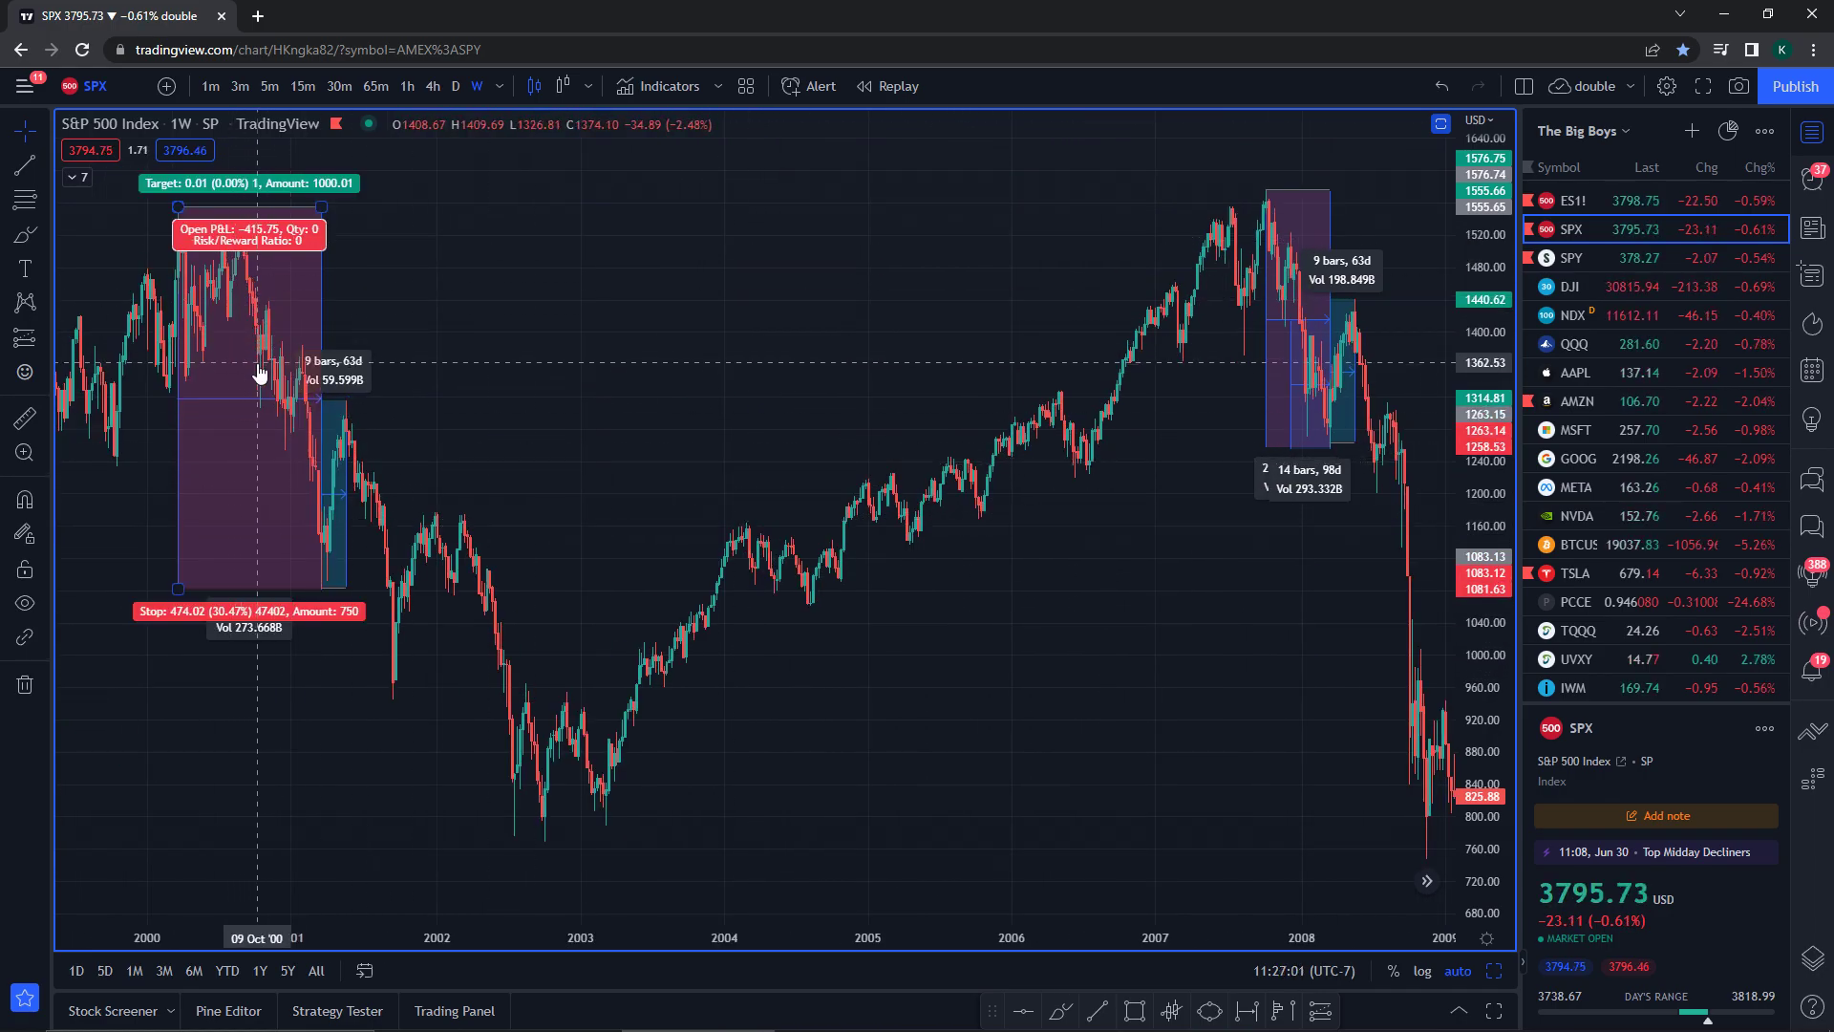
key("Escape")
- Return to the marked 2007–2008 decline and review its position figures alongside the weekly candles around the March 2008 low
scroll(927, 390, "up", 3)
scroll(831, 418, "up", 4)
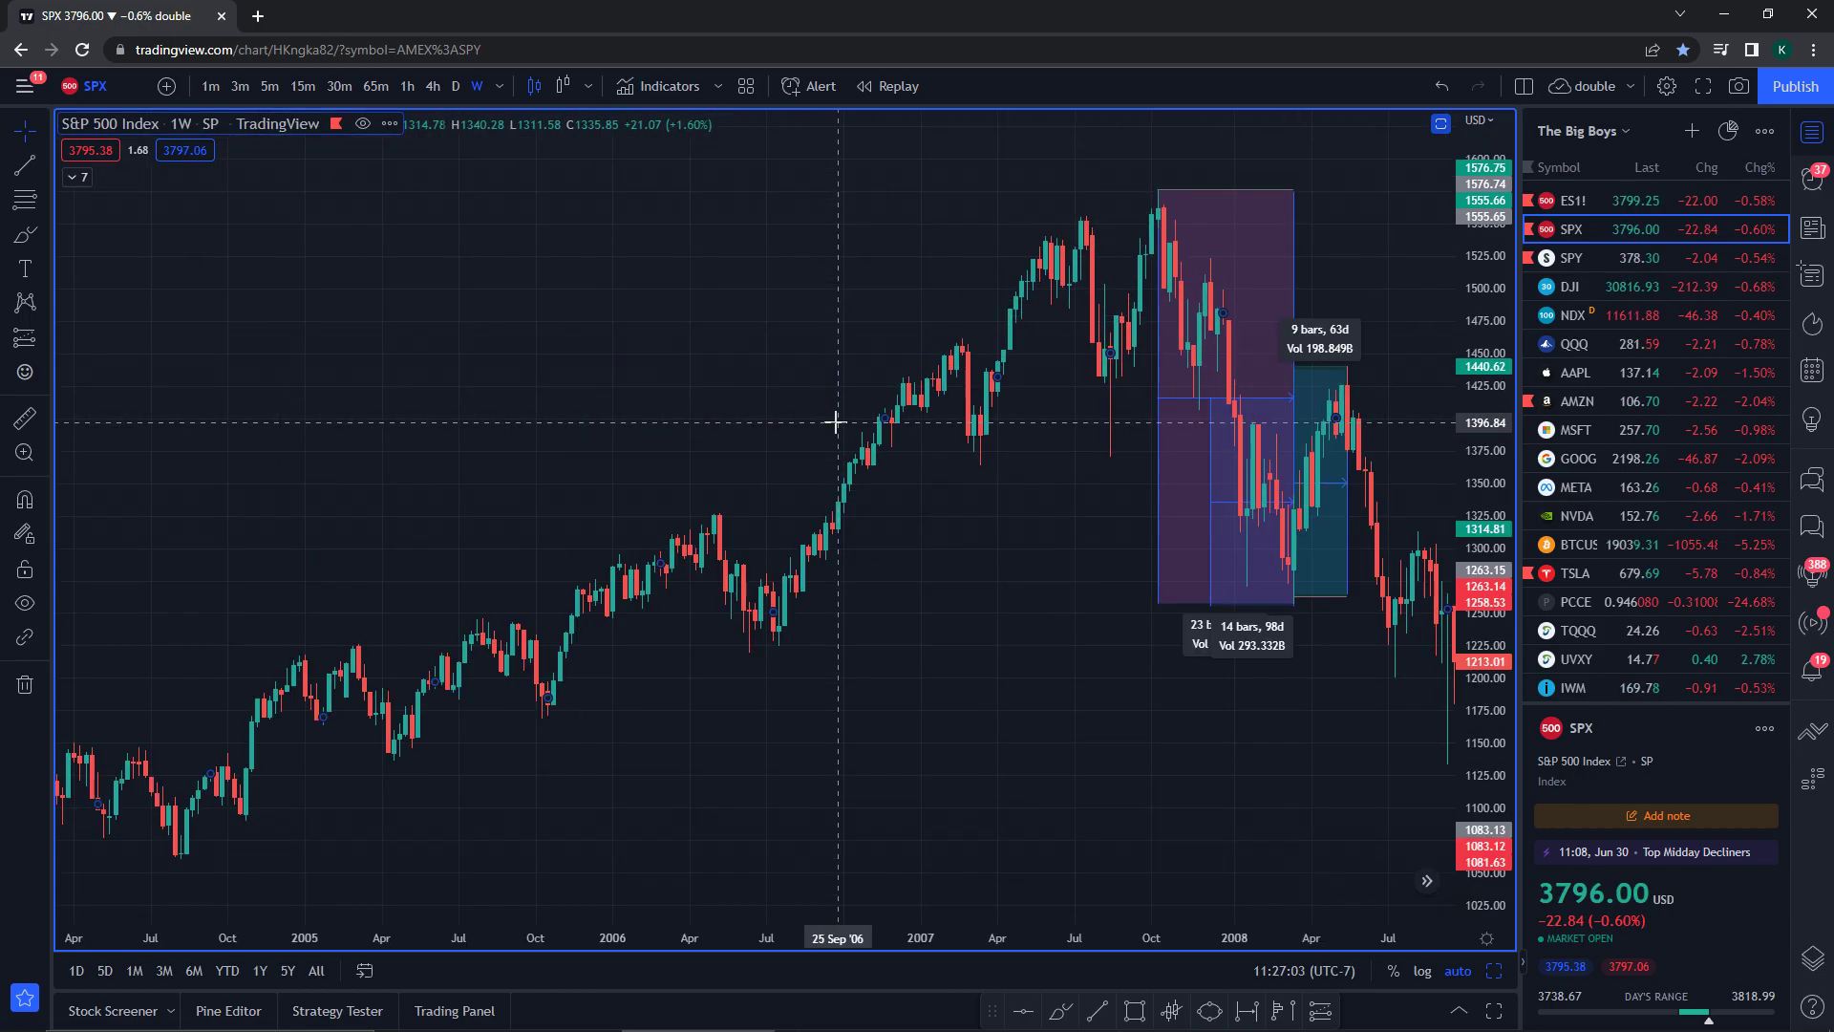
left_click(1119, 374)
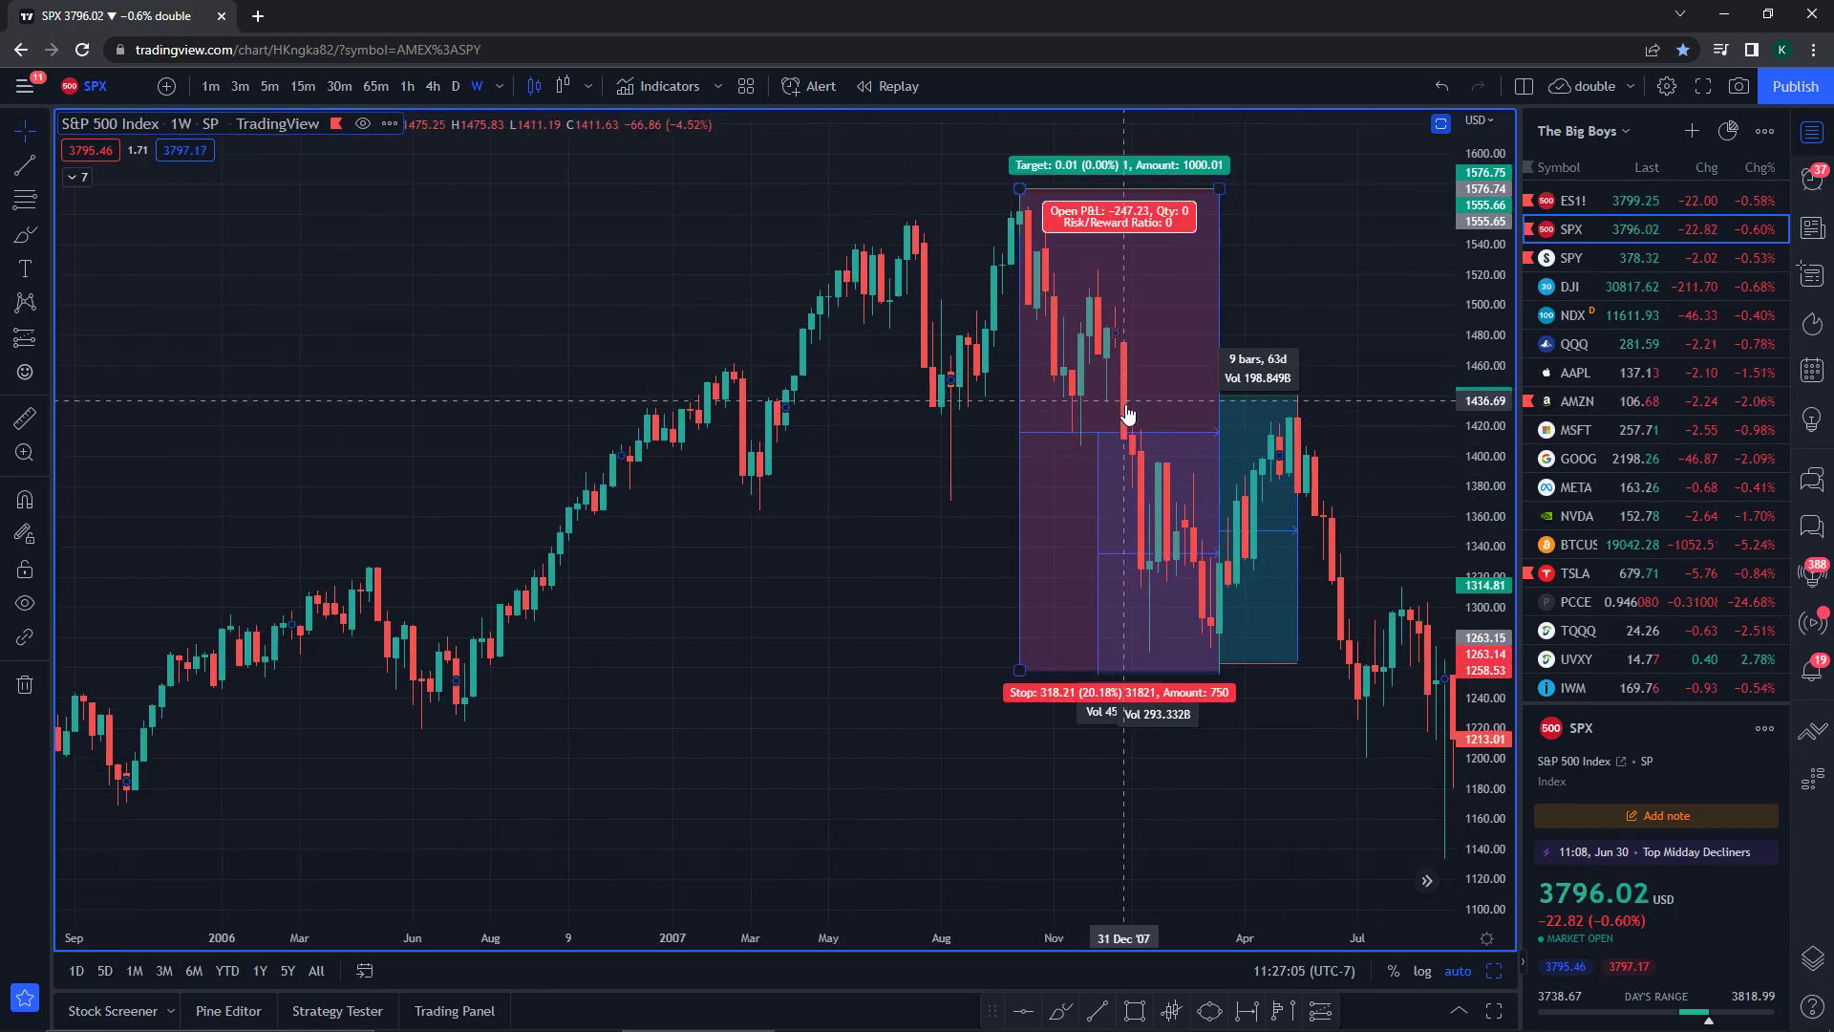
scroll(1156, 573, "up", 3)
left_click(1169, 781)
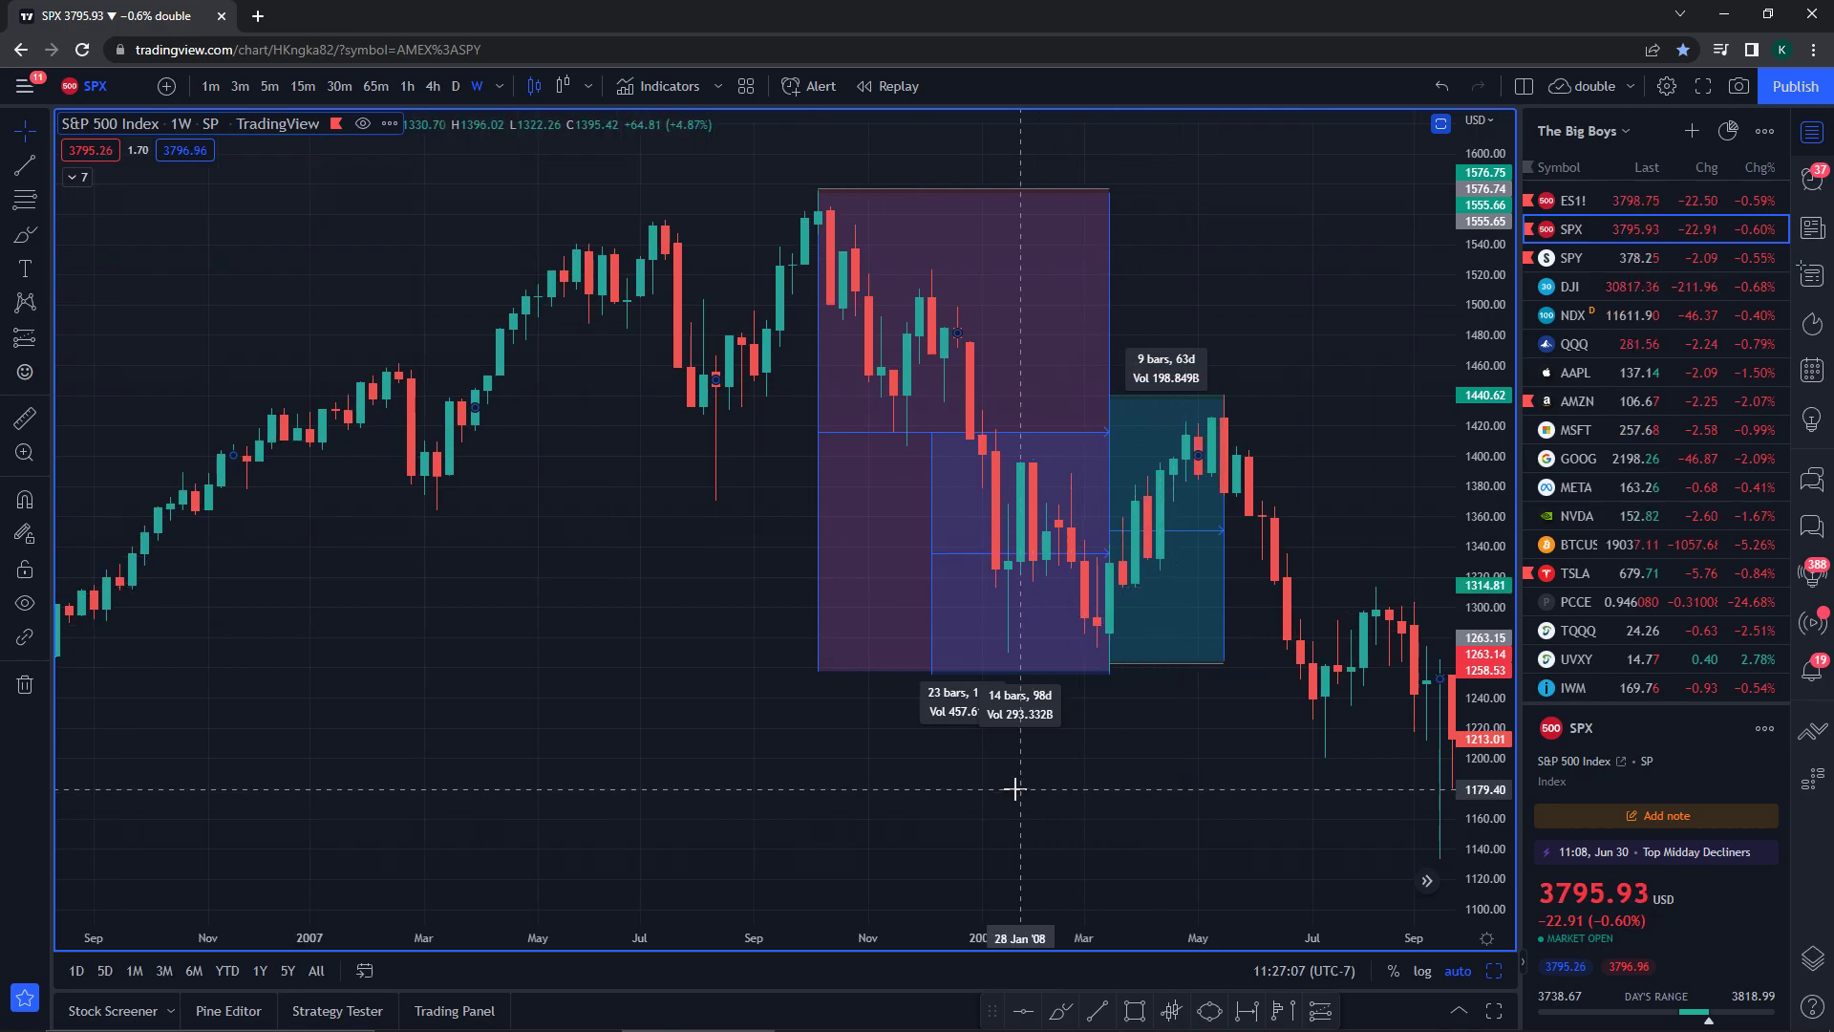
left_click(975, 573)
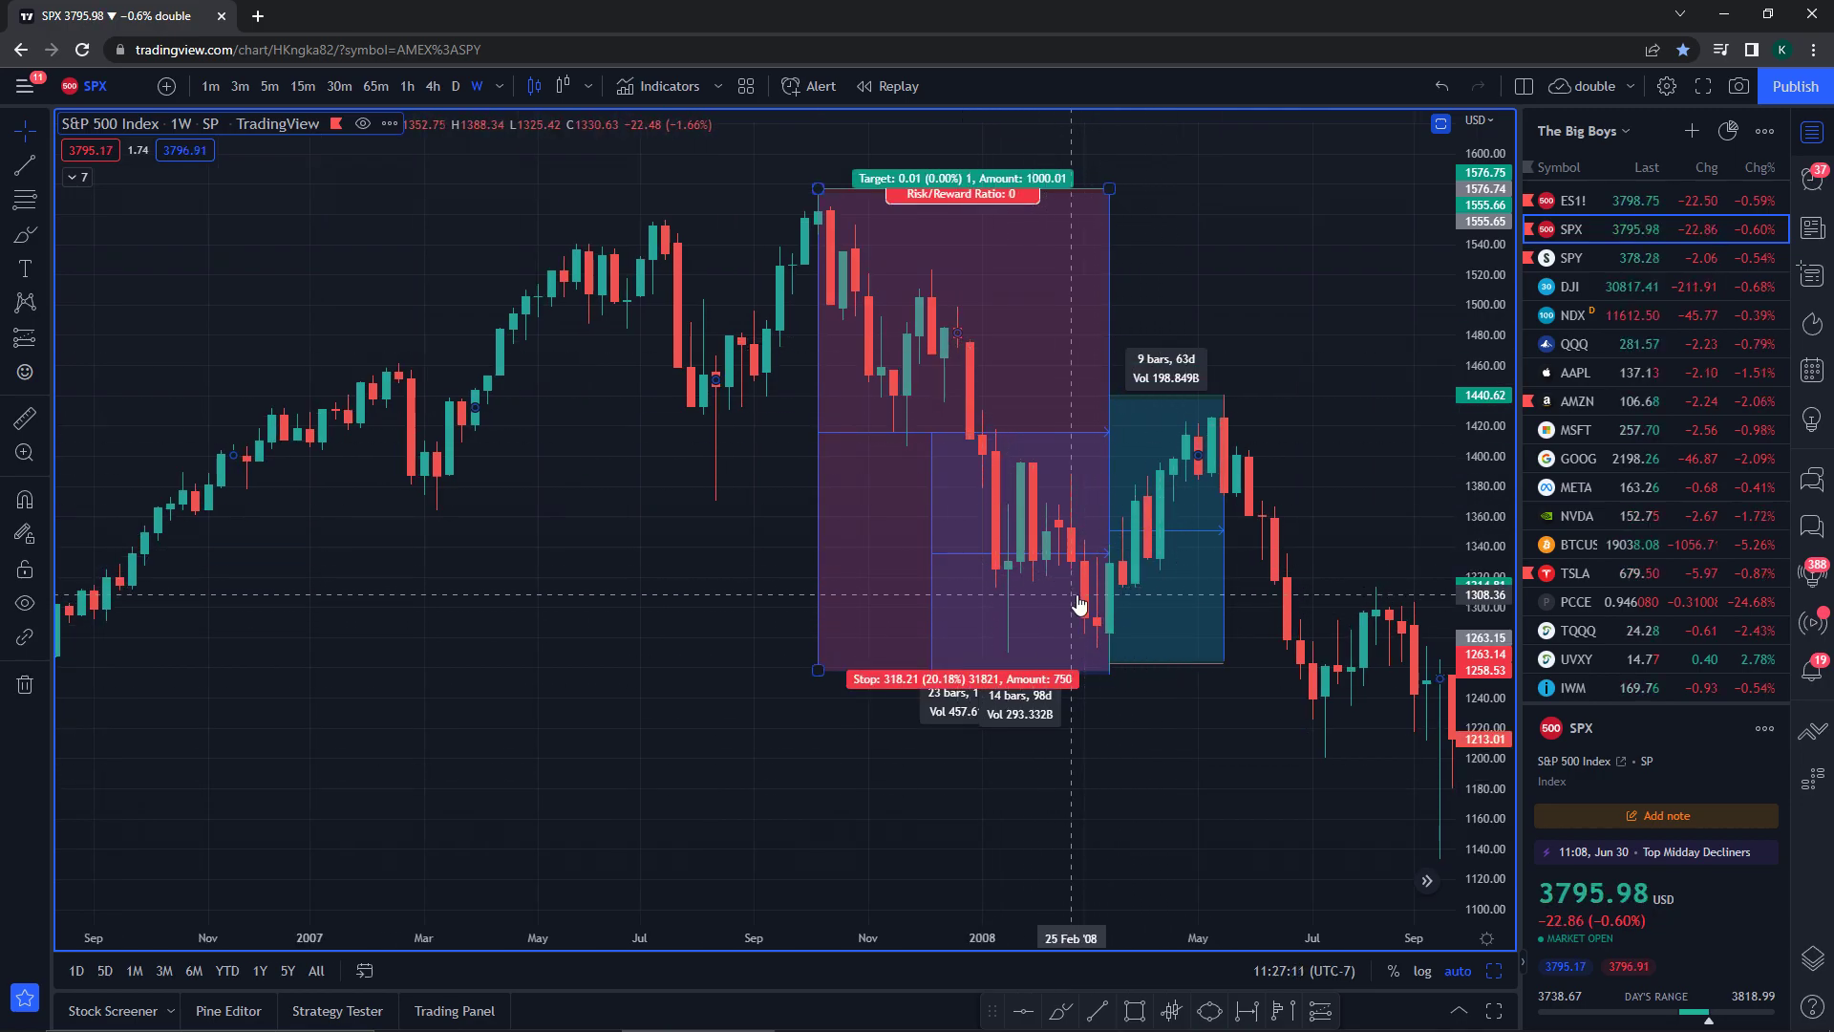
left_click_drag(1179, 797, 1109, 806)
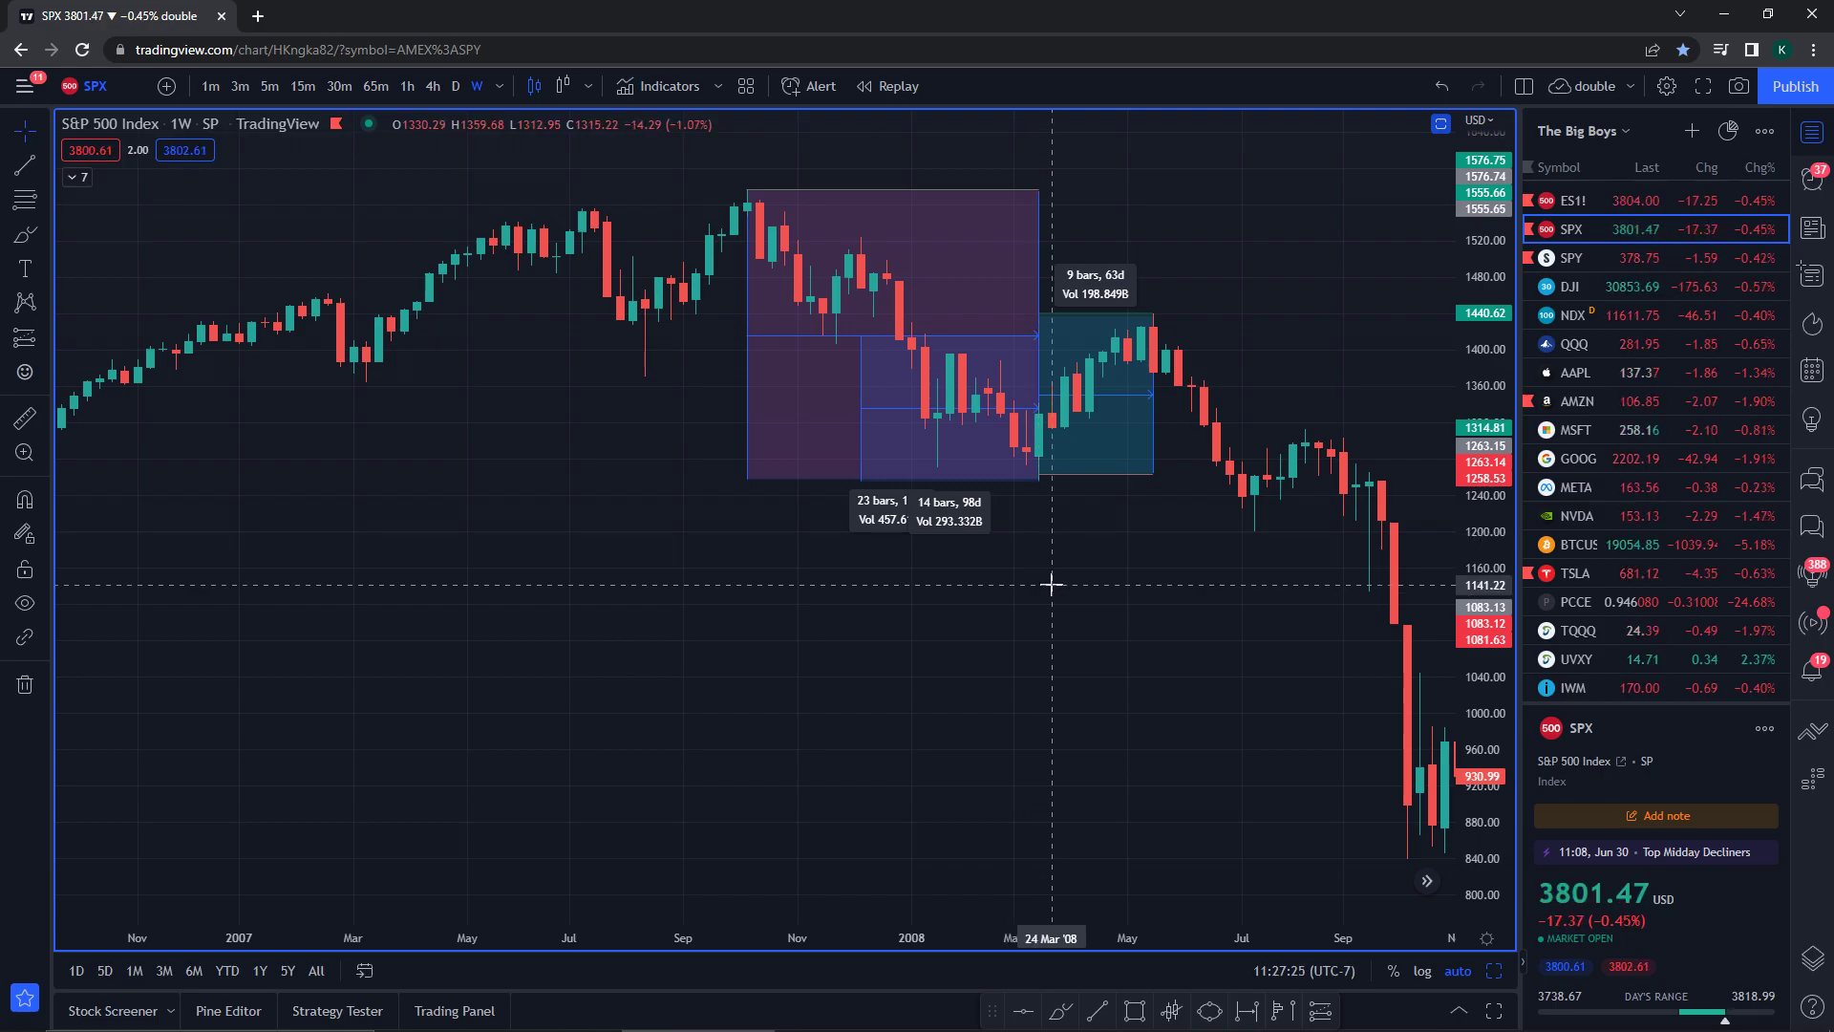
scroll(917, 604, "up", 2)
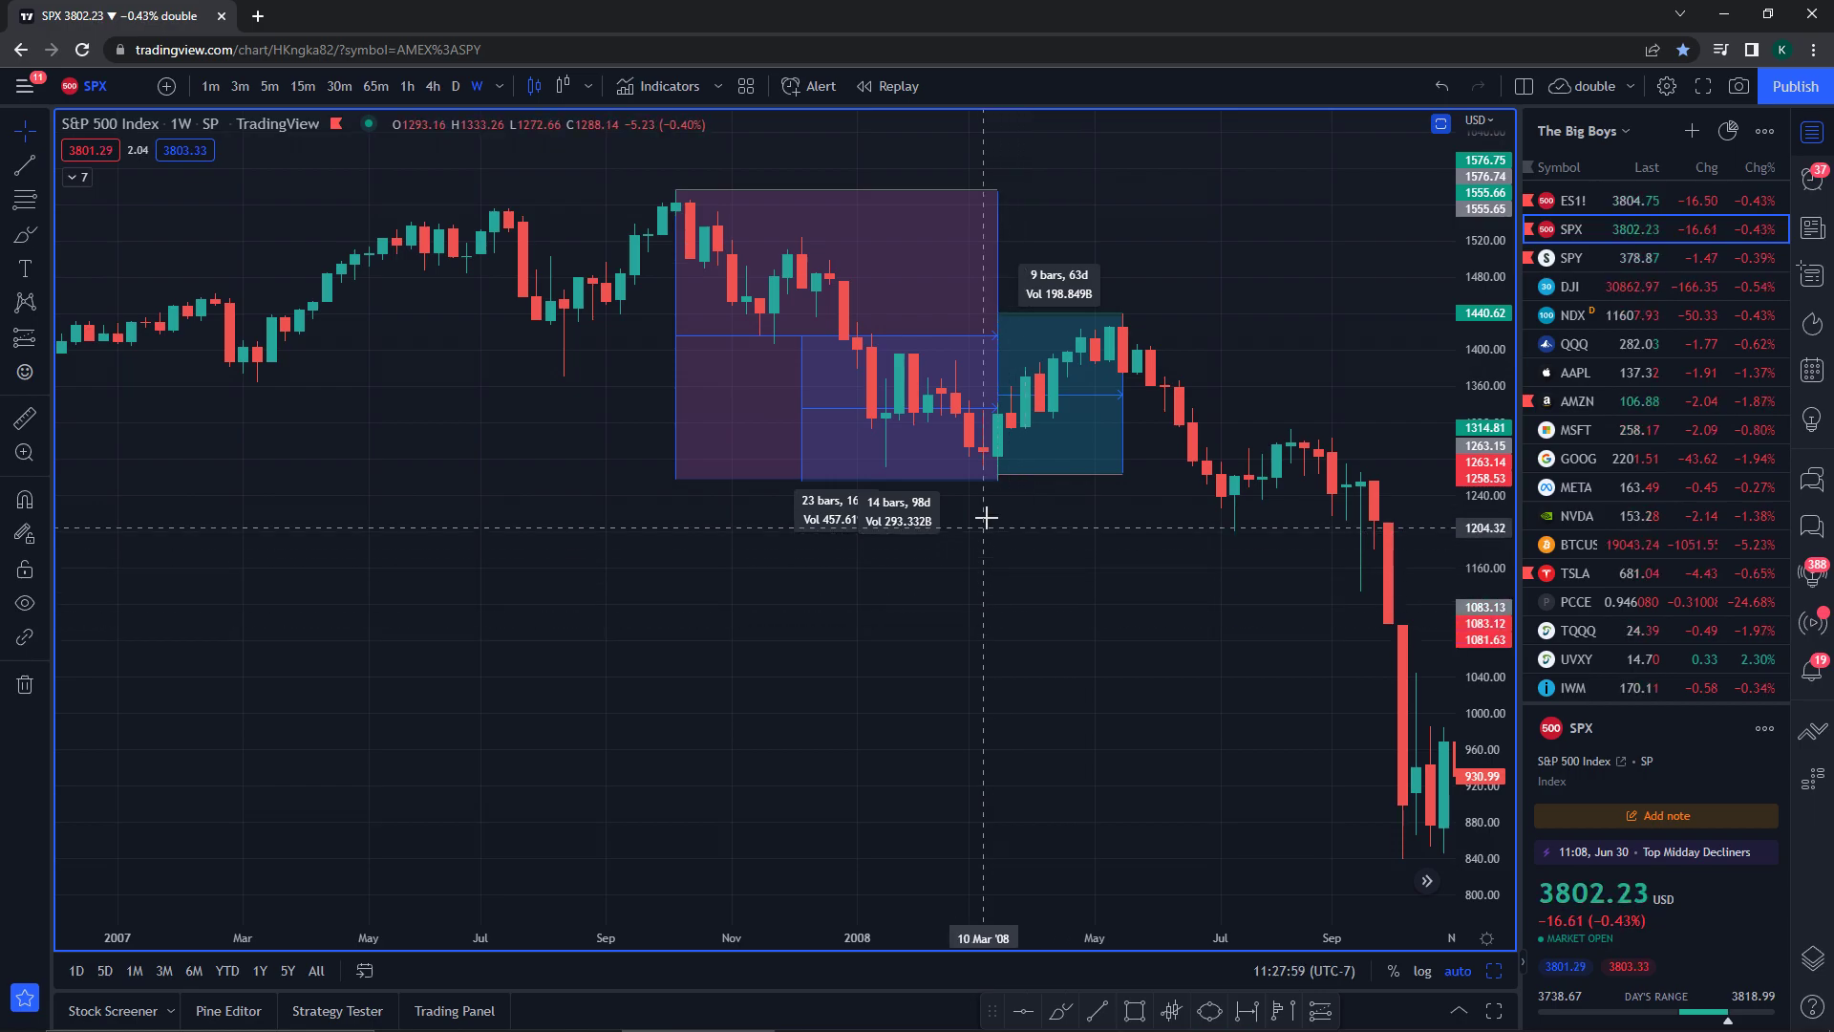
- Inspect the target percentage and duration of the marked spring 2008 rebound
left_click(1010, 447)
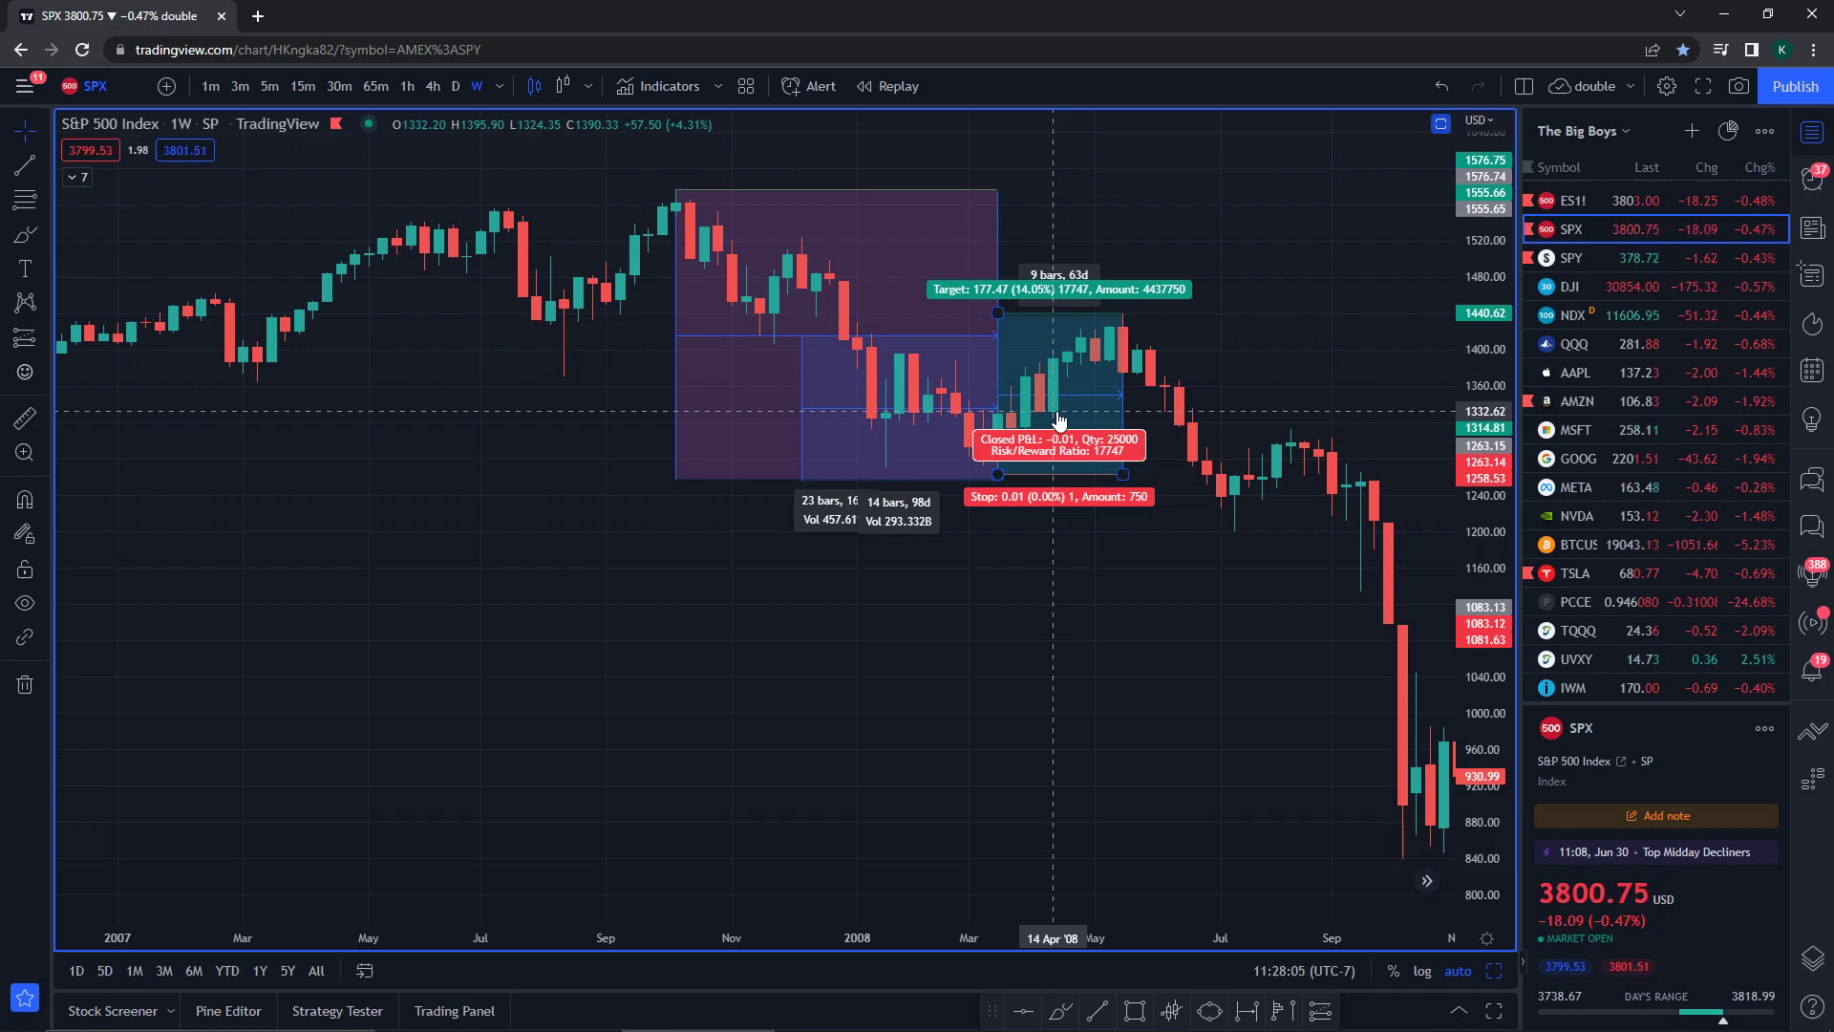
left_click(1027, 614)
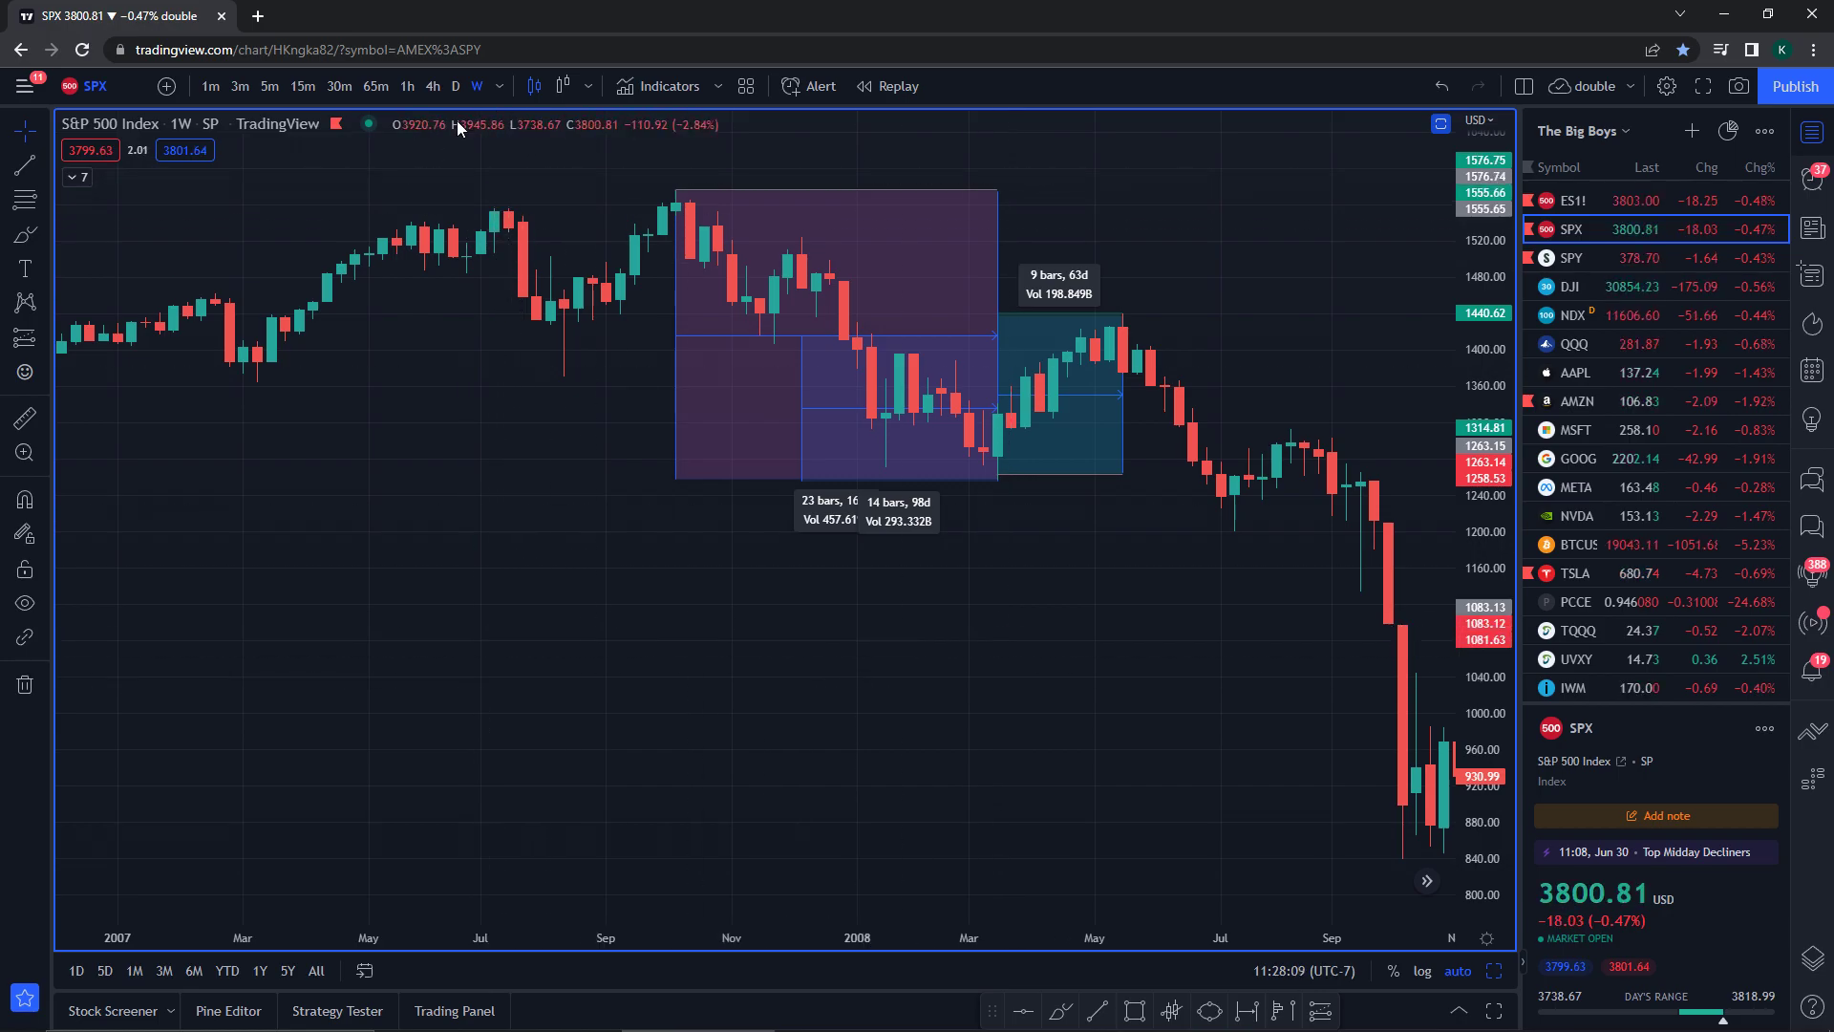
left_click(1075, 406)
- Go back to the 2000–2001 section of the chart and read the target percentage of the marked 2001 rebound
scroll(1075, 401, "down", 5)
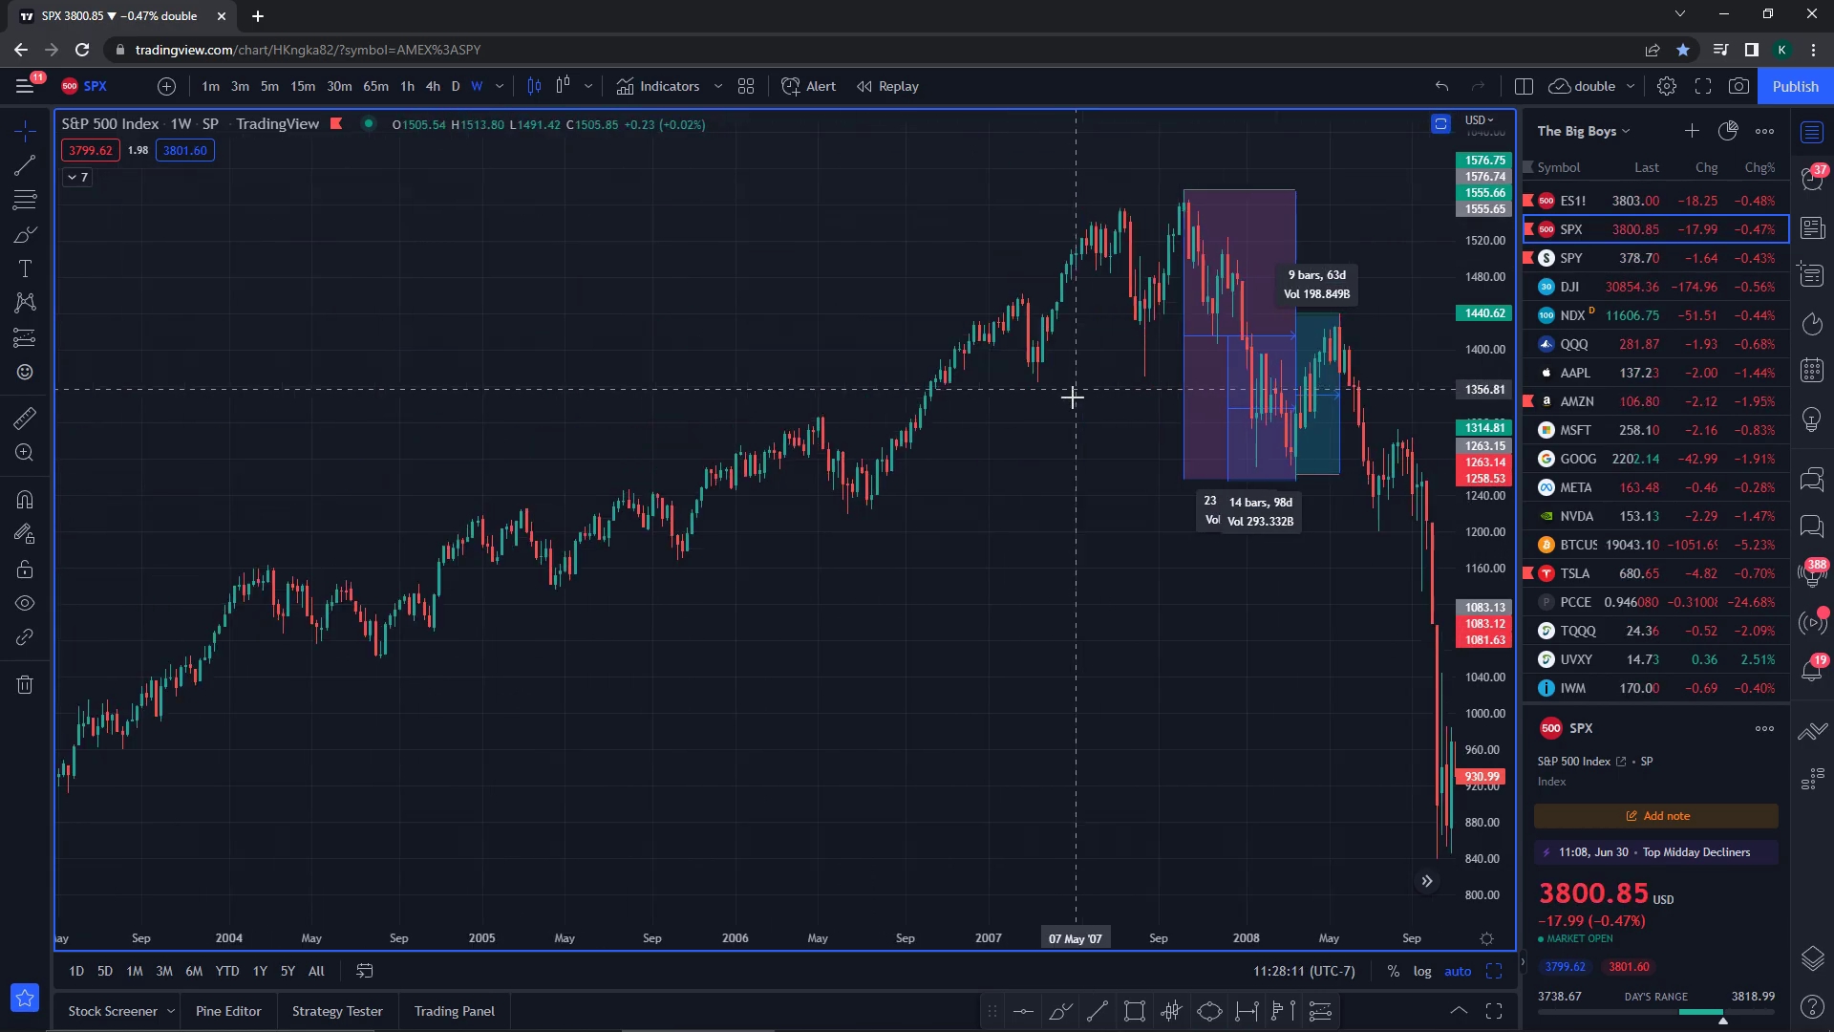
left_click(631, 478)
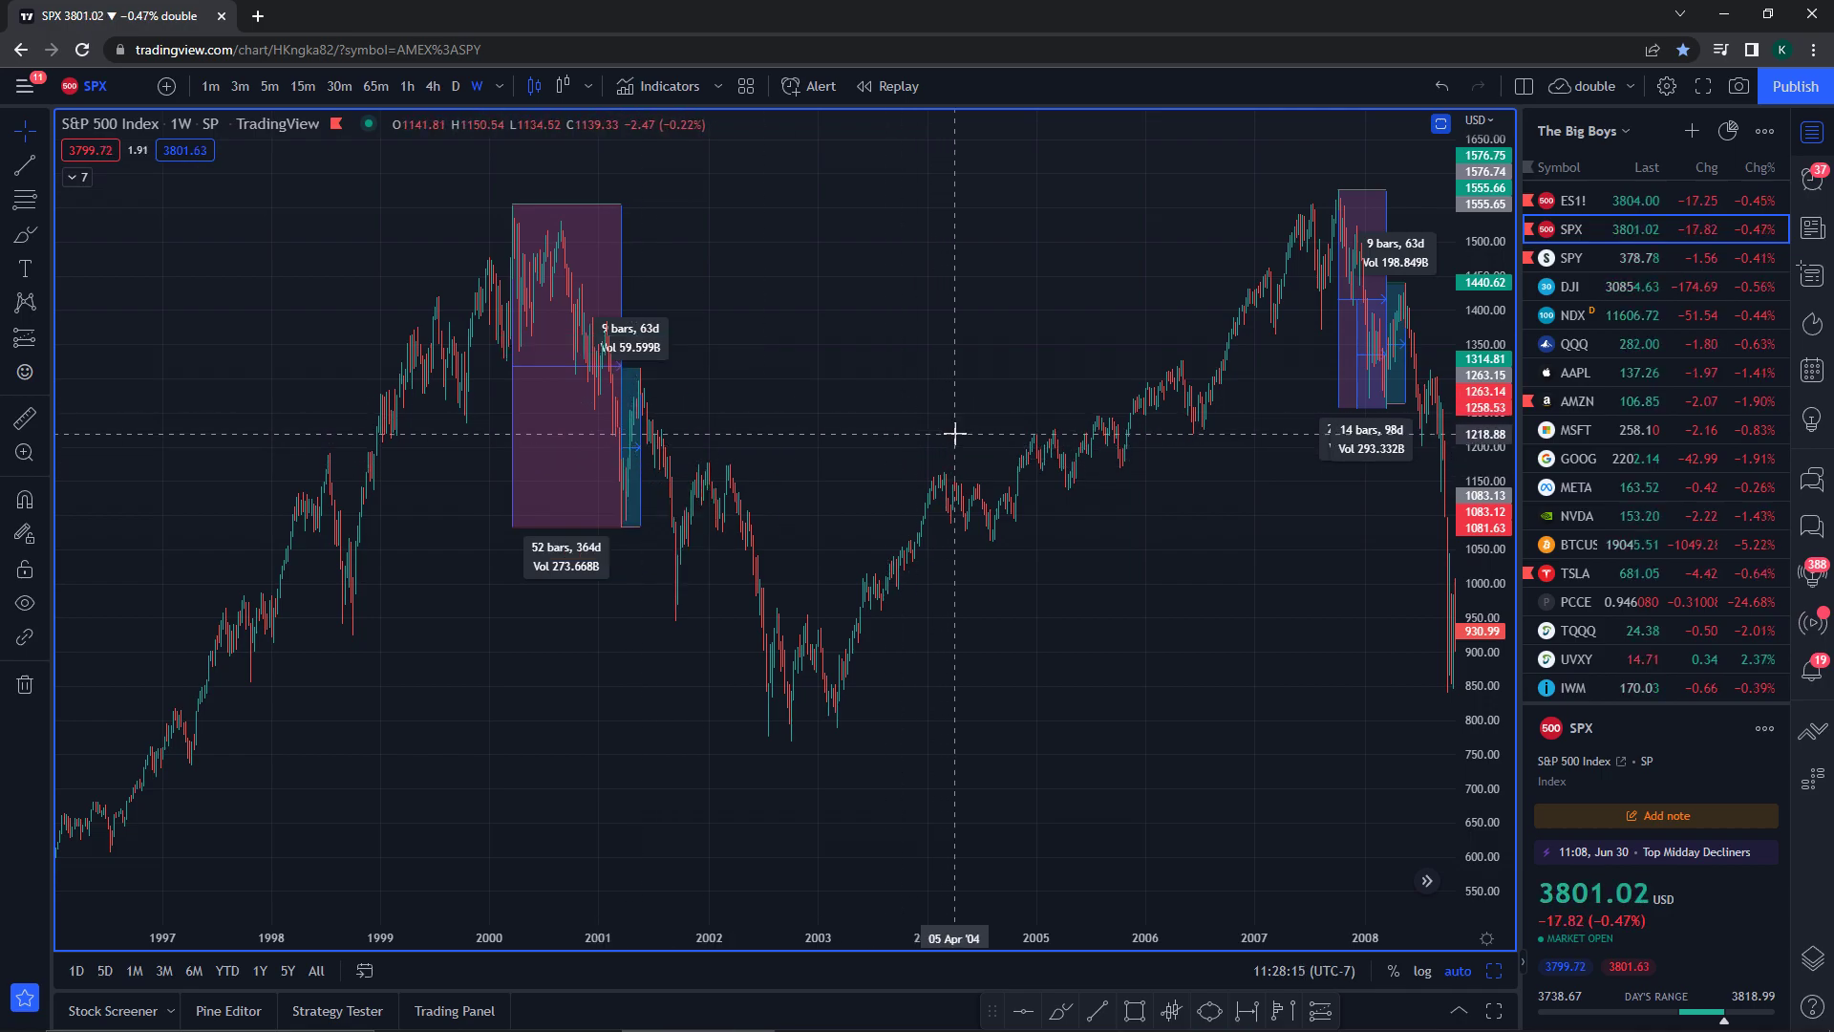
scroll(1080, 446, "up", 5)
scroll(1218, 452, "up", 1)
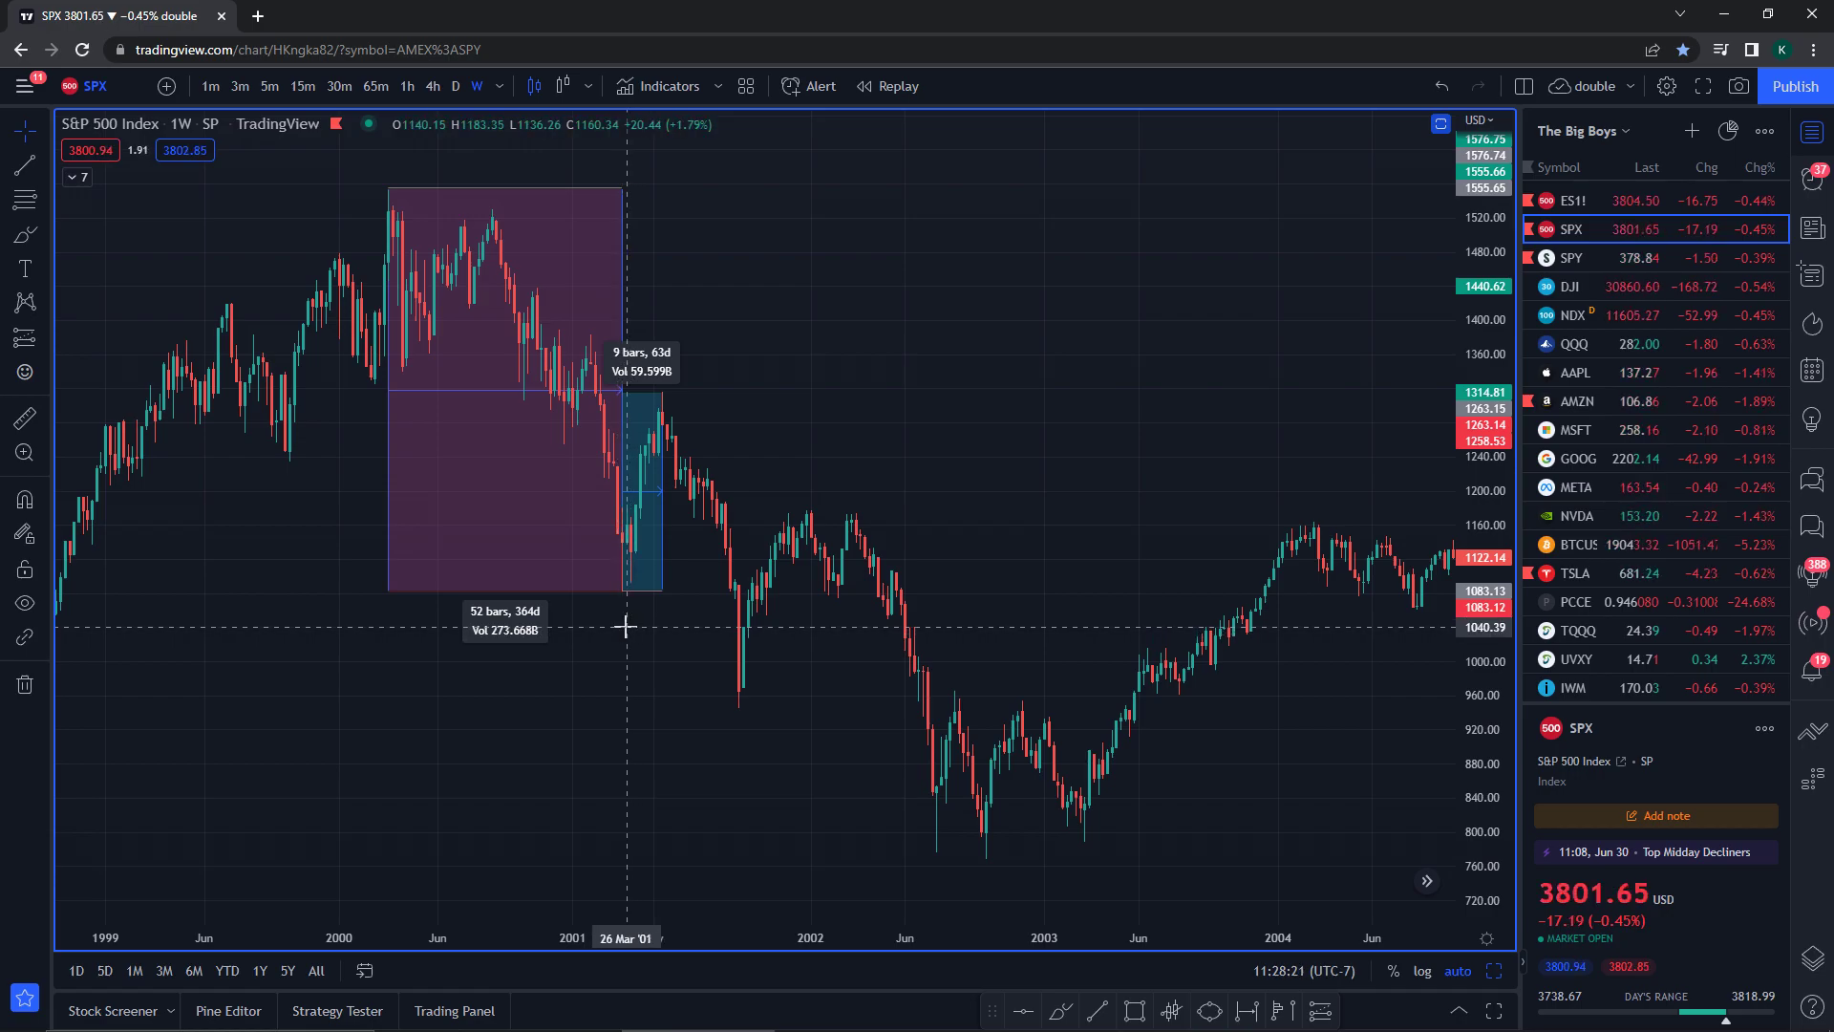
scroll(962, 478, "right", 2)
left_click(531, 544)
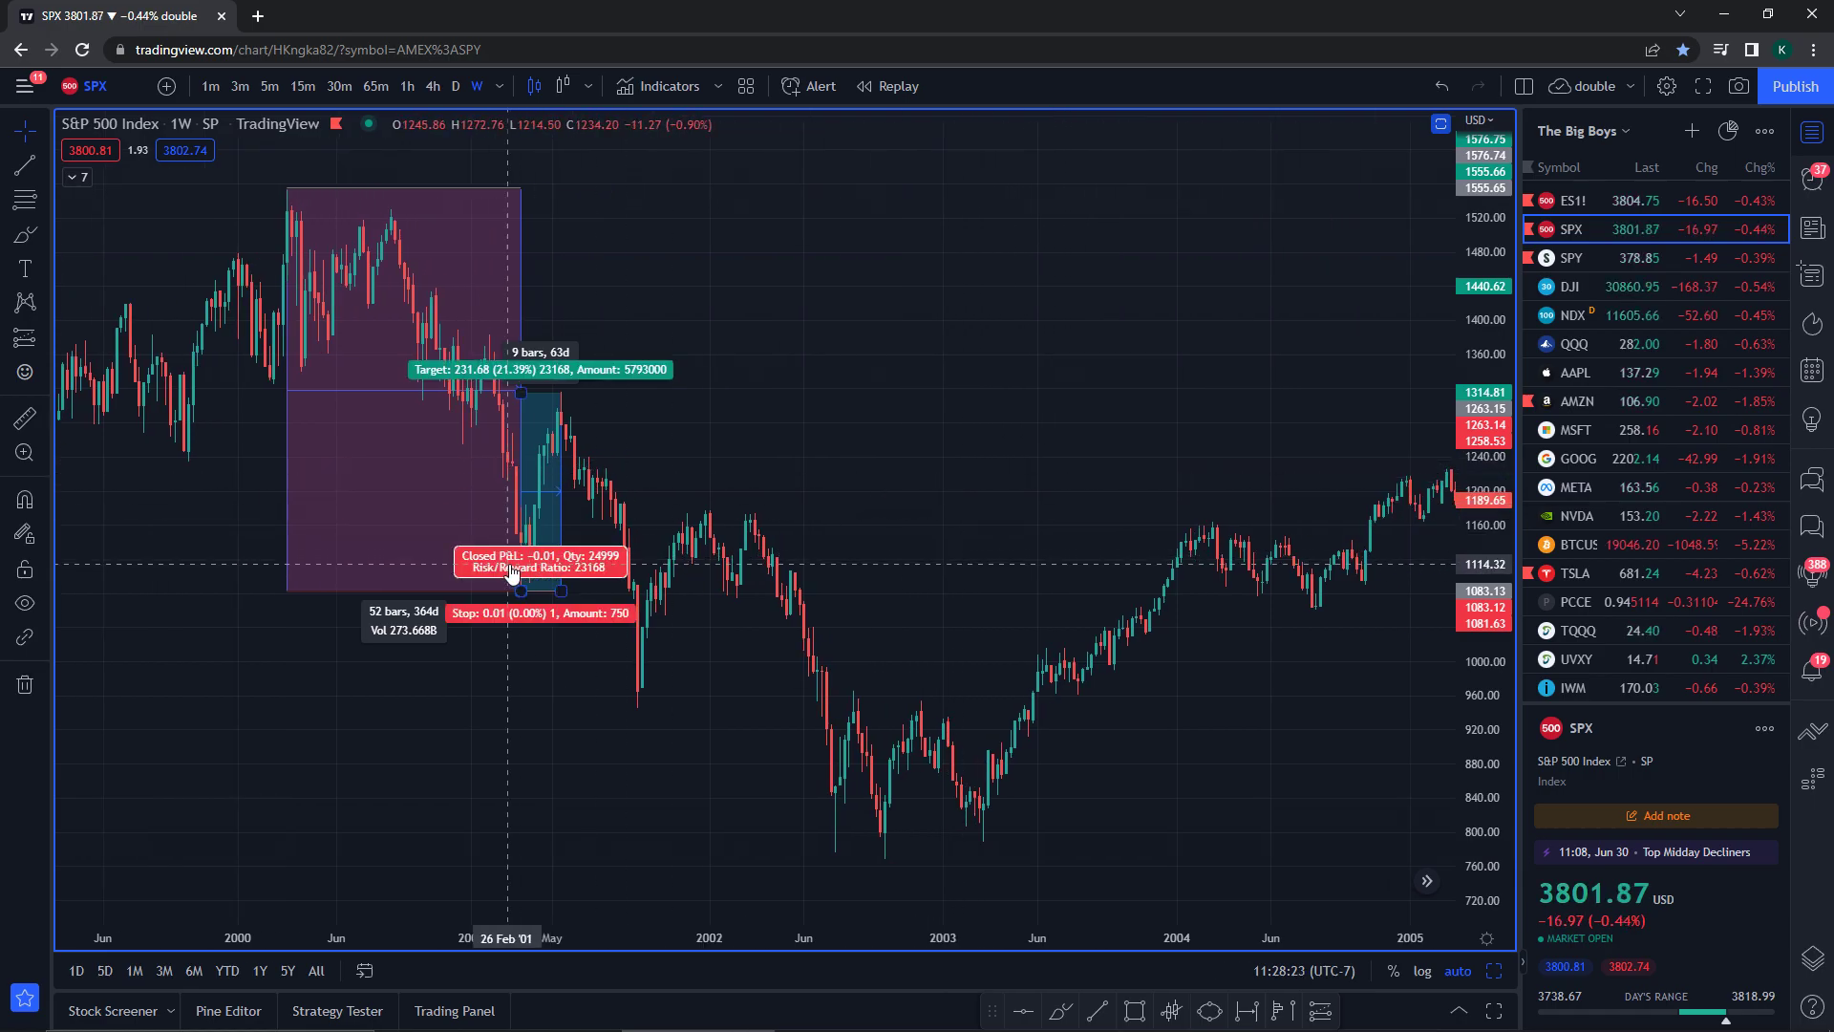
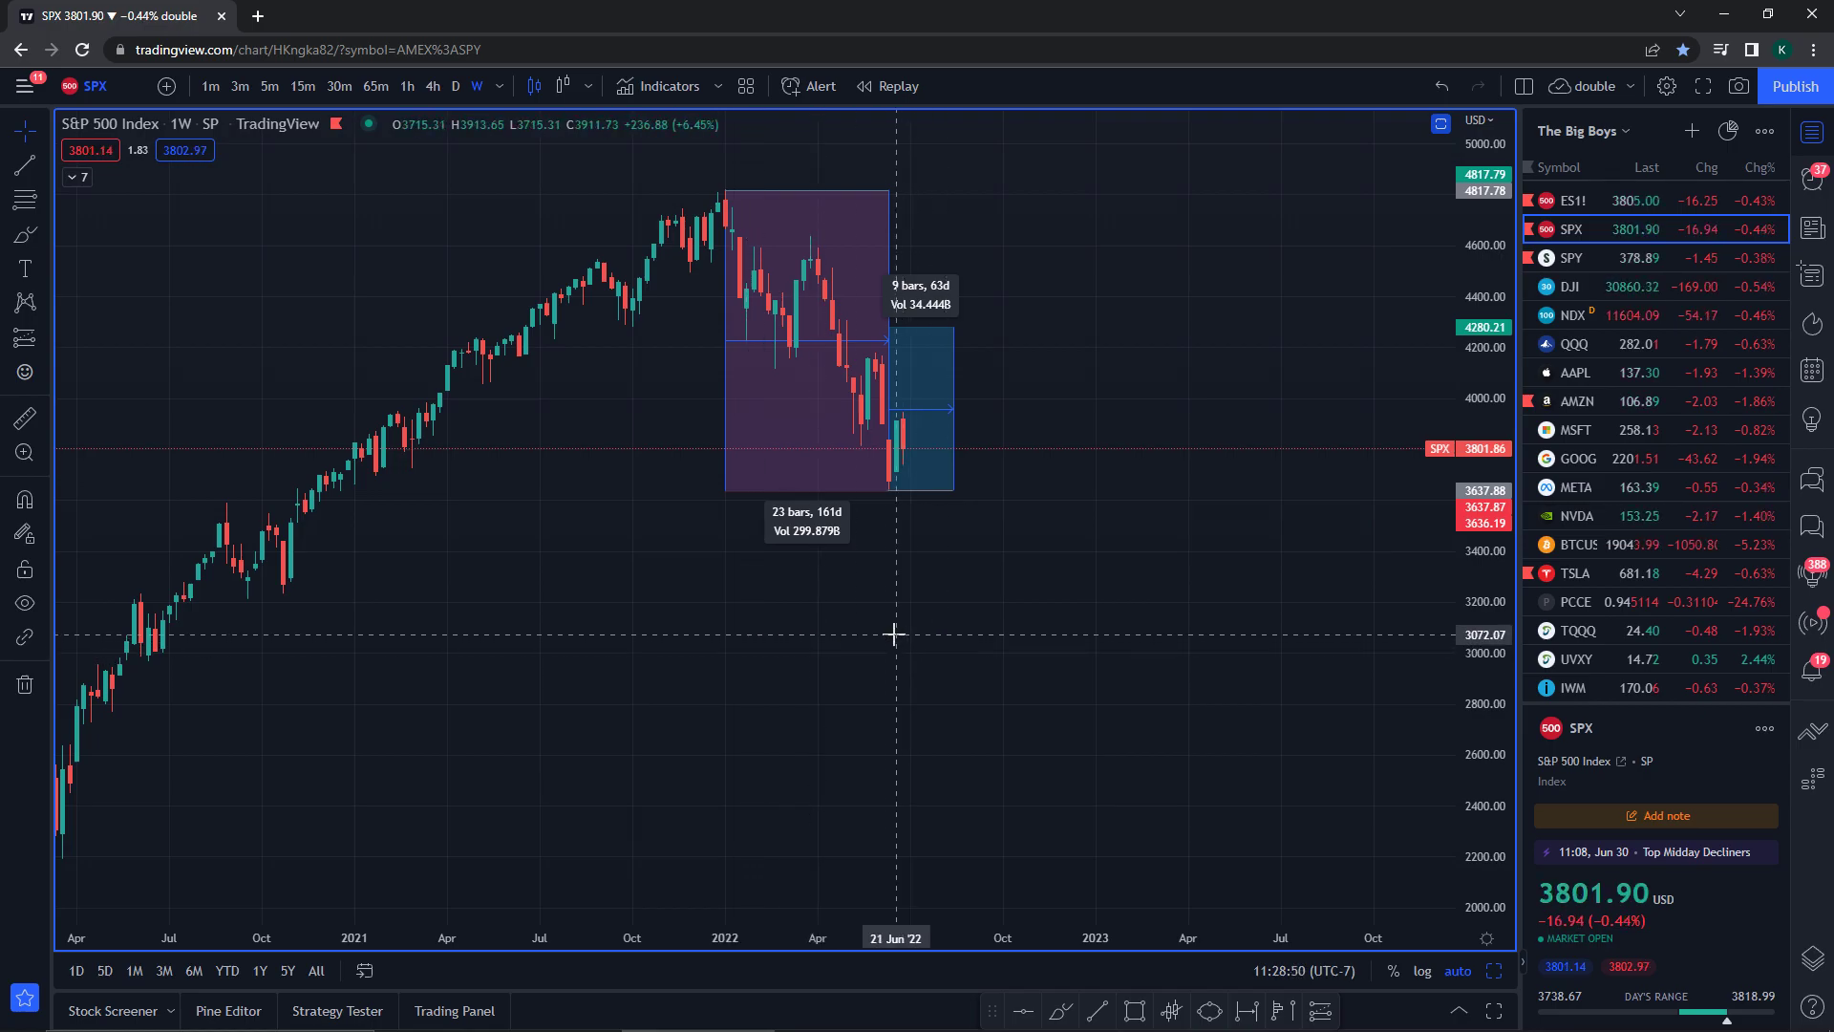
- Compare the marked 2022 decline with the earlier marked declines and examine its 2022 weekly candles
scroll(845, 410, "down", 15)
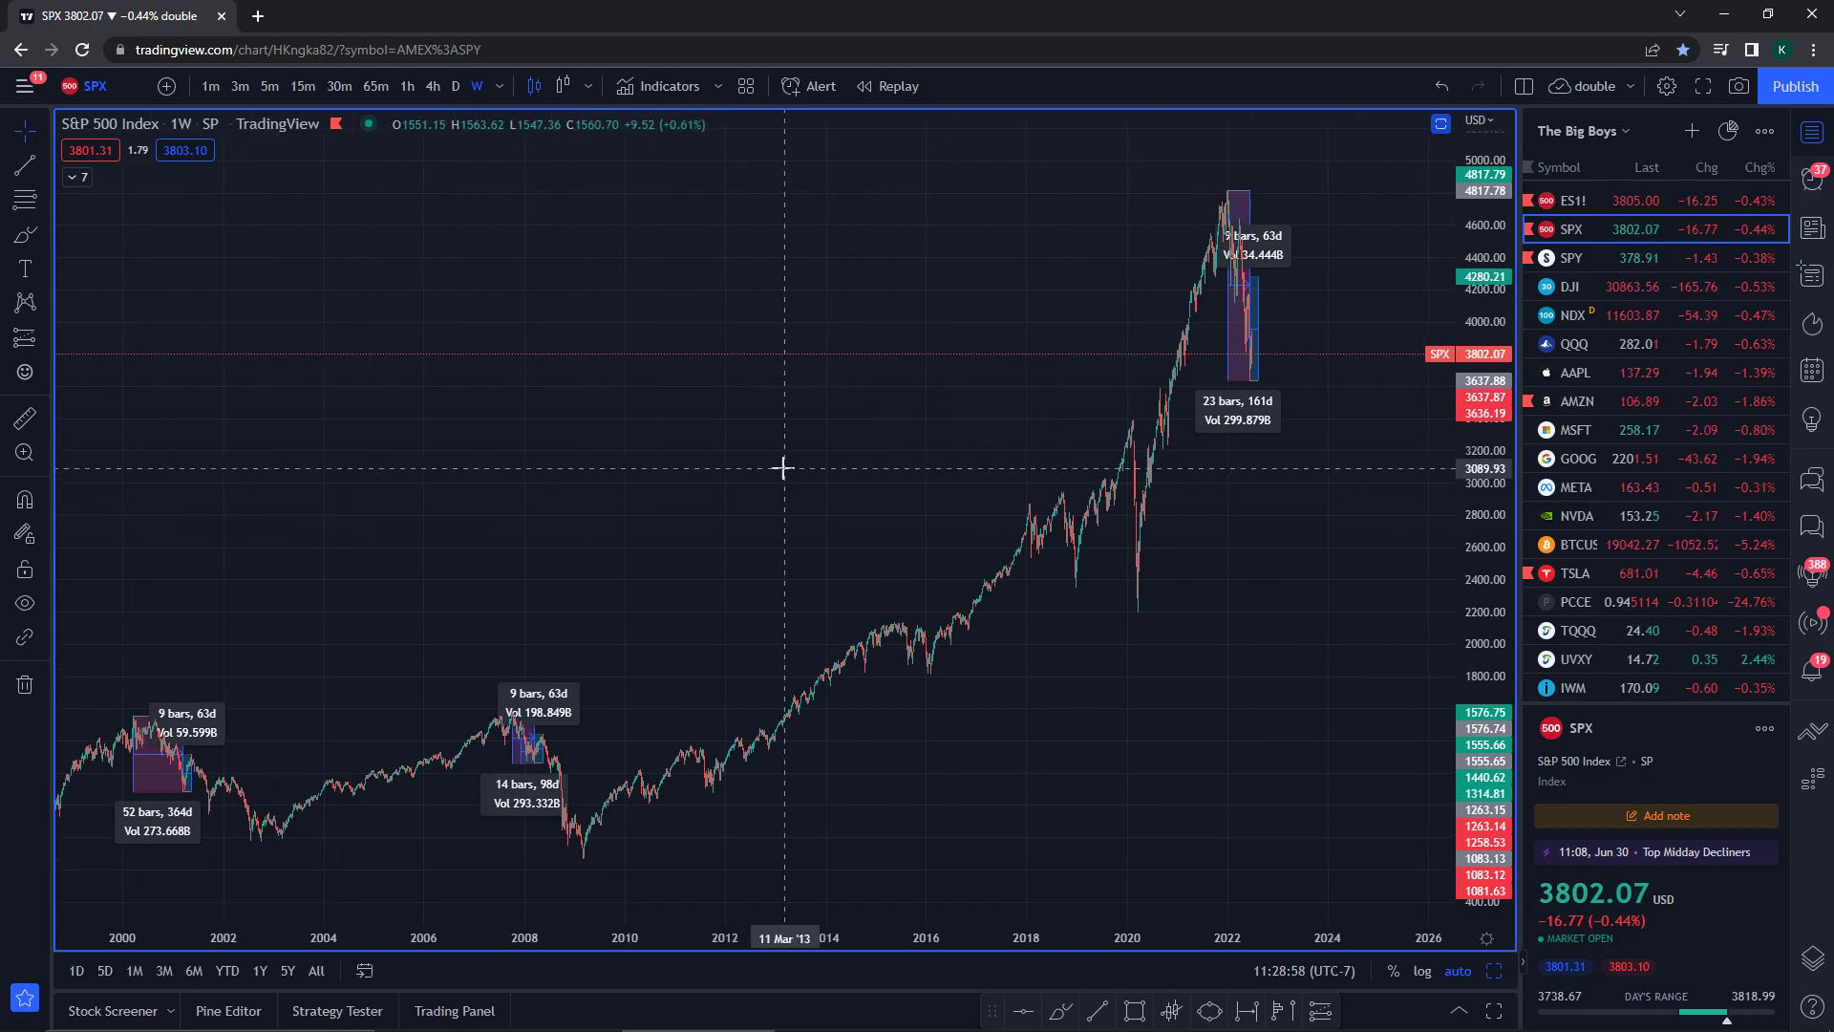
scroll(782, 463, "up", 5)
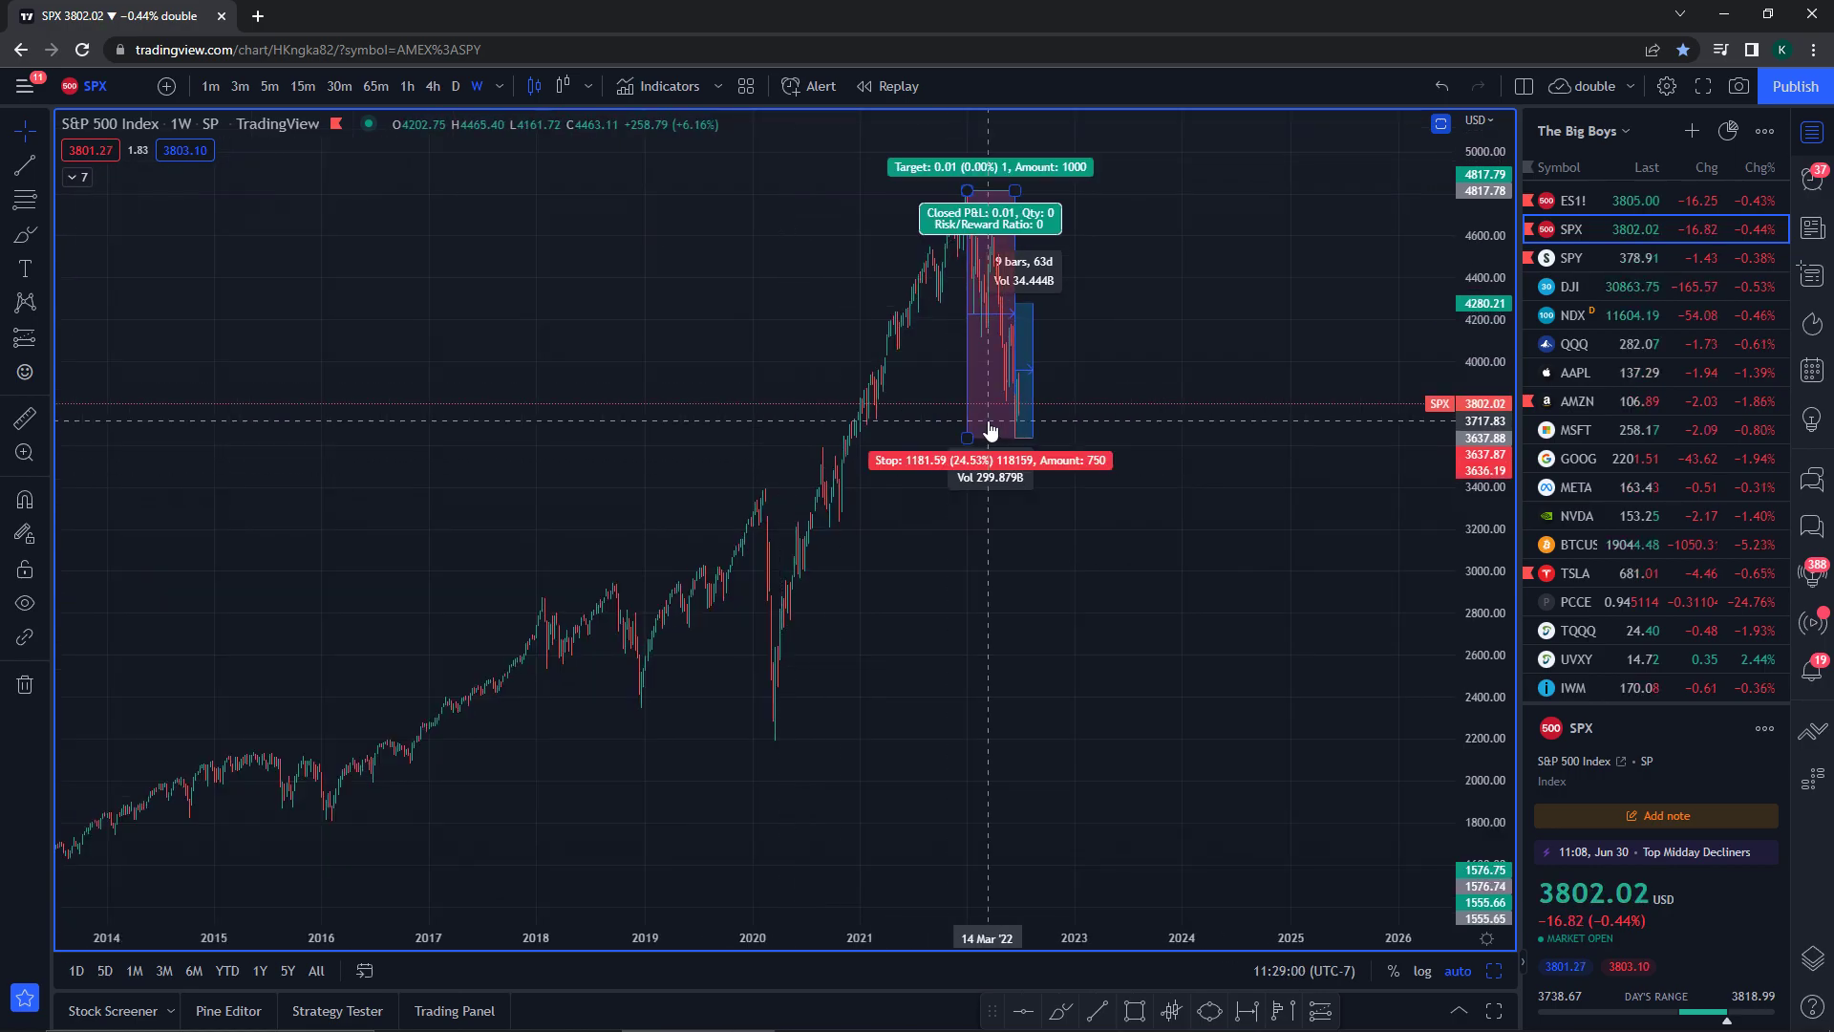
scroll(974, 392, "up", 5)
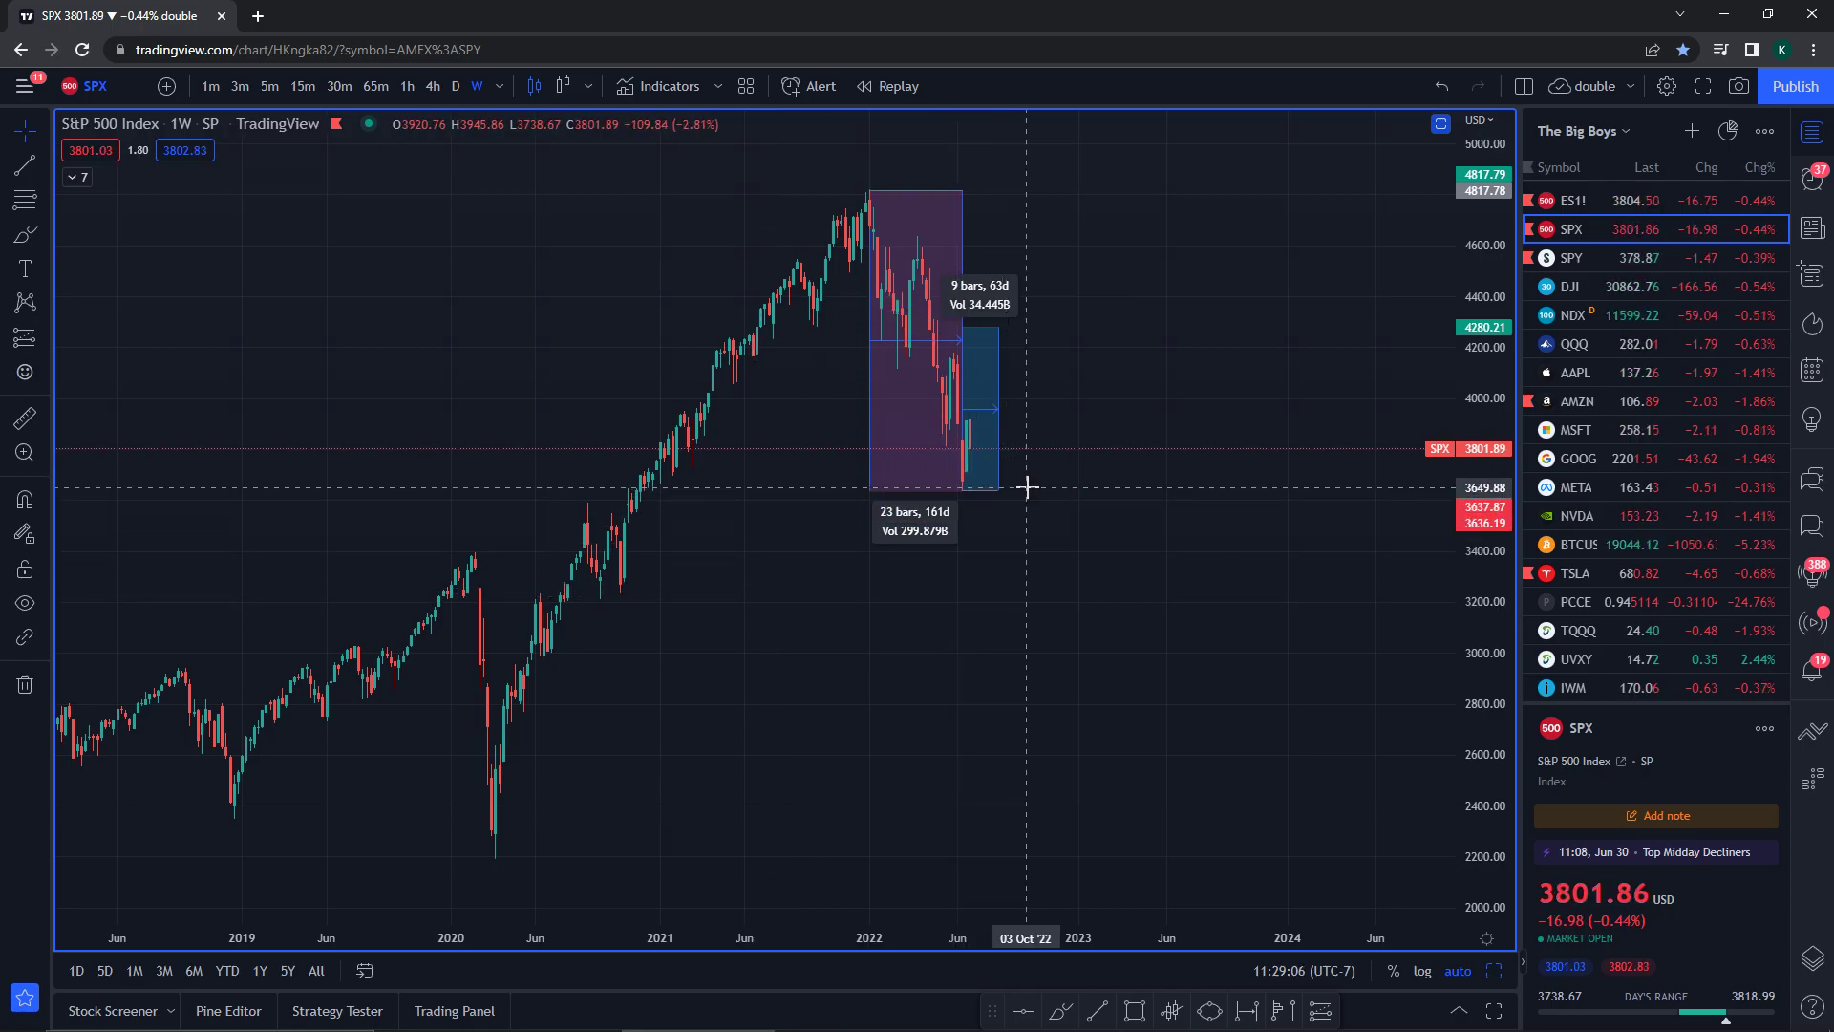
left_click_drag(962, 606, 1216, 616)
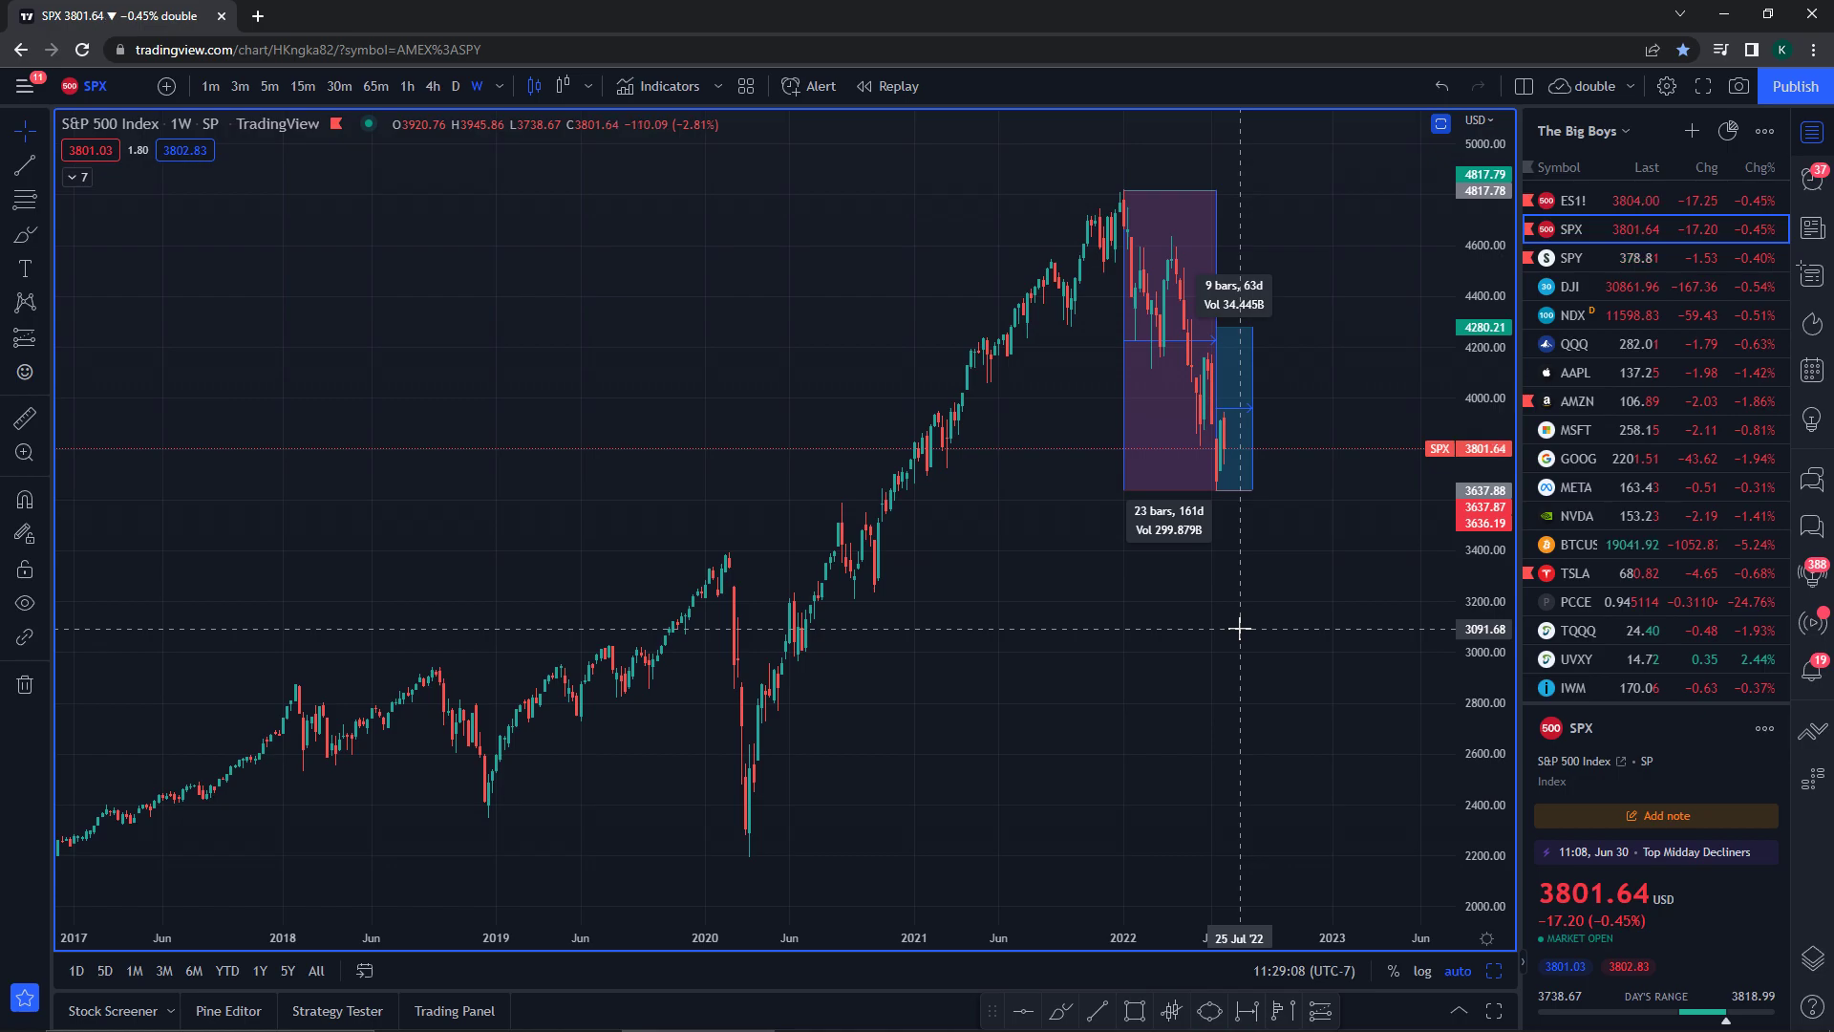
scroll(1240, 629, "up", 5)
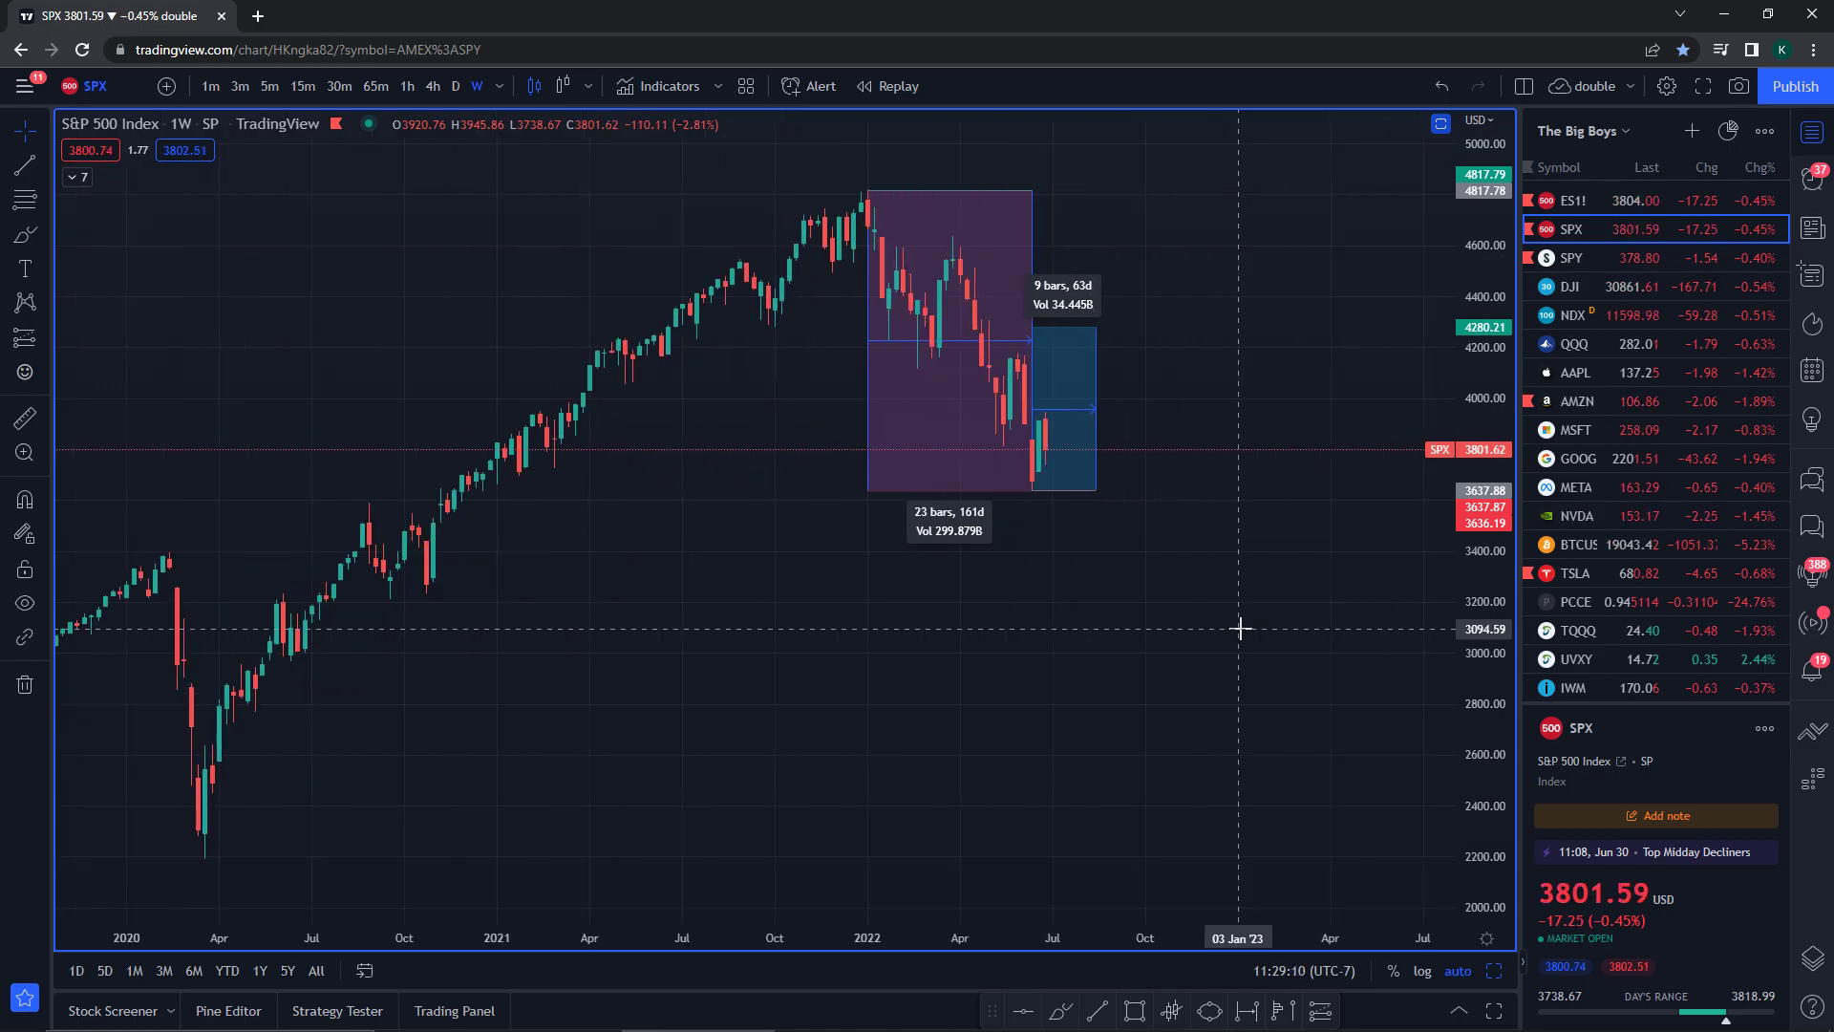
scroll(1011, 585, "up", 3)
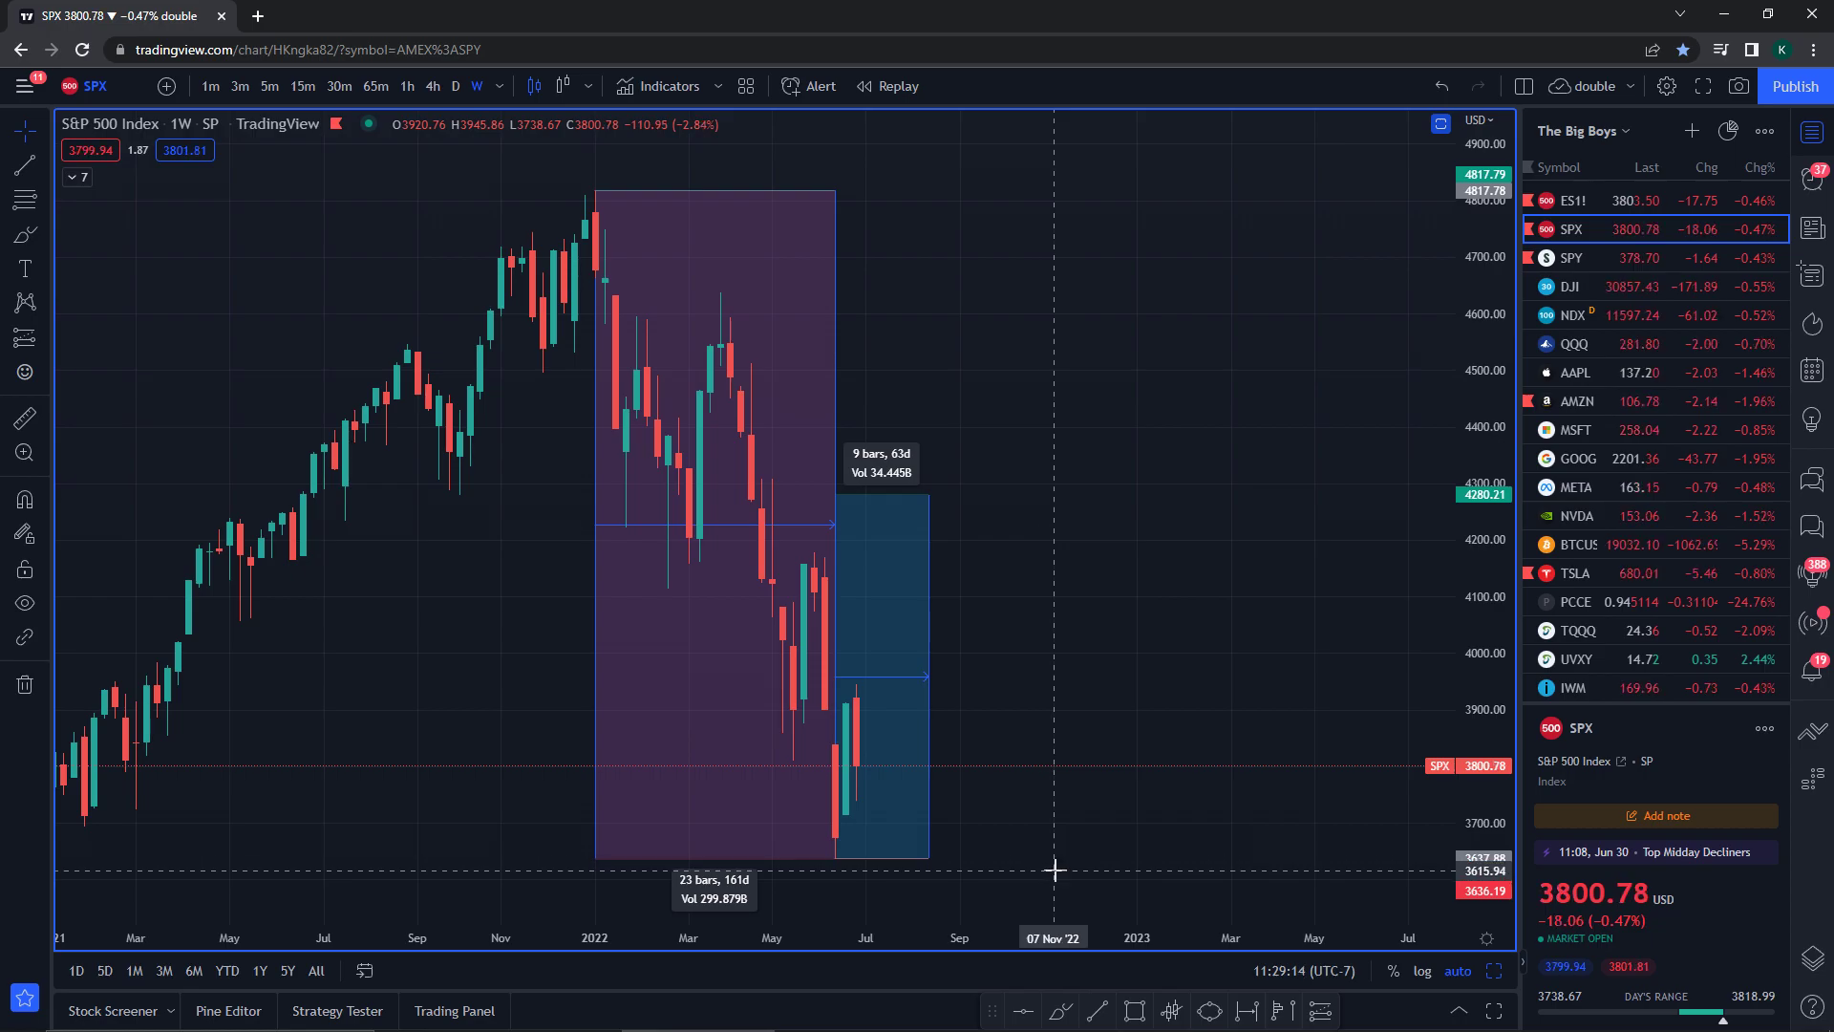
scroll(1200, 741, "up", 3)
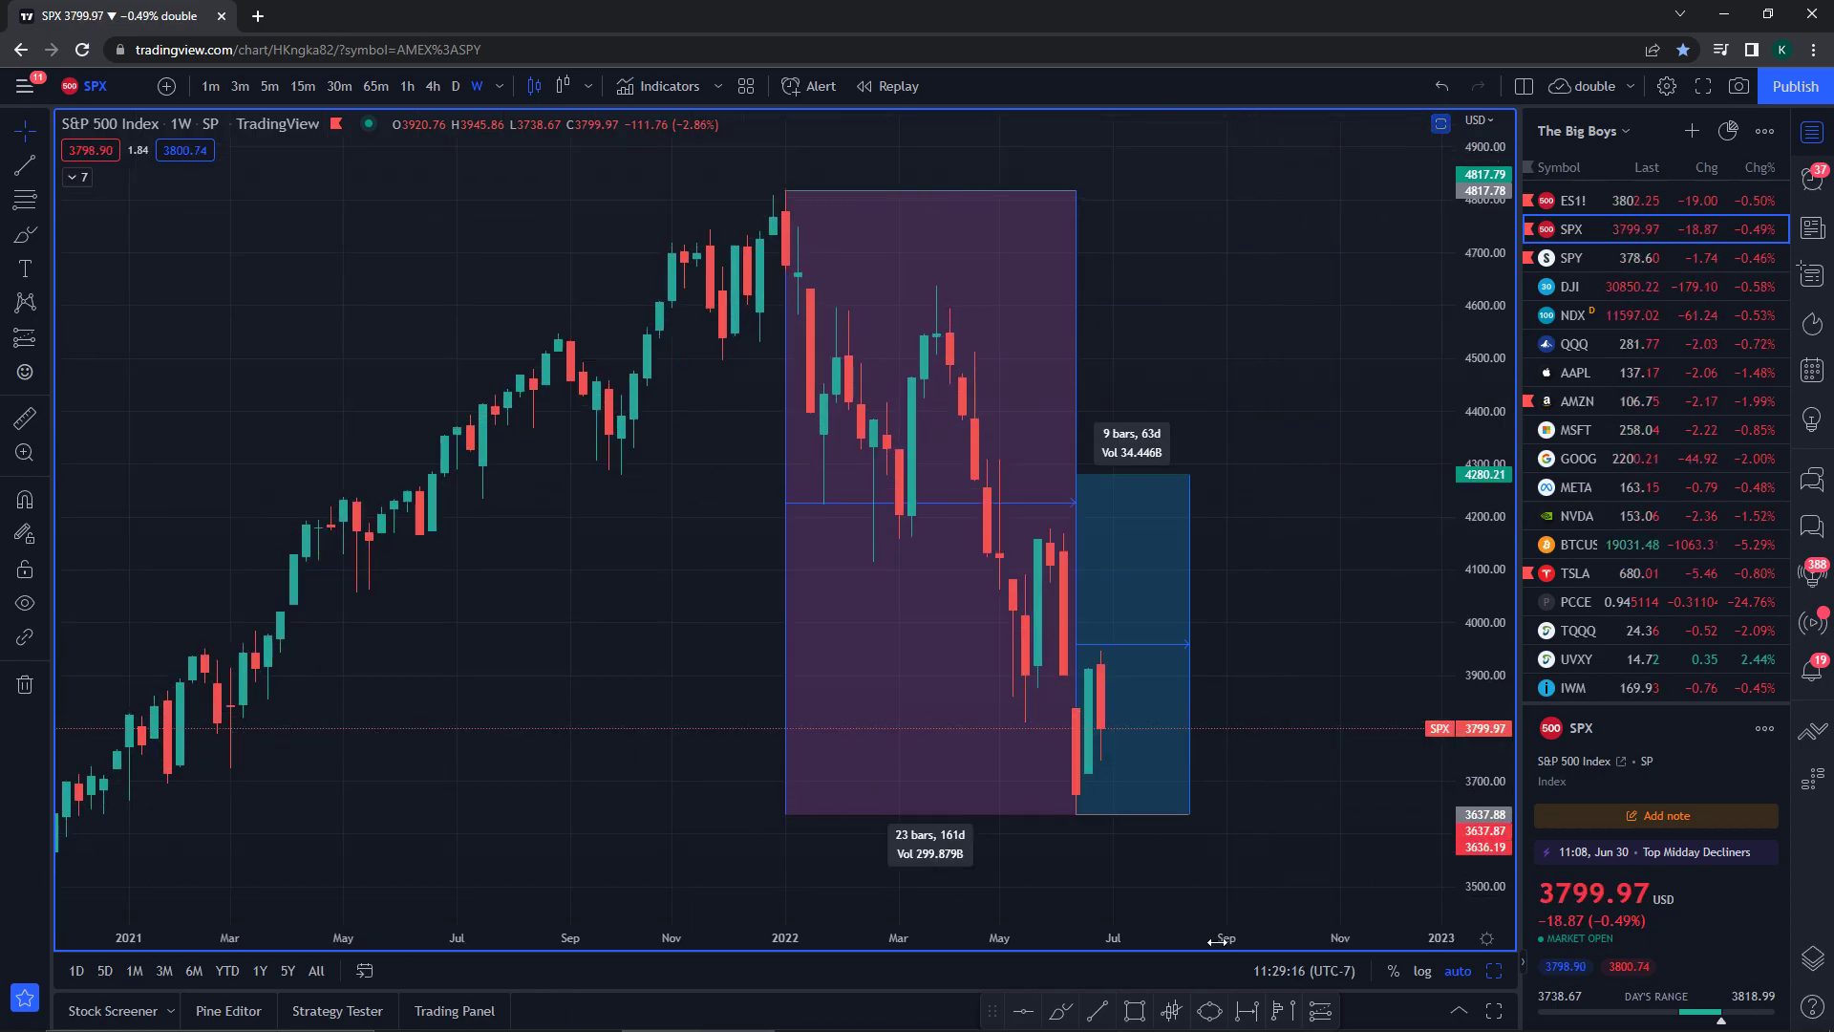
- Inspect the target percentage and time span of the projected nine-week rebound from the June 2022 low
mouse_move(1164, 788)
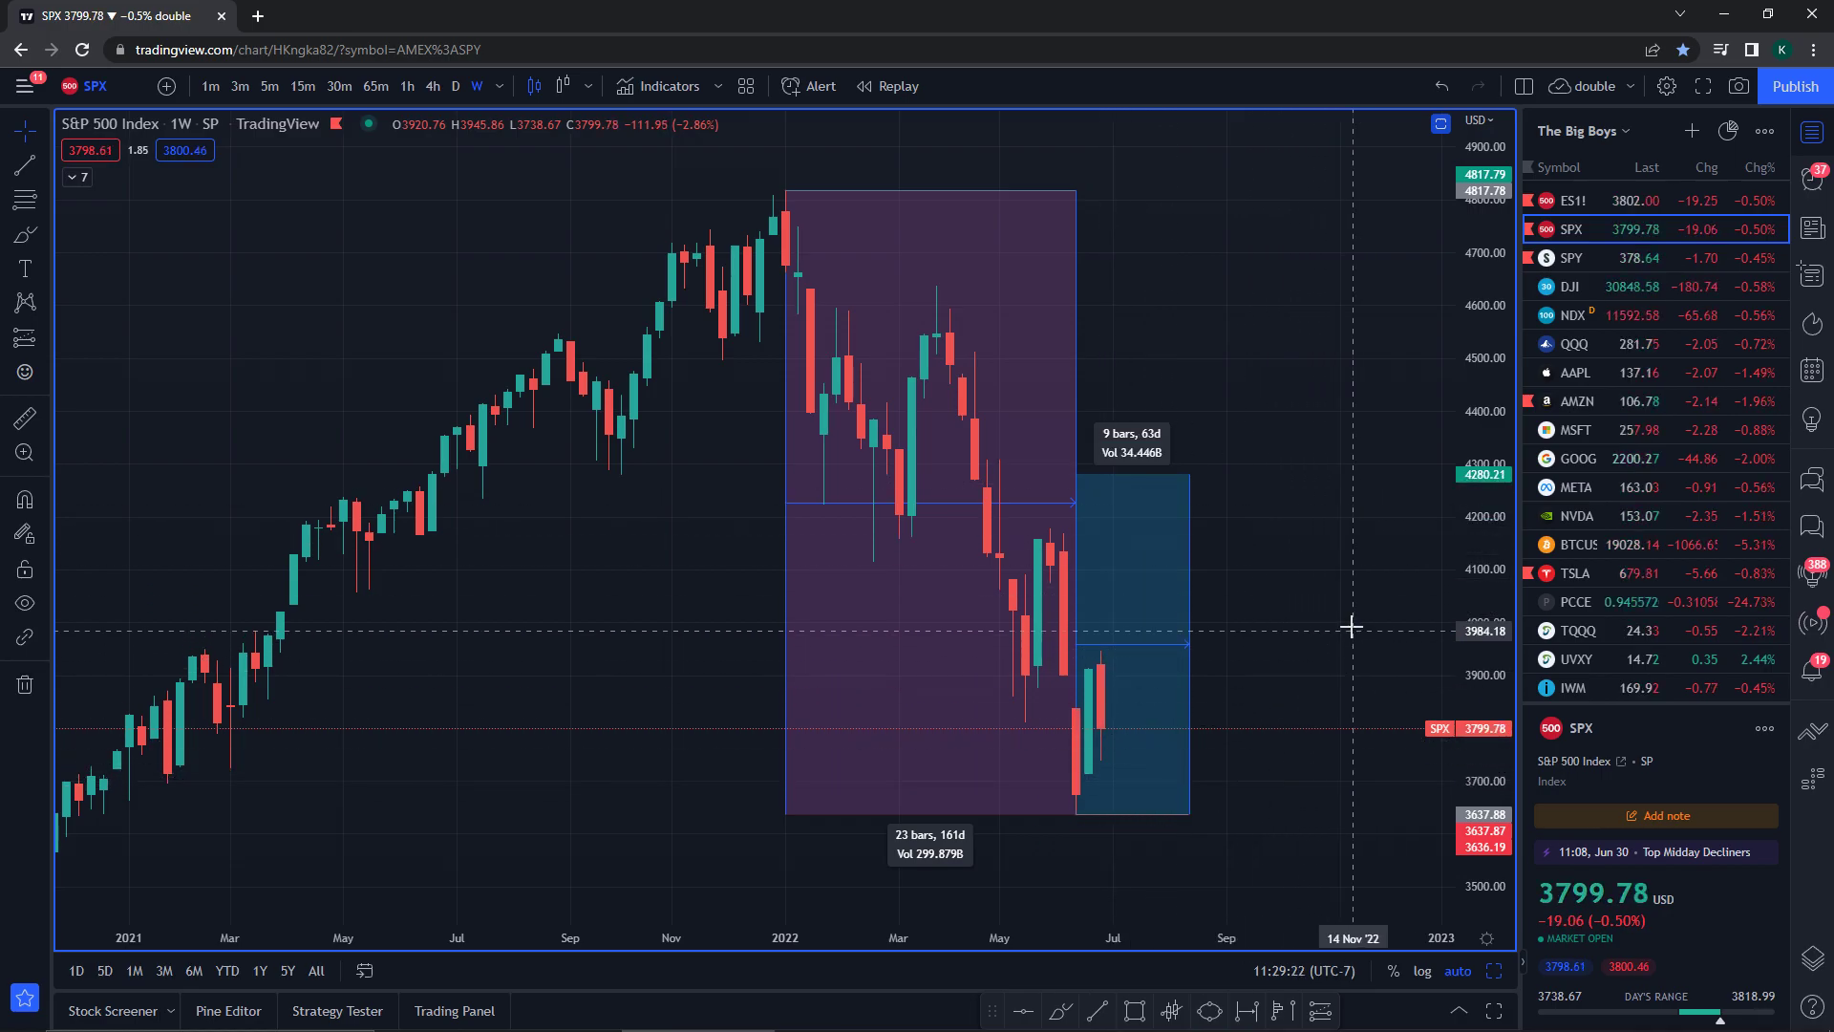
left_click_drag(1346, 553, 1175, 500)
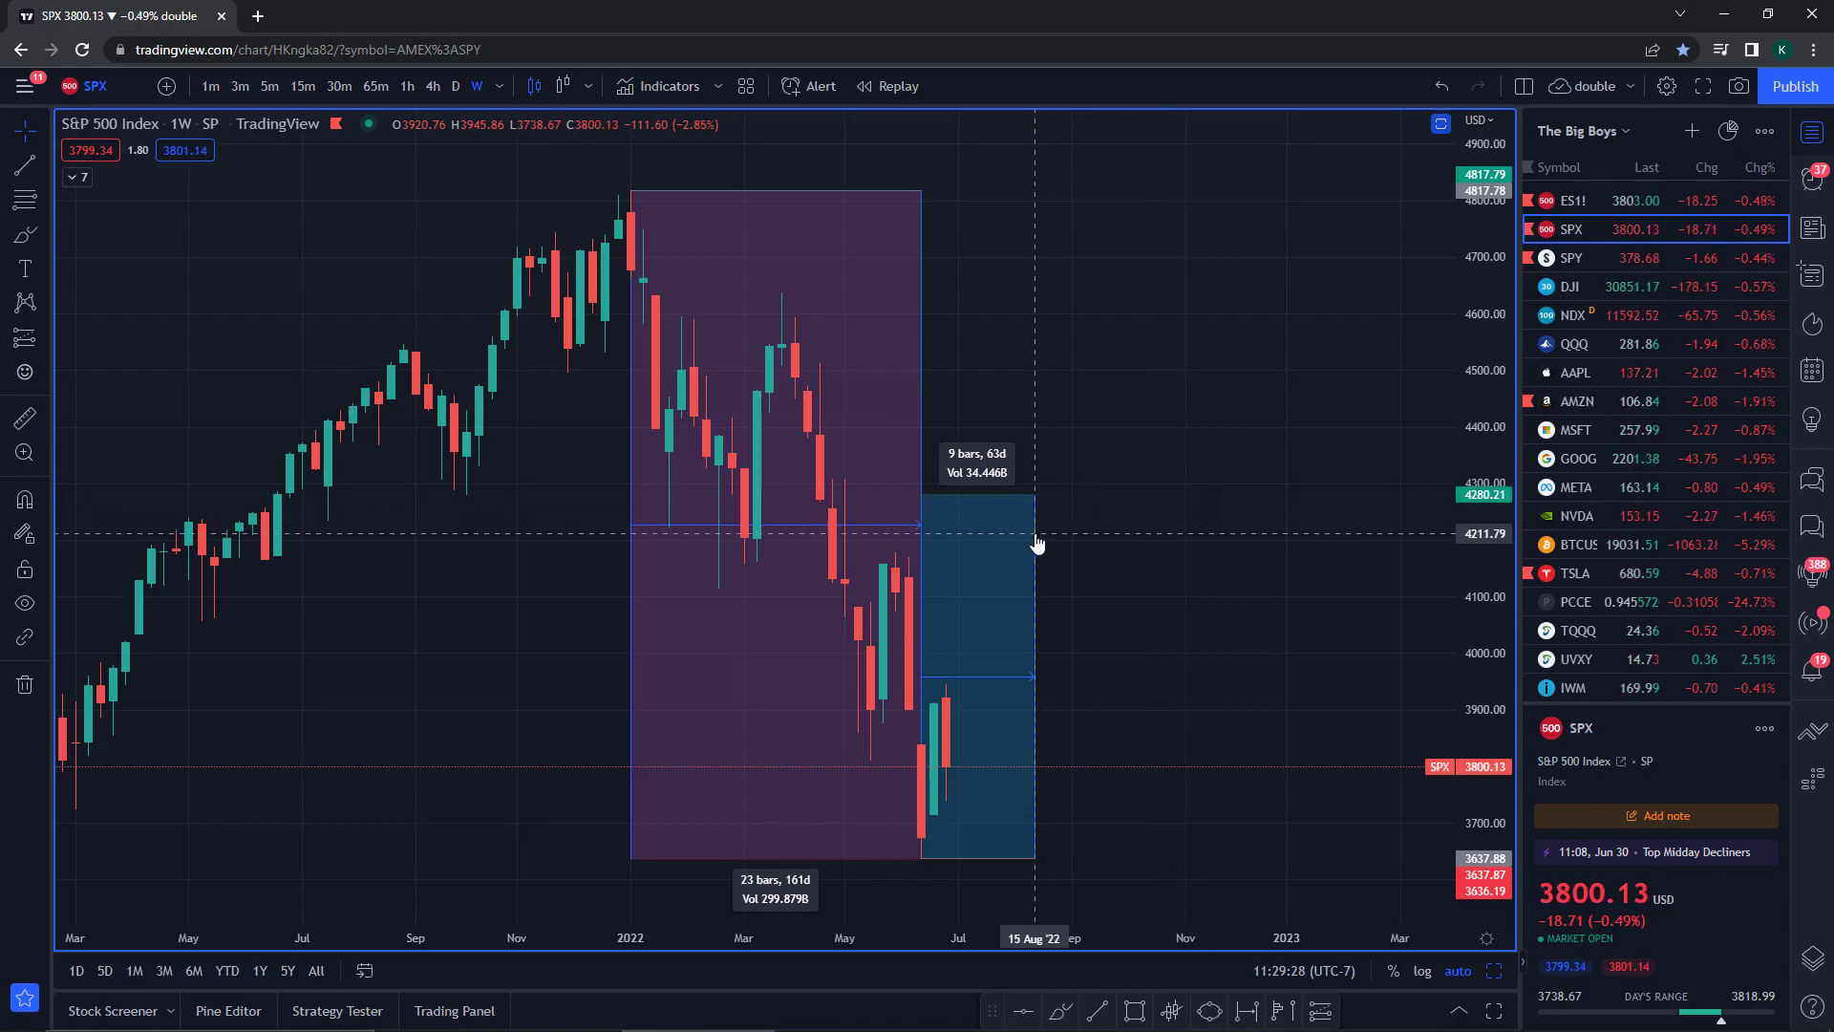
mouse_move(953, 597)
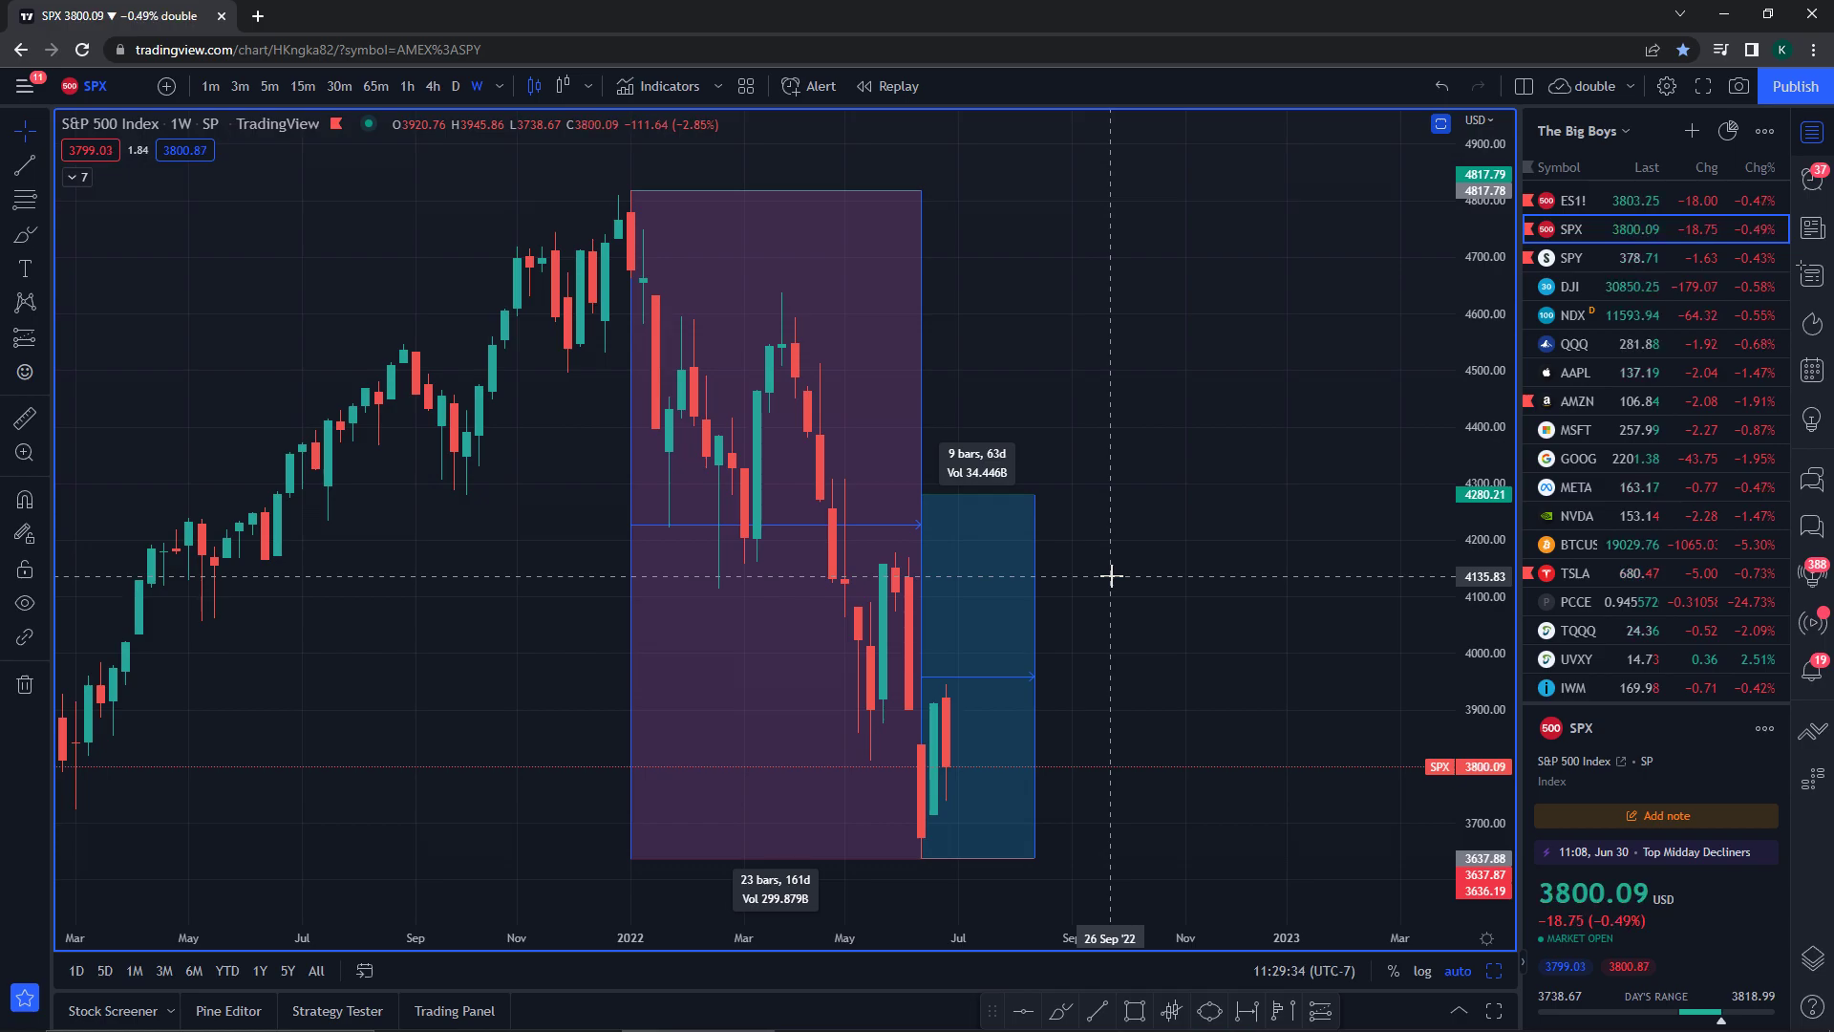
mouse_move(884, 562)
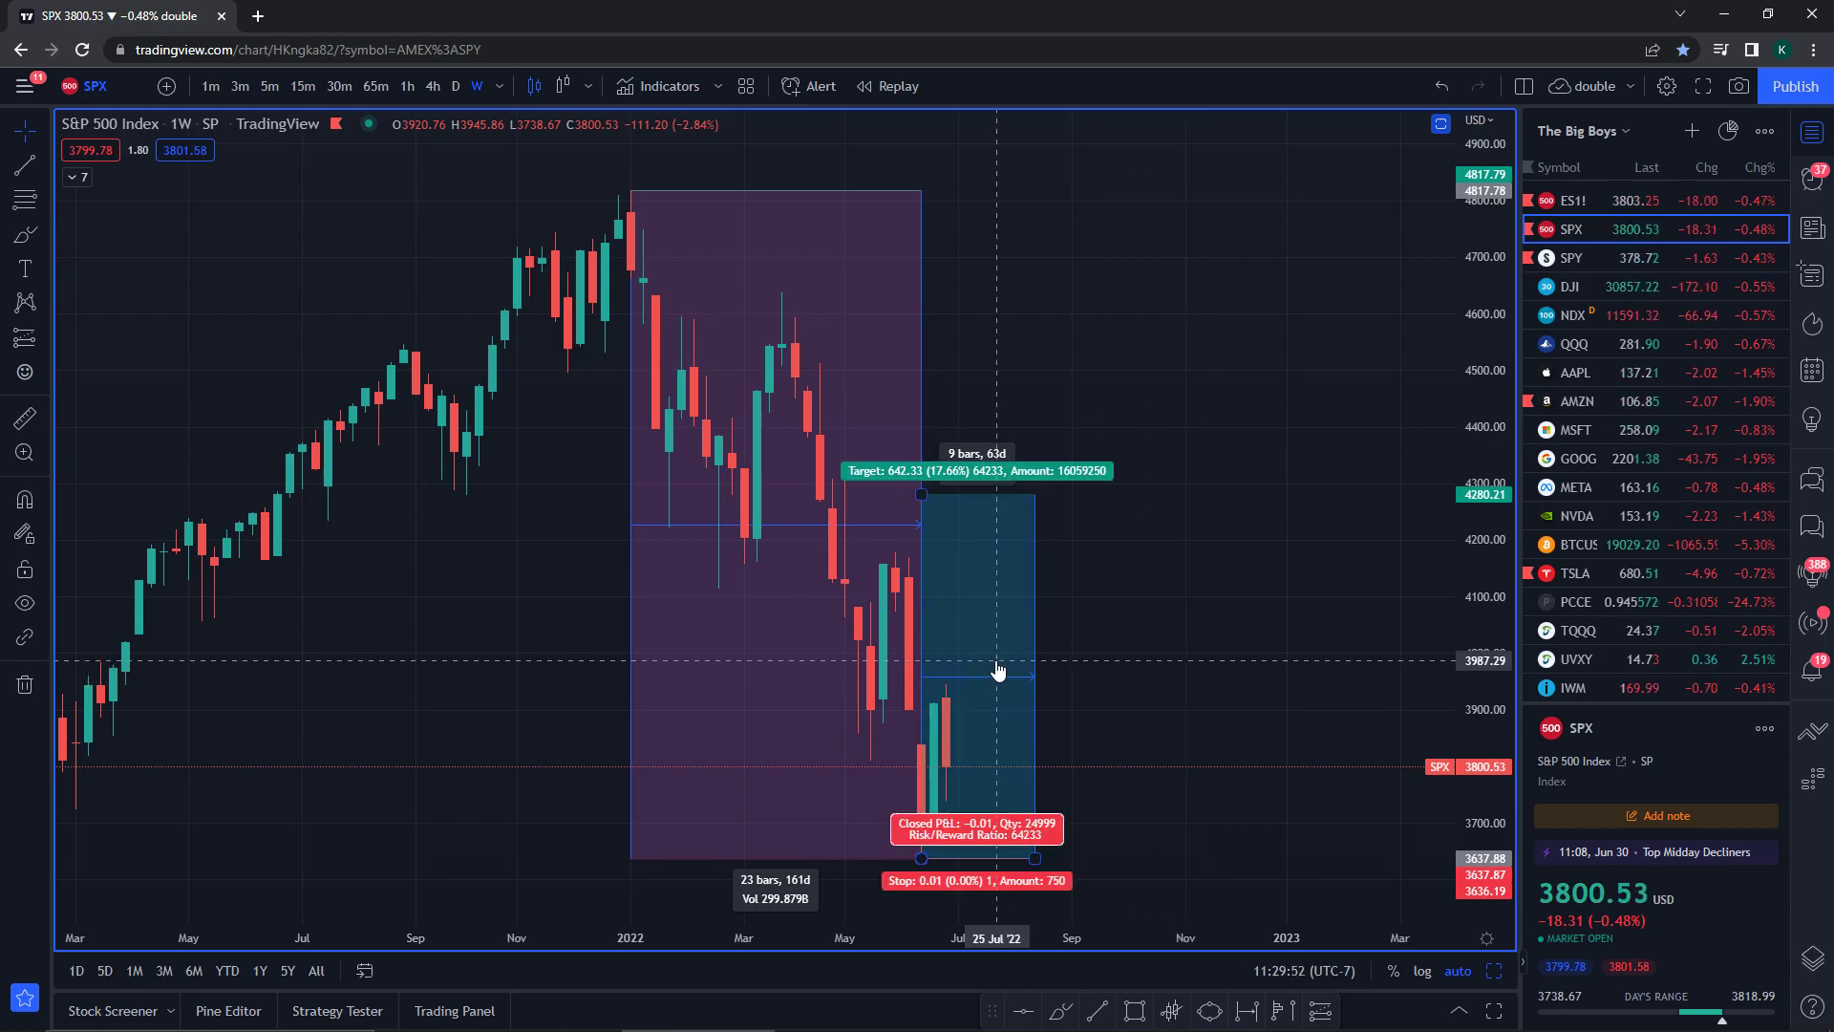
- Lower the target of the projected June 2022 rebound to about 4178, then adjust it to about 4191.54
left_click_drag(935, 495, 925, 552)
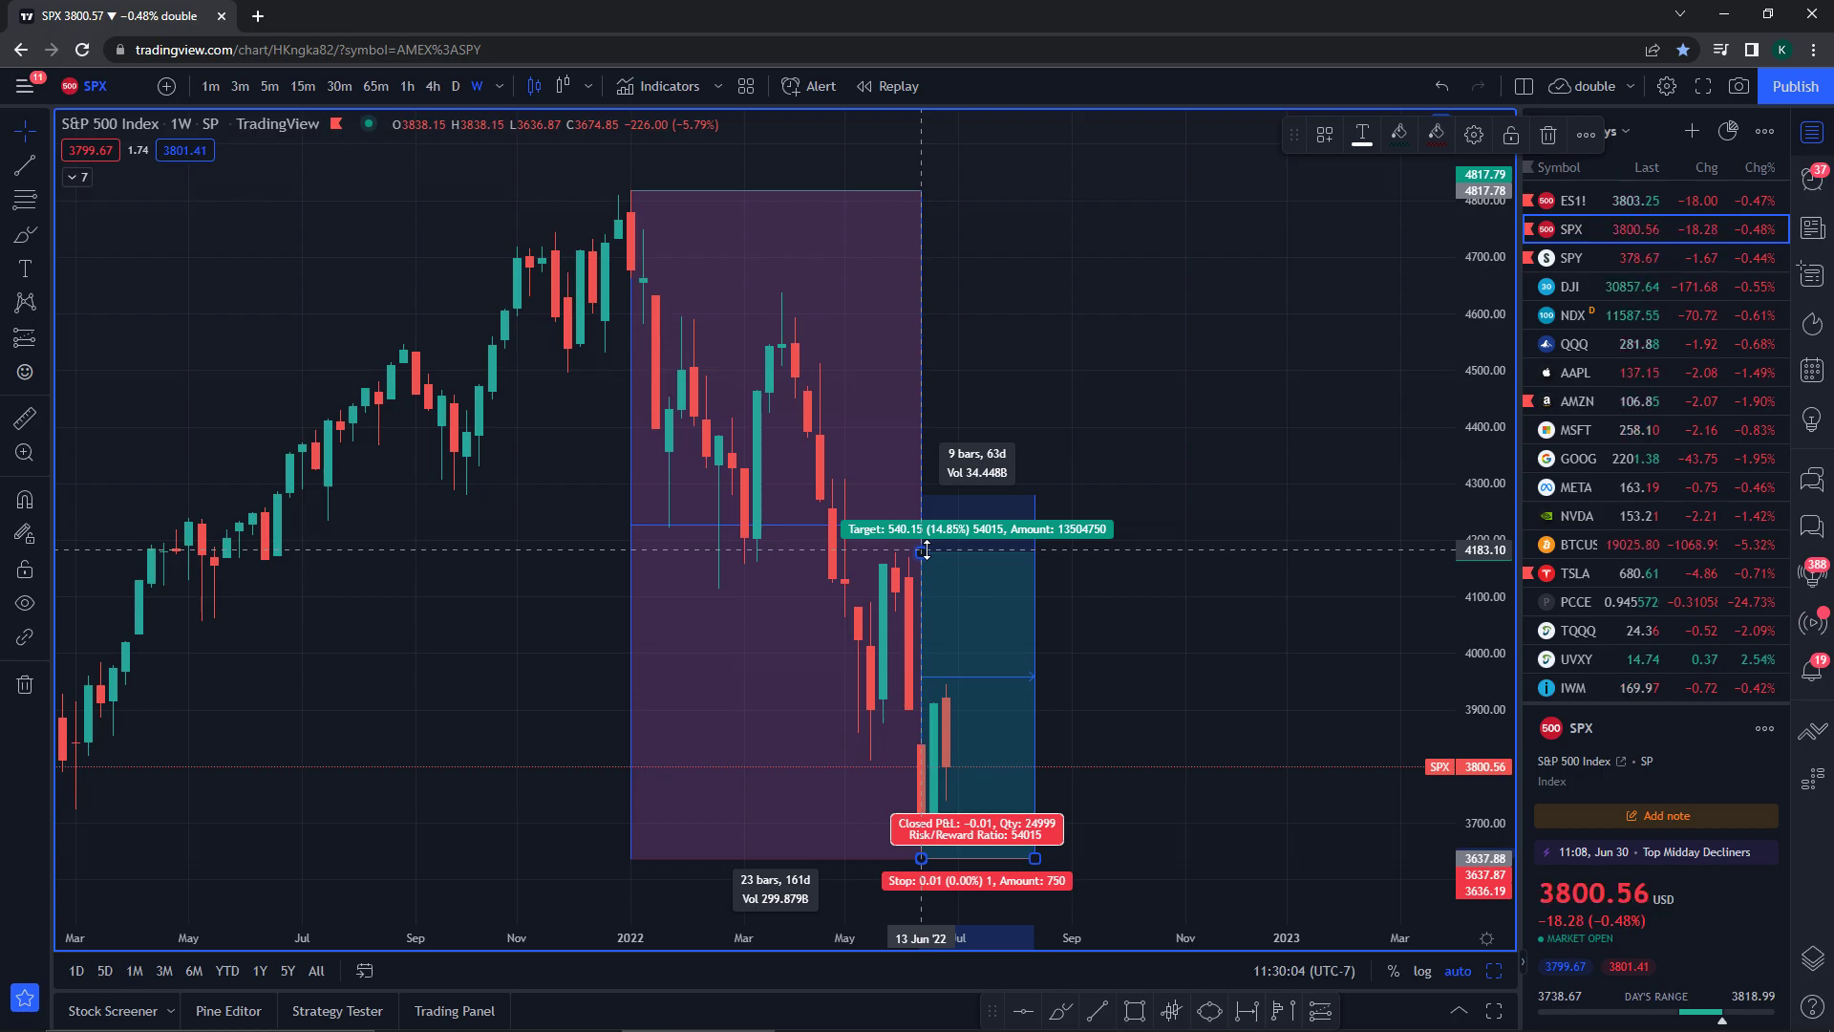
left_click(901, 587)
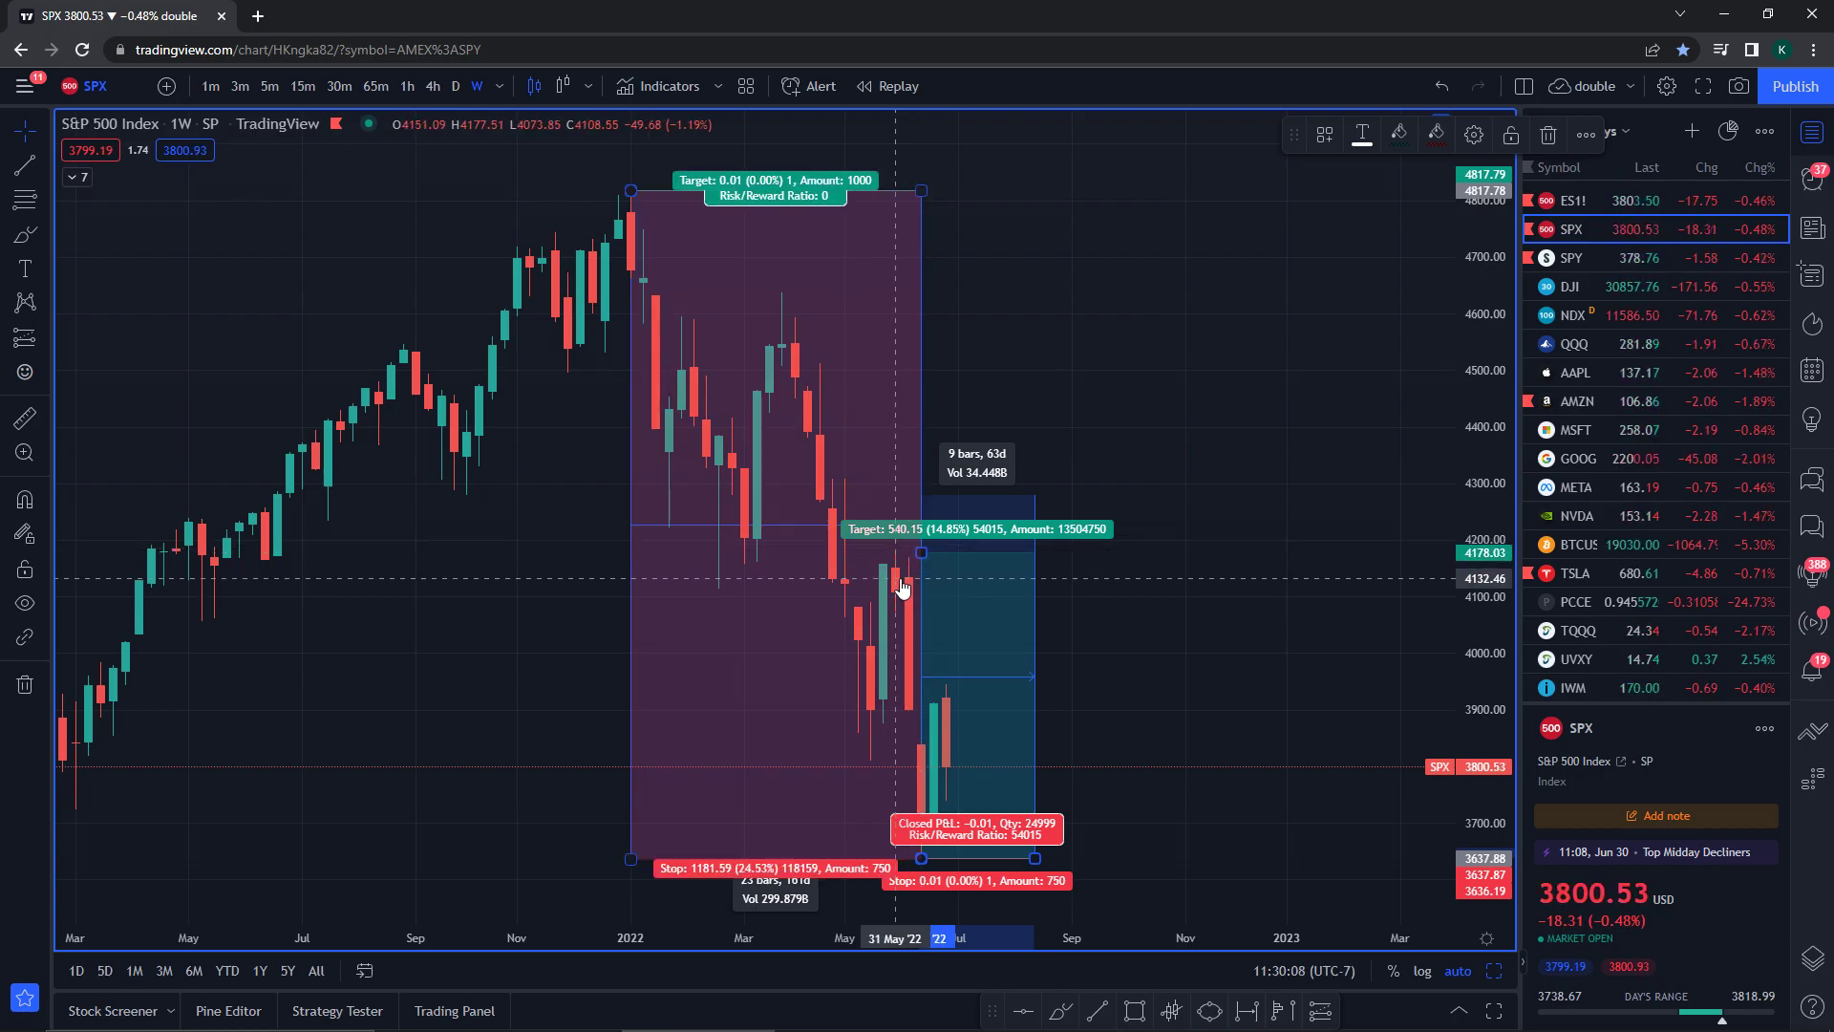
left_click(921, 556)
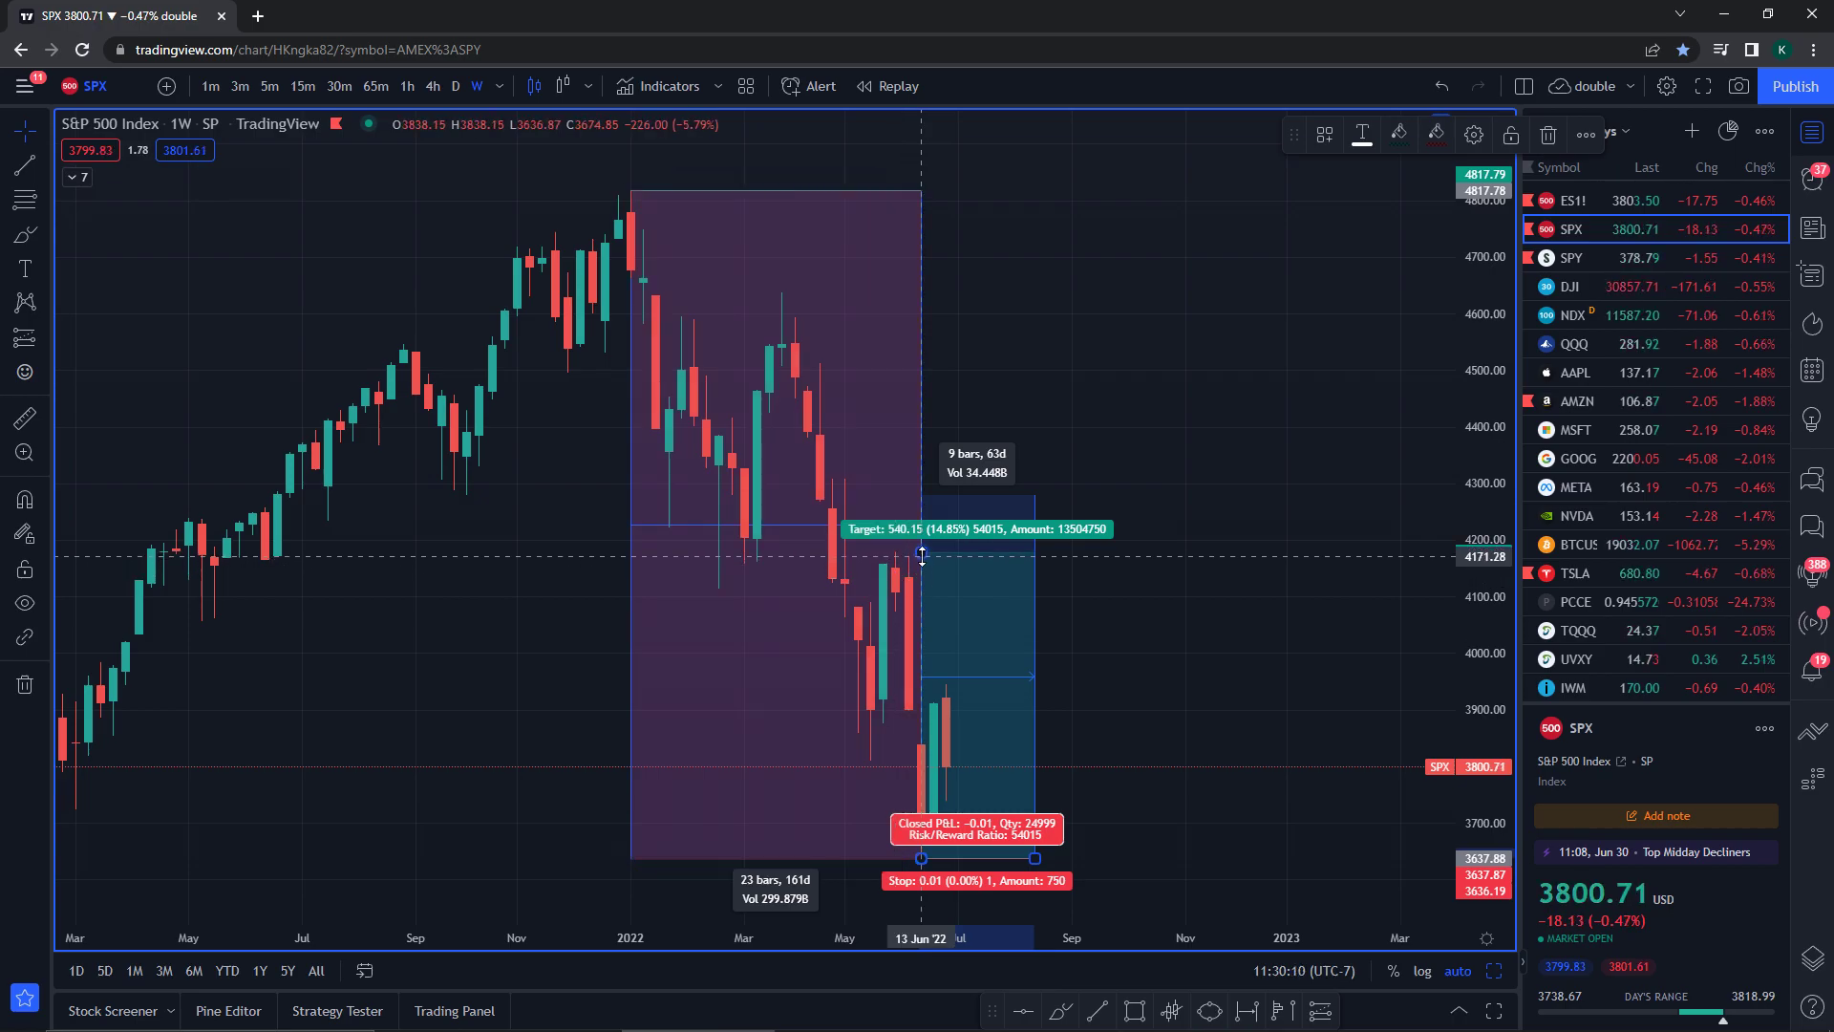
mouse_move(921, 556)
left_mouse_down()
mouse_move(930, 684)
mouse_move(979, 546)
left_mouse_up()
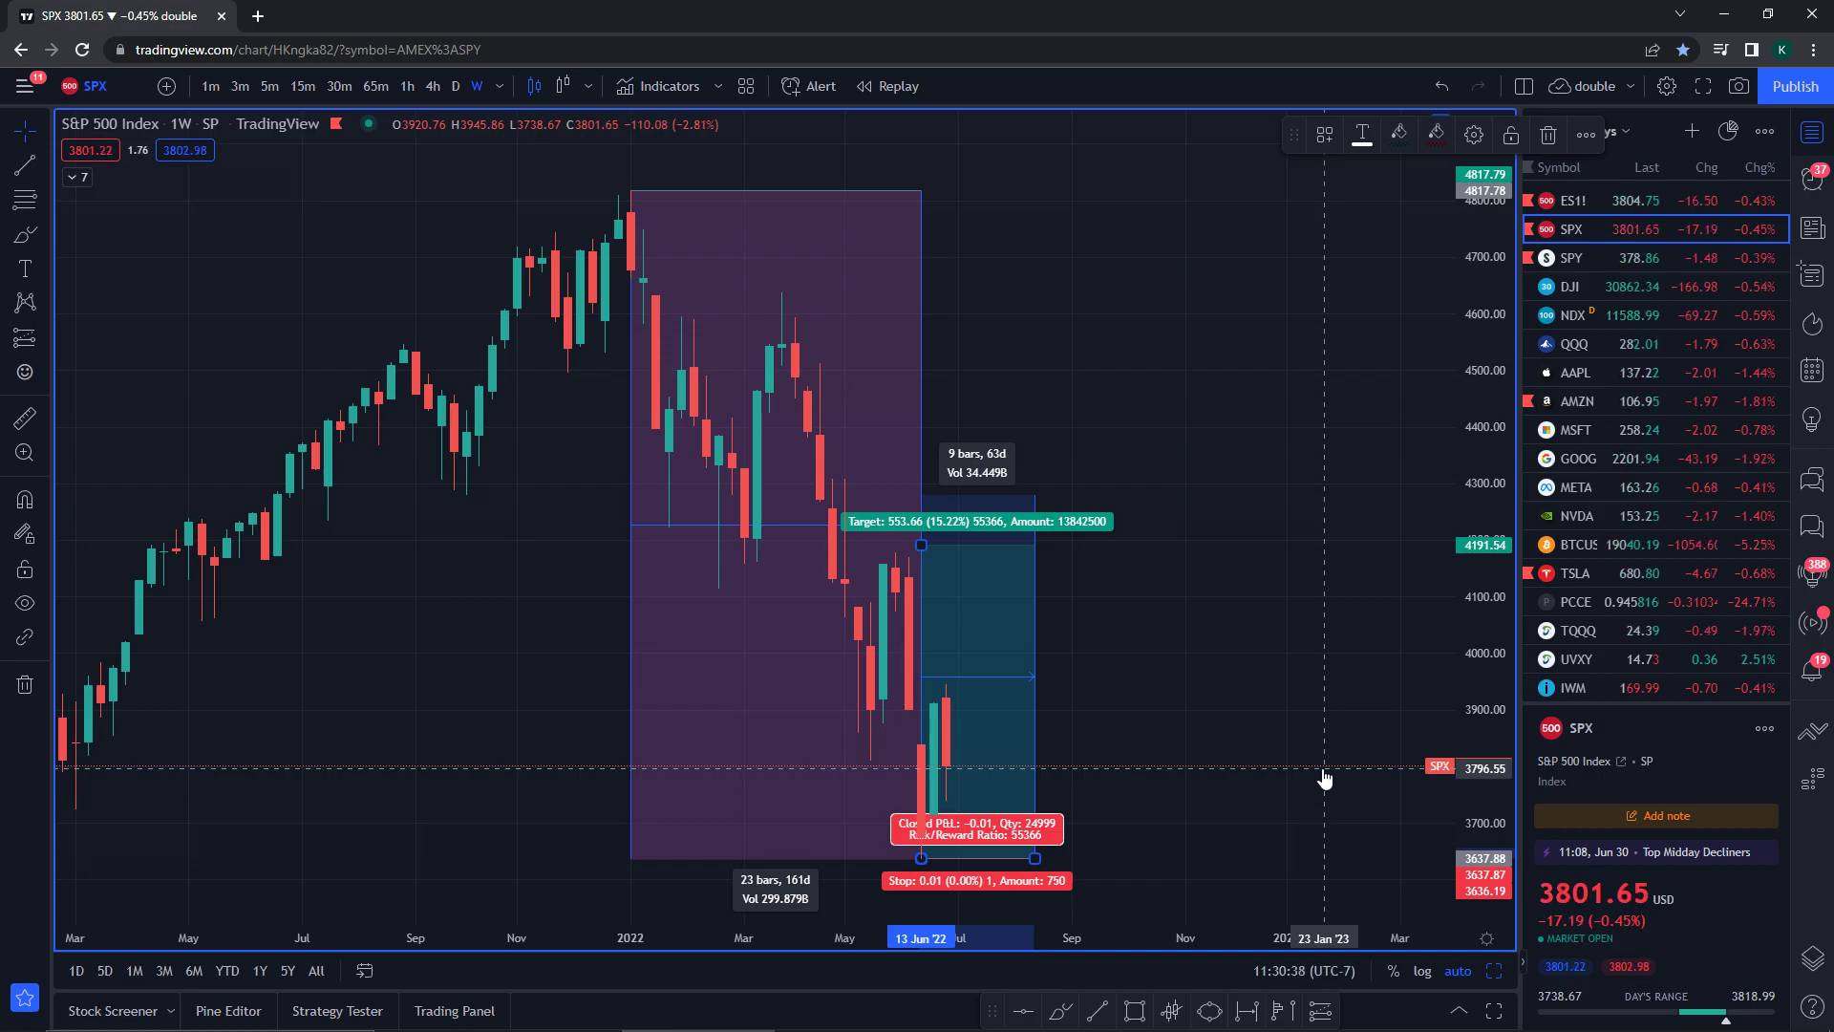
- Raise the target of the projected 2022 rebound to about 4284.38 and deselect the position drawing
left_click_drag(921, 544, 921, 491)
left_click(1334, 639)
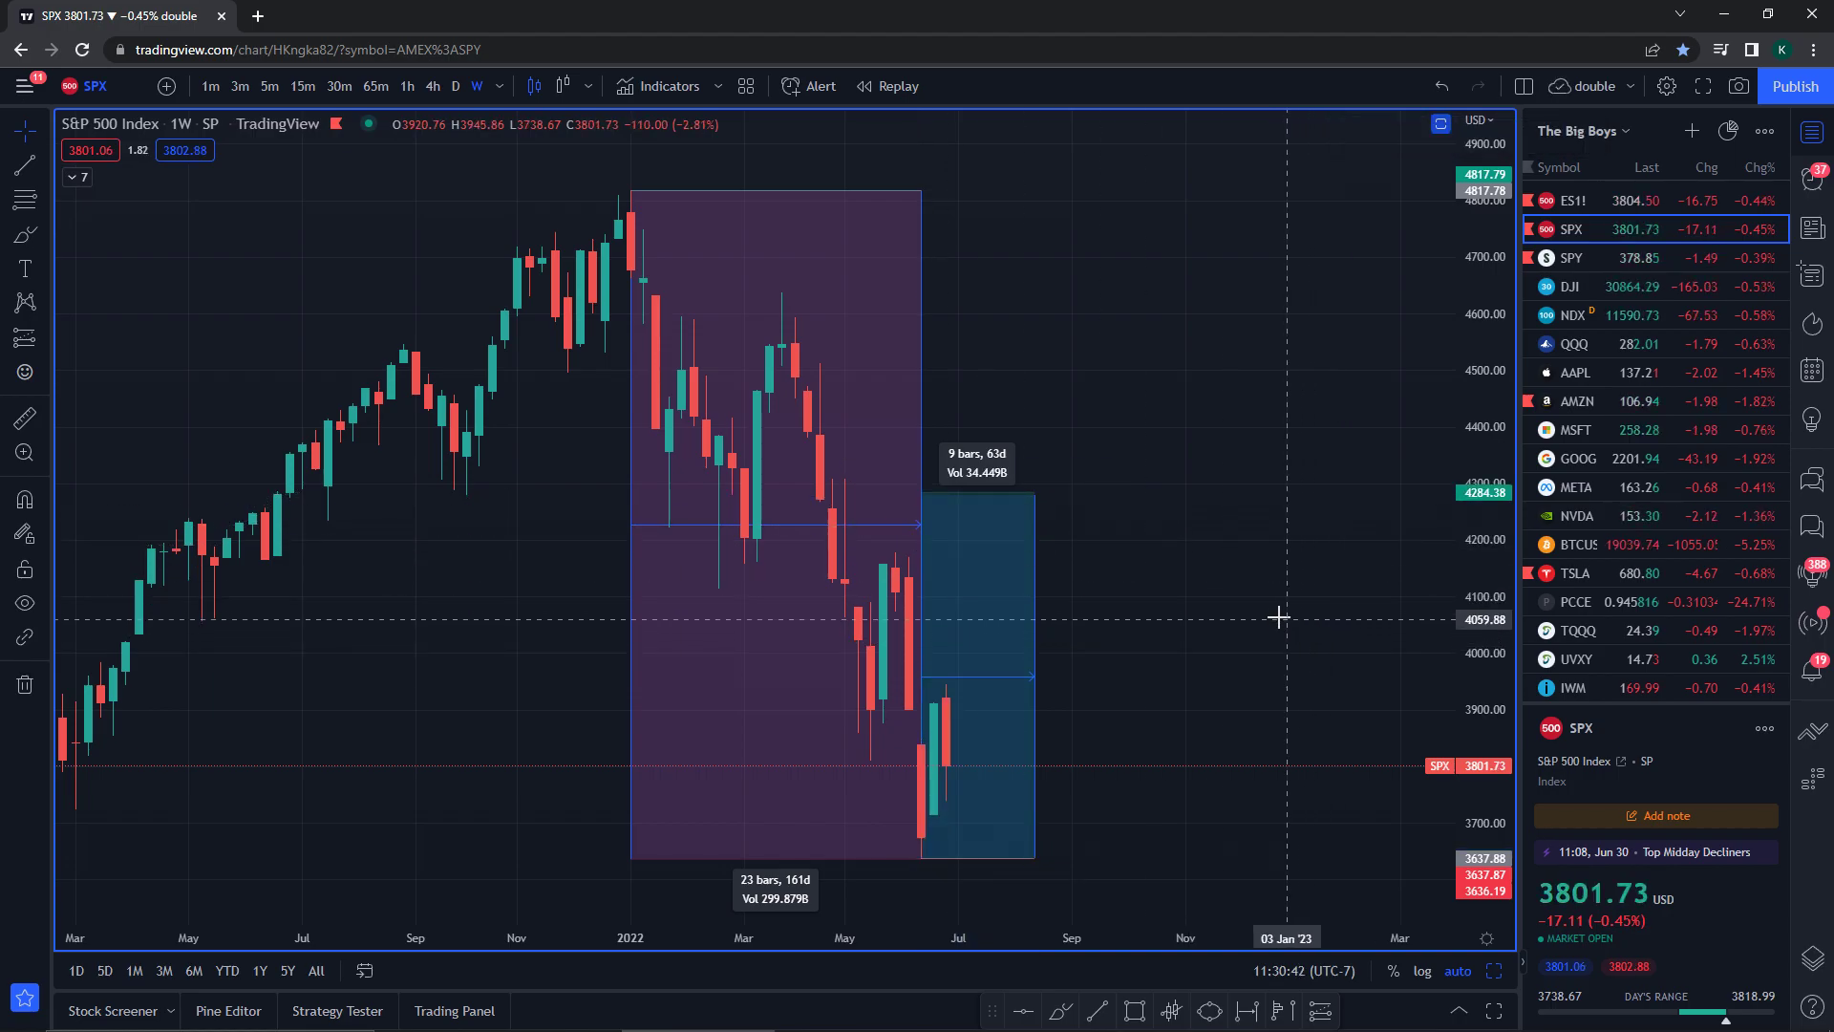
left_click_drag(1282, 619, 1161, 623)
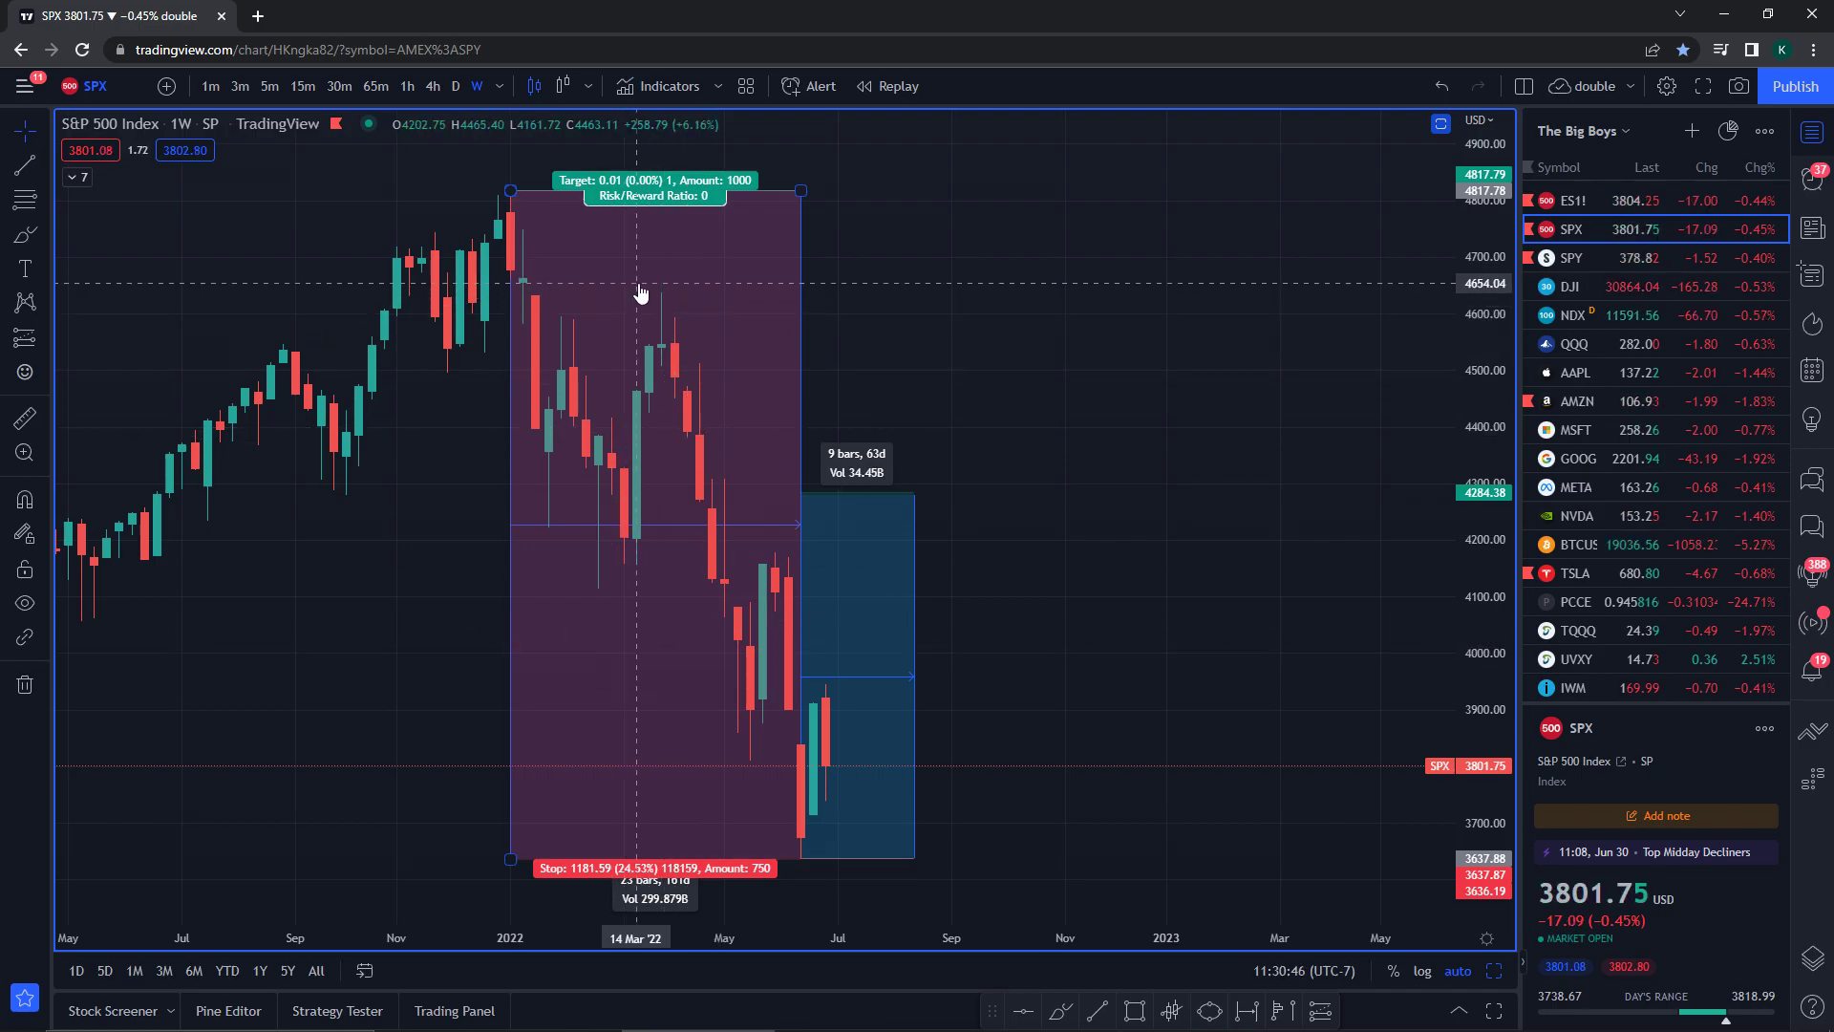
left_click(808, 756)
left_click(967, 741)
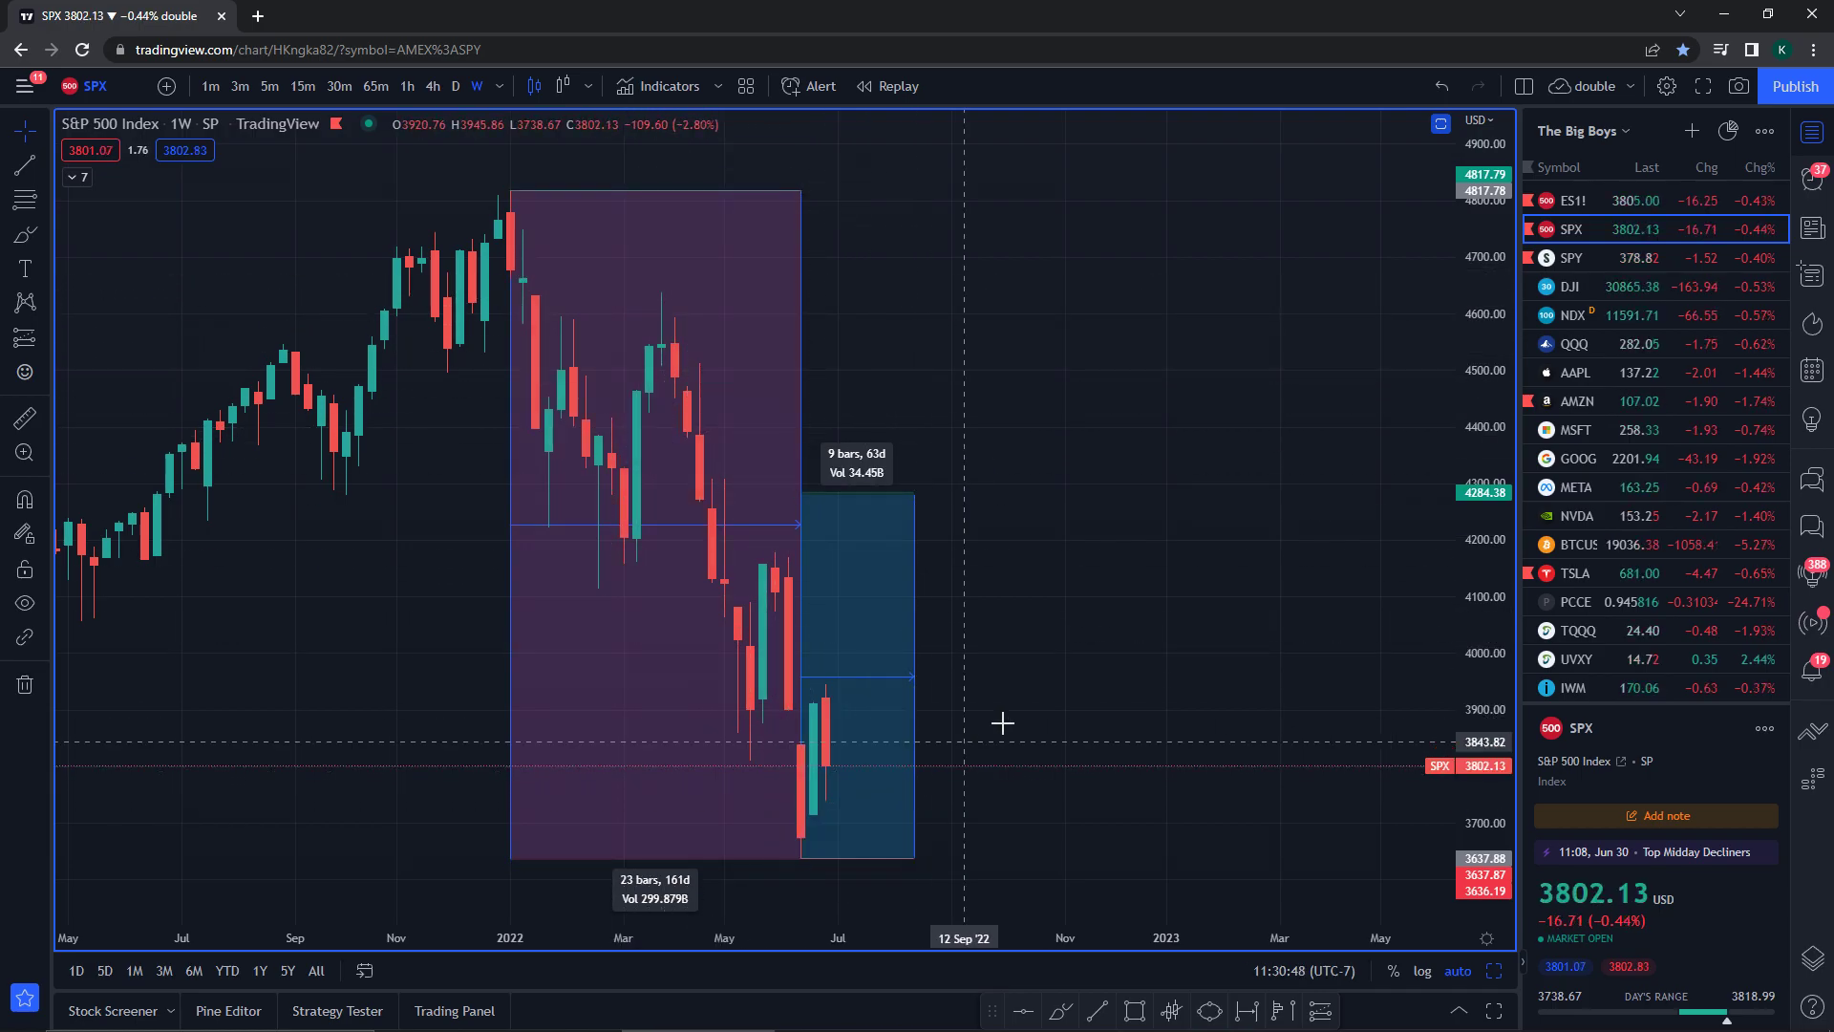
- Restore the buyer and seller volume pane below the price chart and examine it around the June 2022 low
scroll(1185, 665, "down", 10)
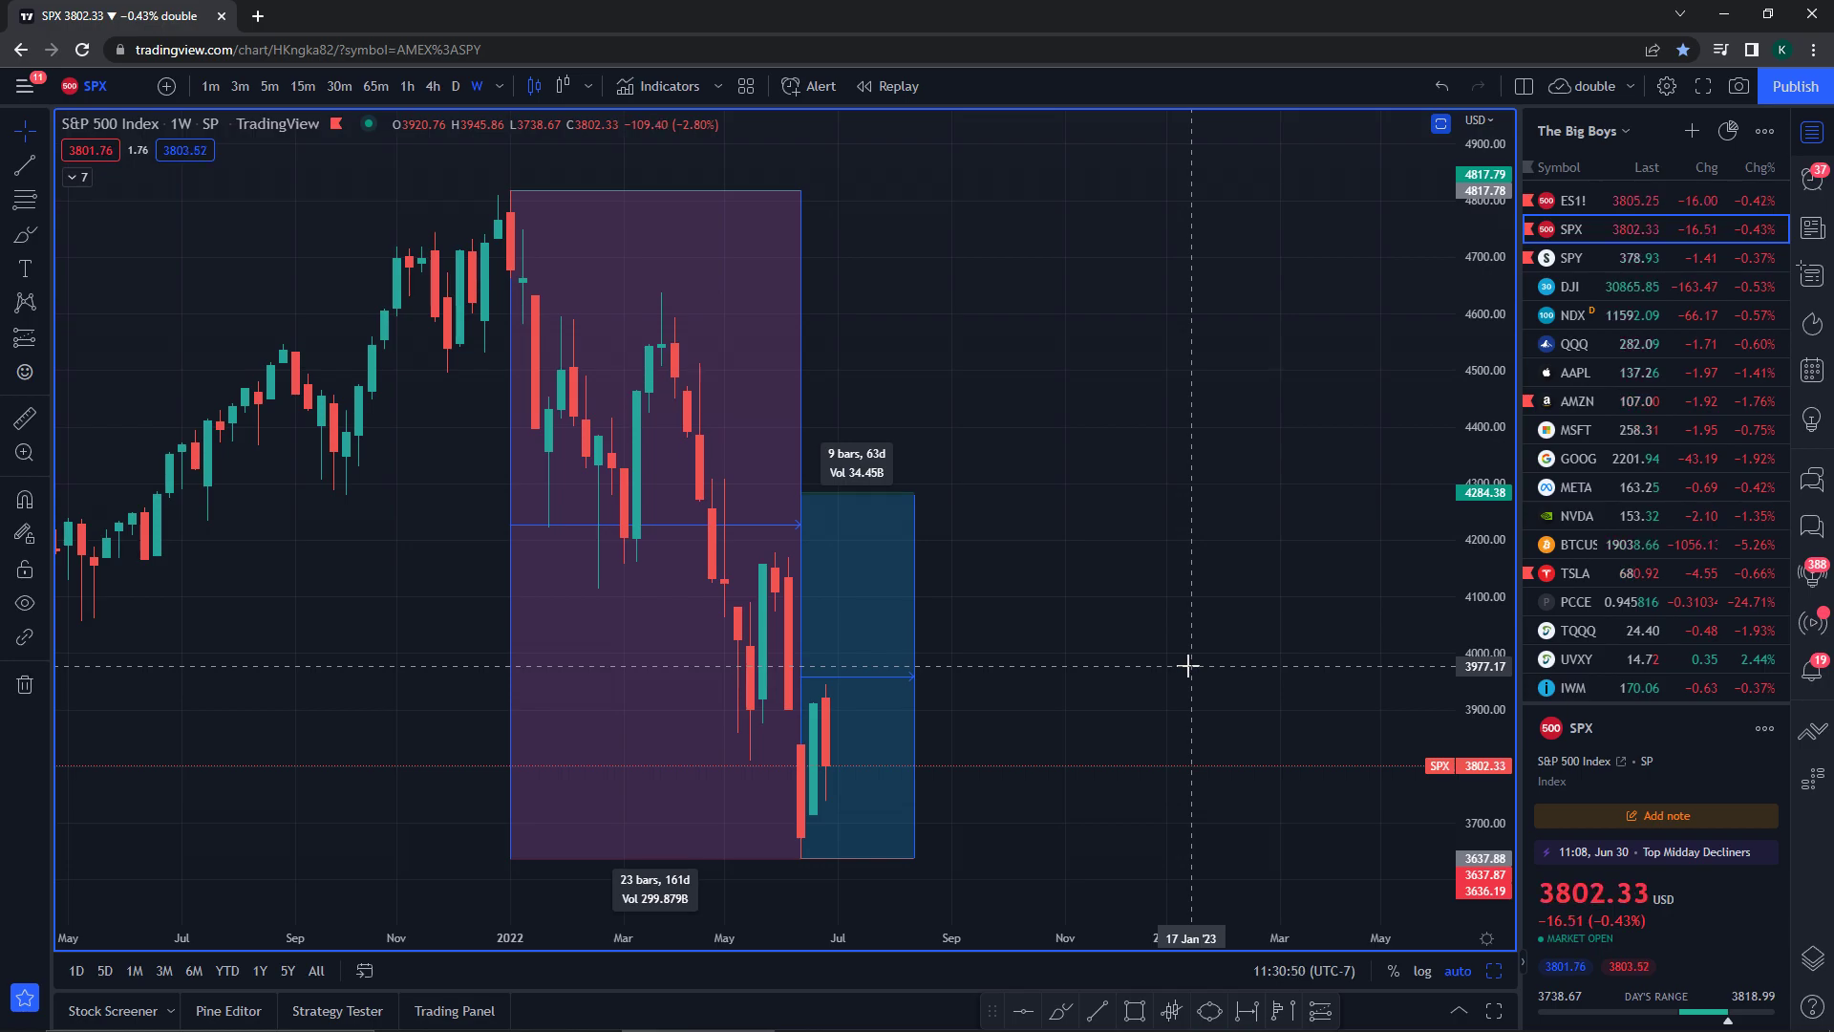
scroll(1154, 640, "down", 3)
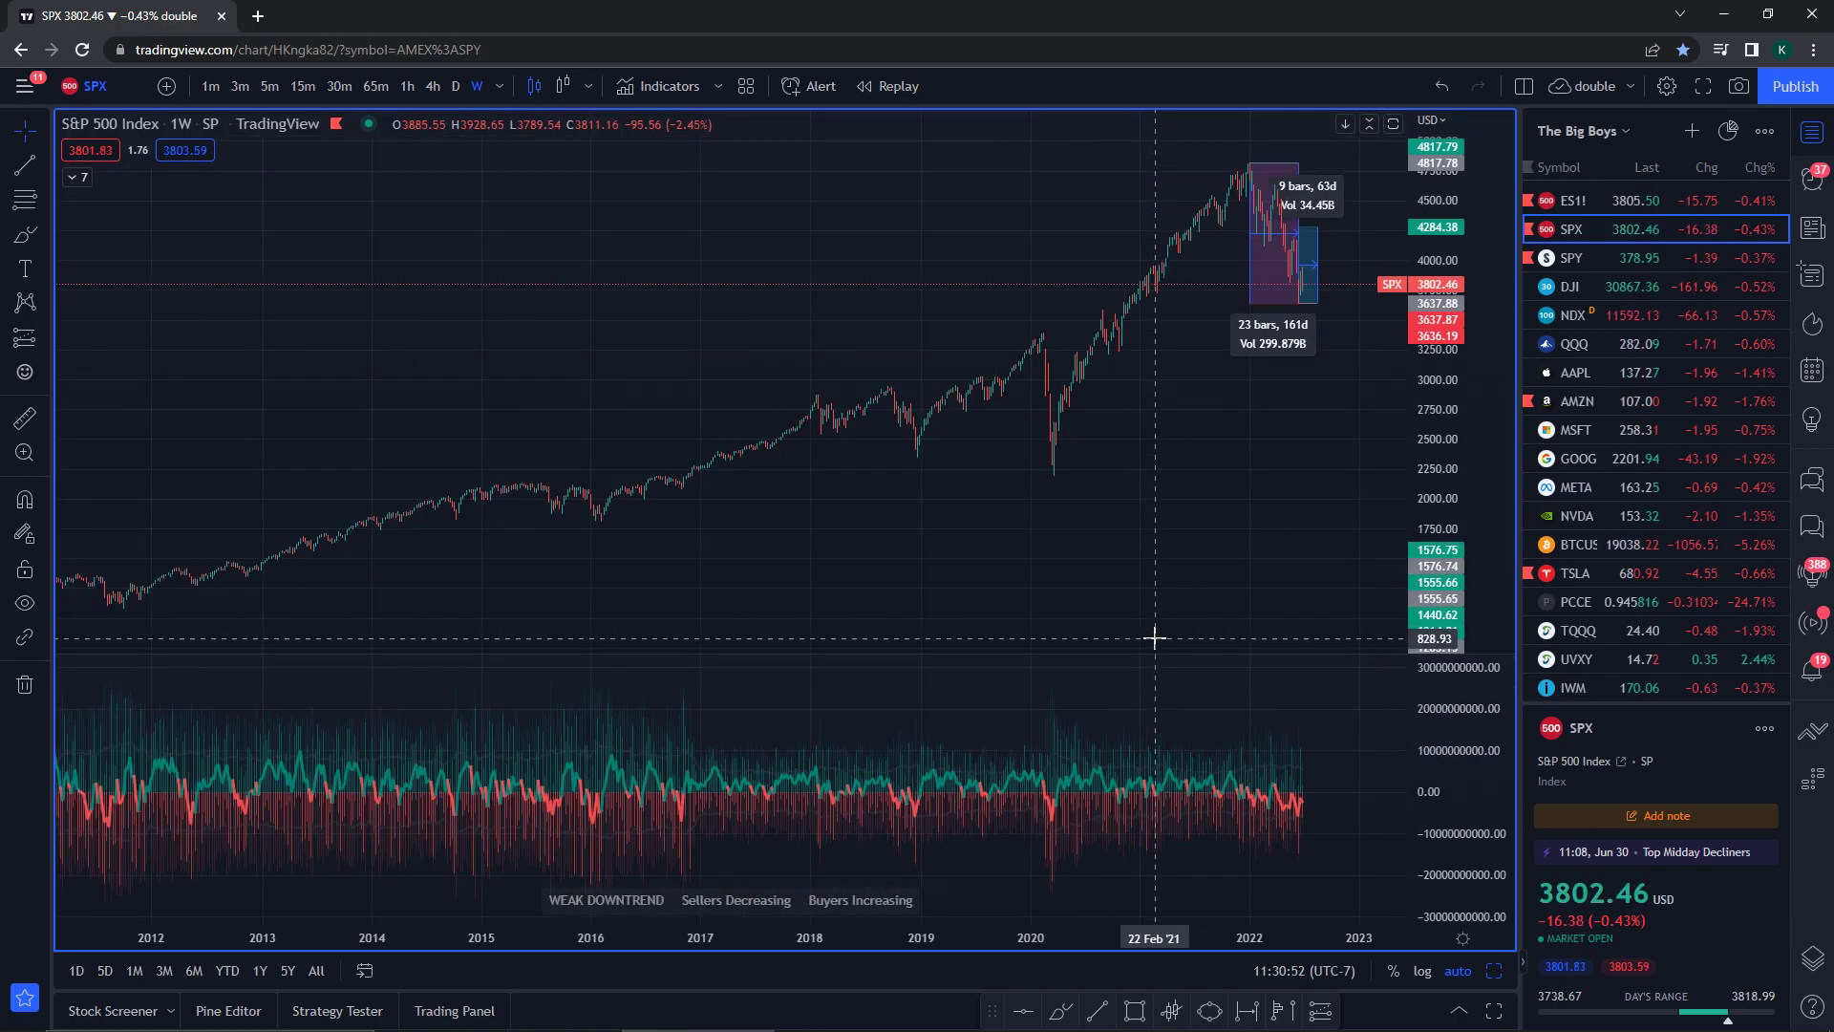
scroll(1156, 636, "up", 5)
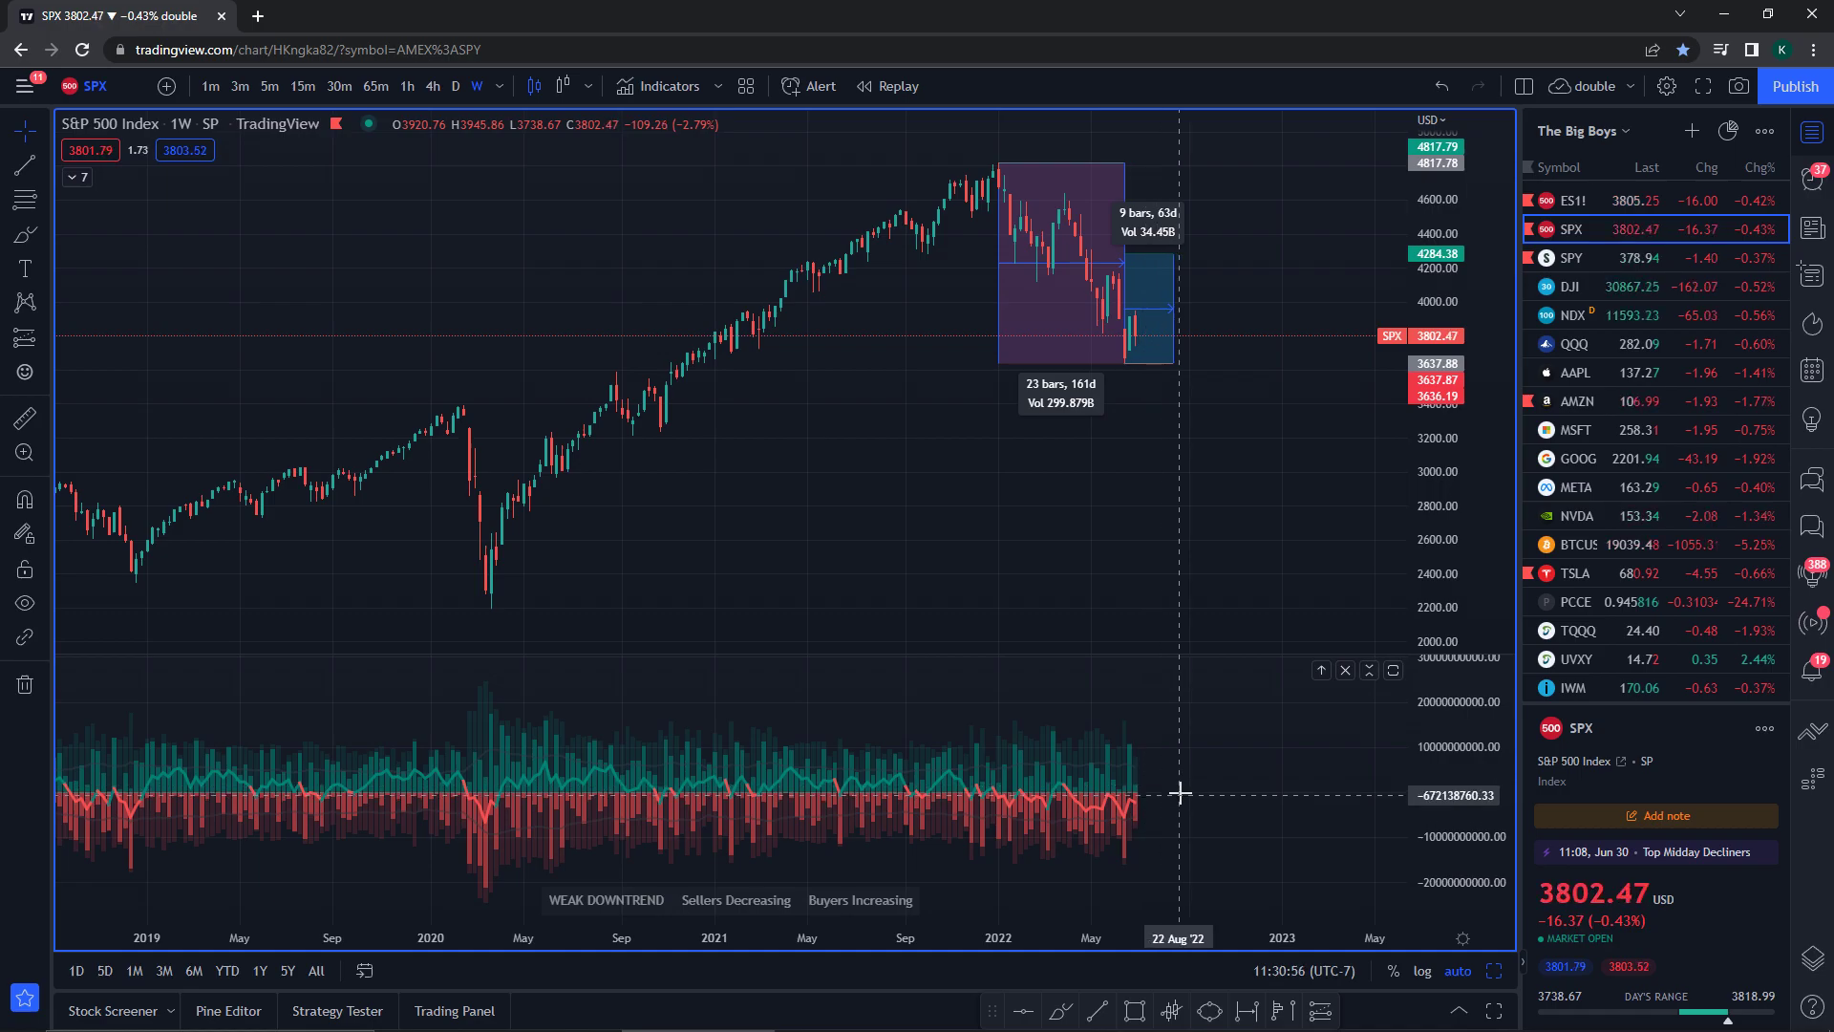
scroll(1185, 786, "down", 10)
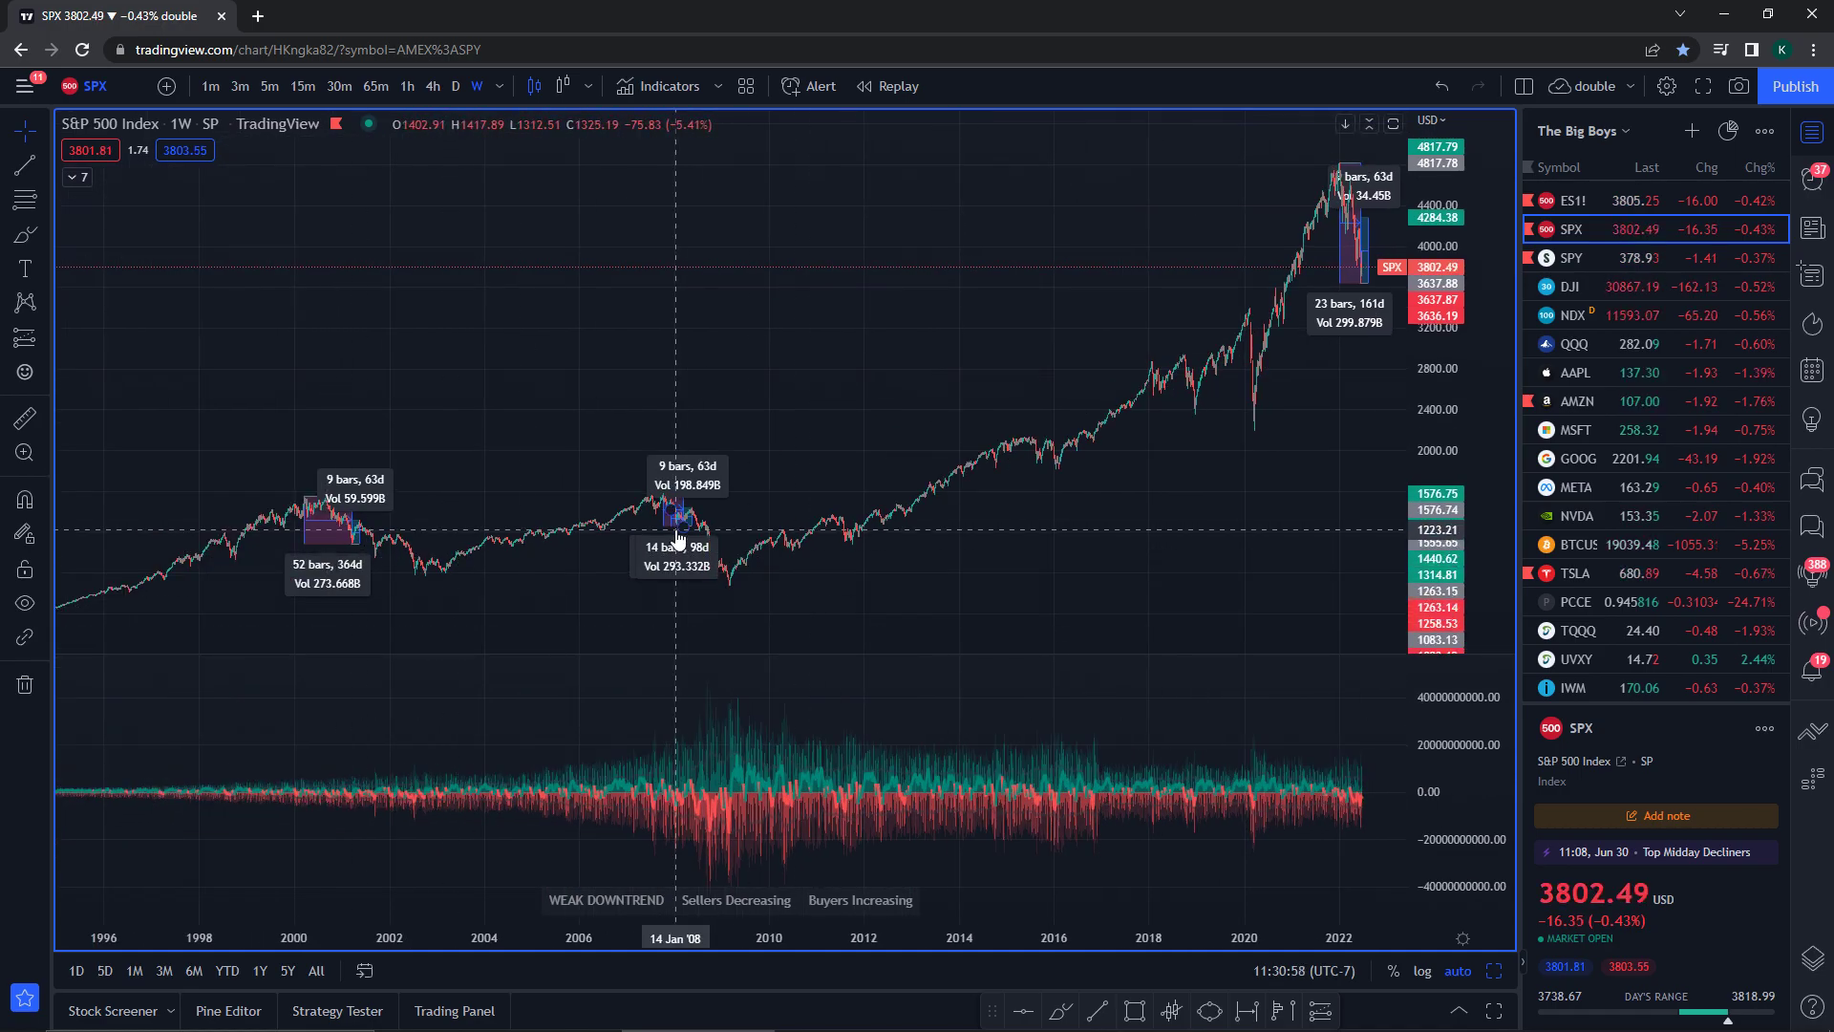
scroll(1270, 778, "up", 4)
scroll(1269, 779, "up", 4)
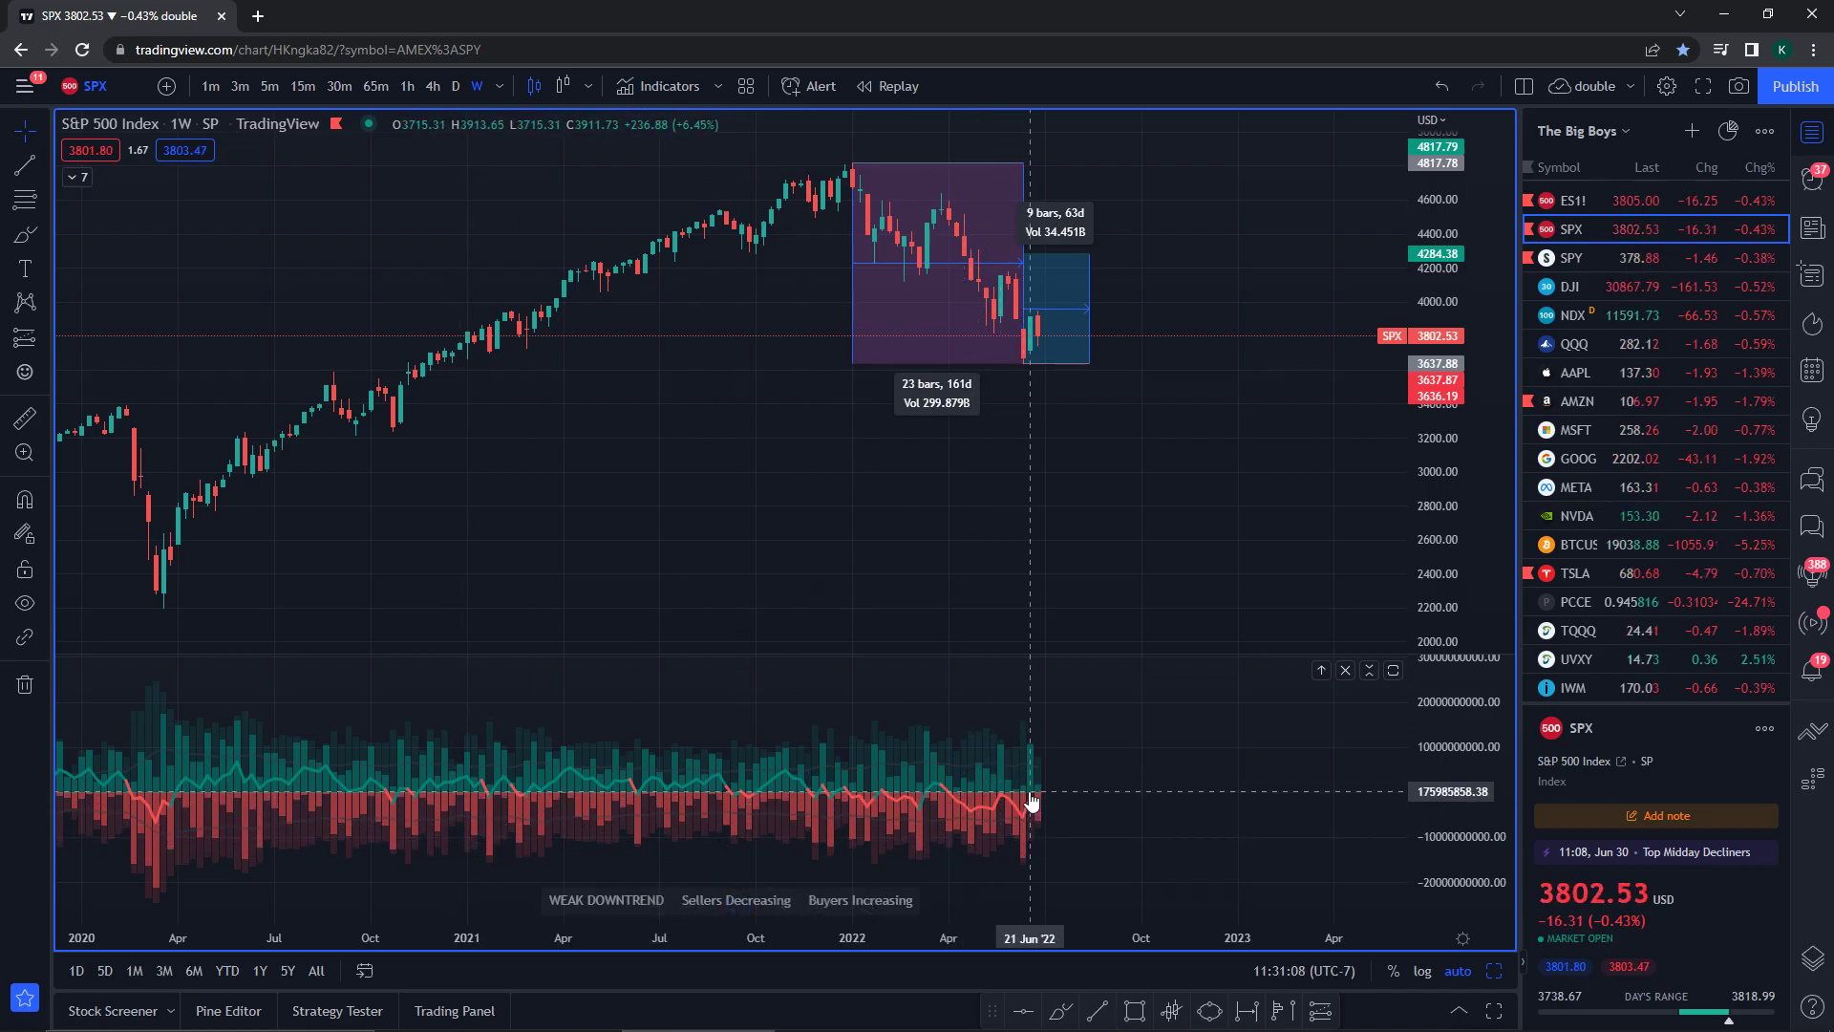
- Examine the buyer and seller volume beneath the marked 2007–2008 decline and its rebound
scroll(1029, 793, "down", 8)
left_click_drag(482, 535, 1230, 308)
scroll(1105, 335, "left", 10)
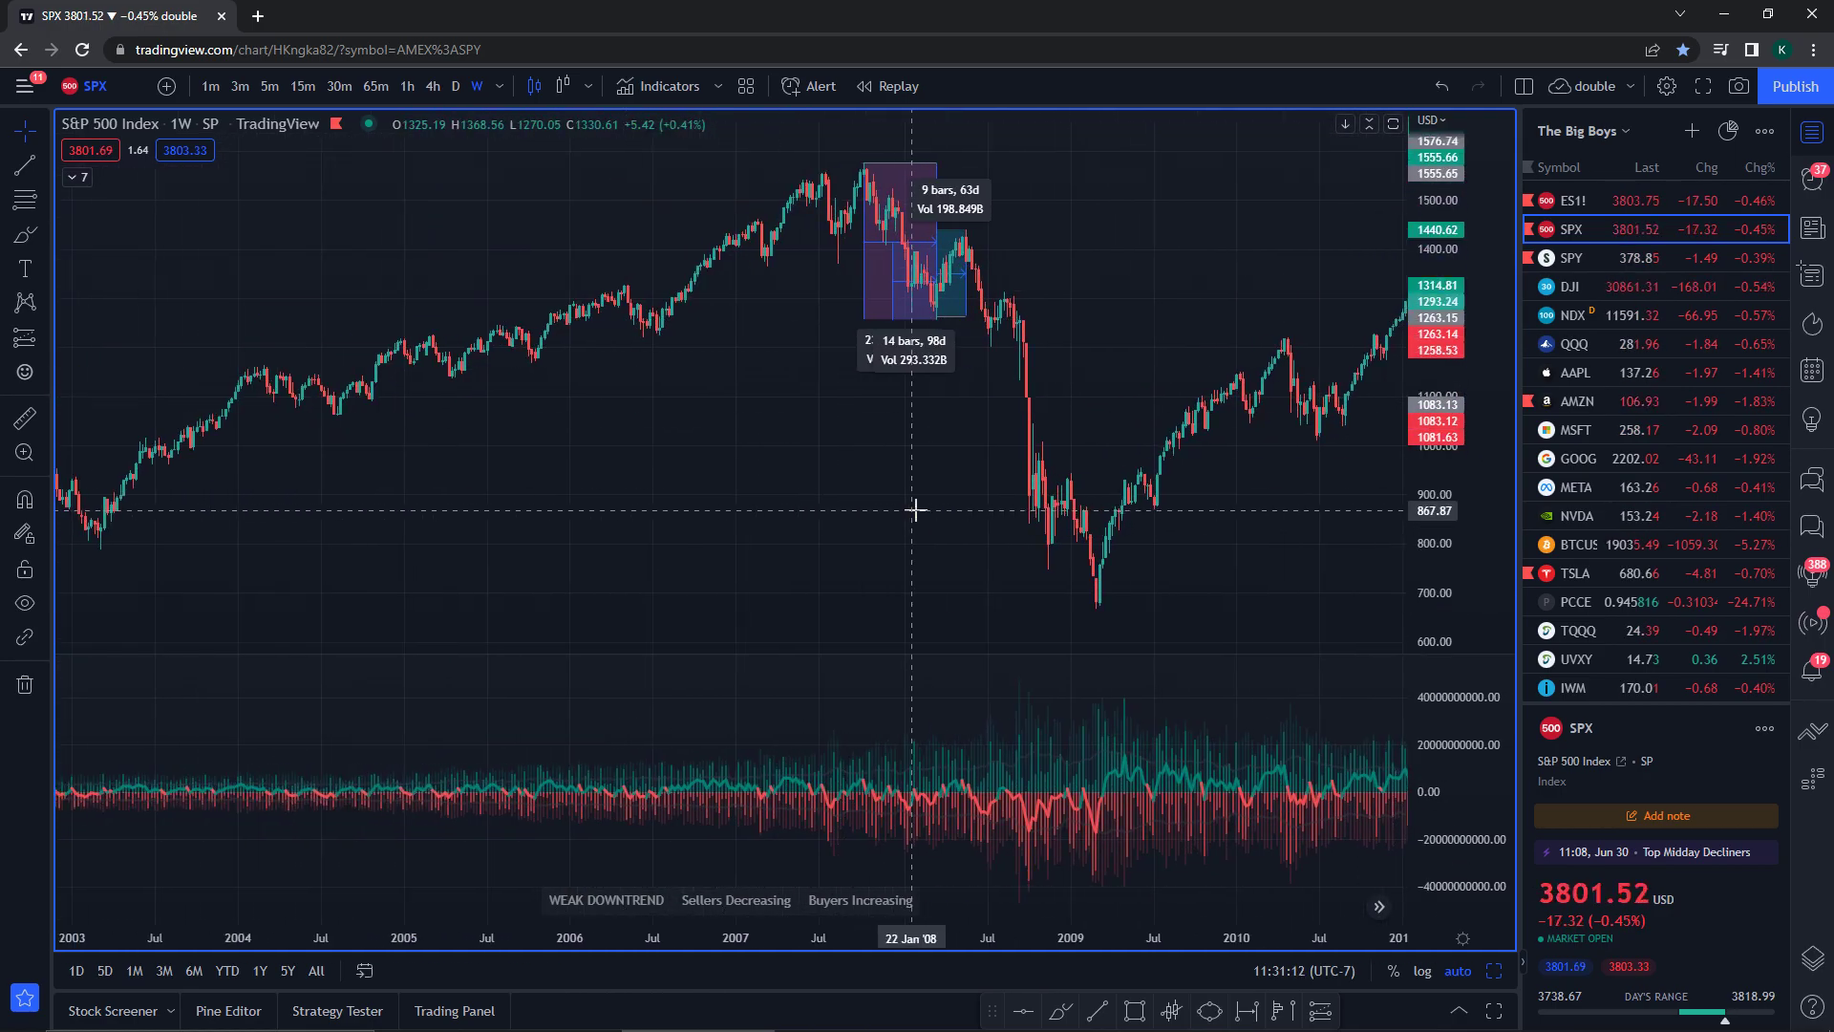
scroll(777, 401, "up", 2)
scroll(884, 450, "up", 3)
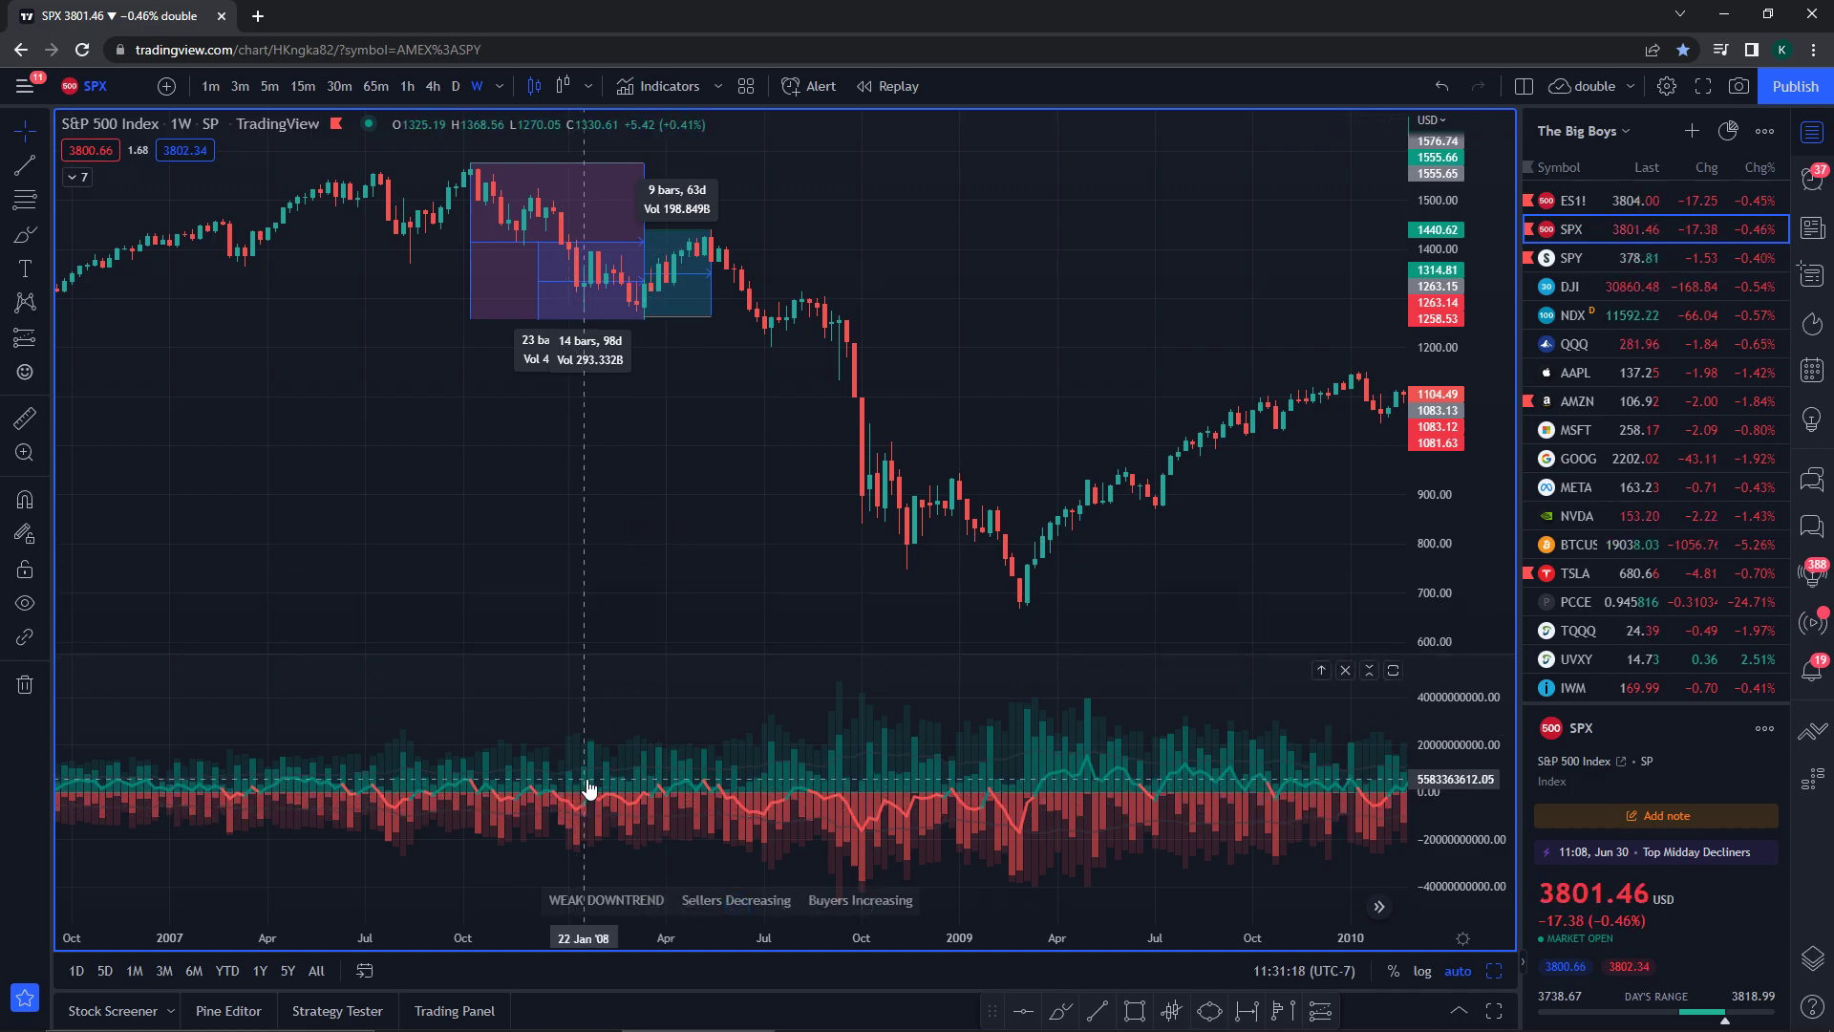
- Examine the buyer and seller volume beneath the marked 2000–2001 decline, around the spring 2001 low
scroll(534, 541, "down", 4)
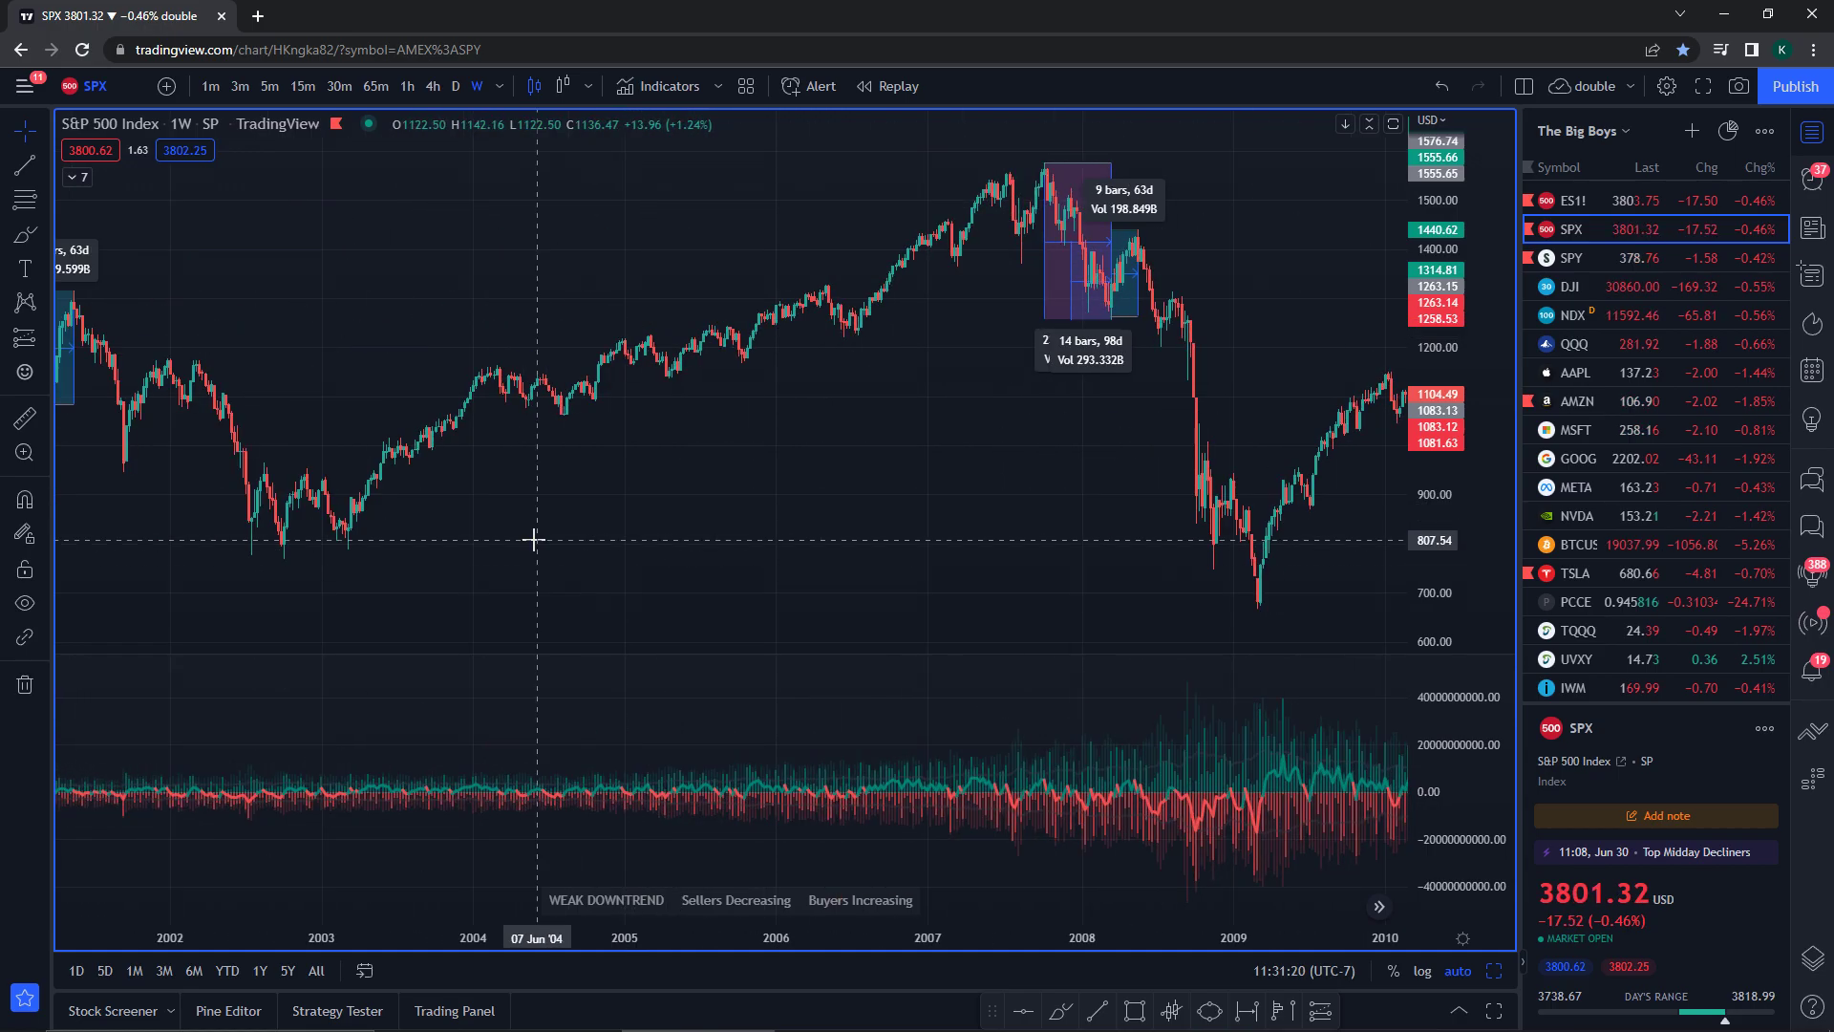
left_click_drag(258, 535, 983, 516)
left_click_drag(745, 525, 1048, 532)
scroll(1048, 532, "up", 4)
left_click_drag(834, 583, 931, 575)
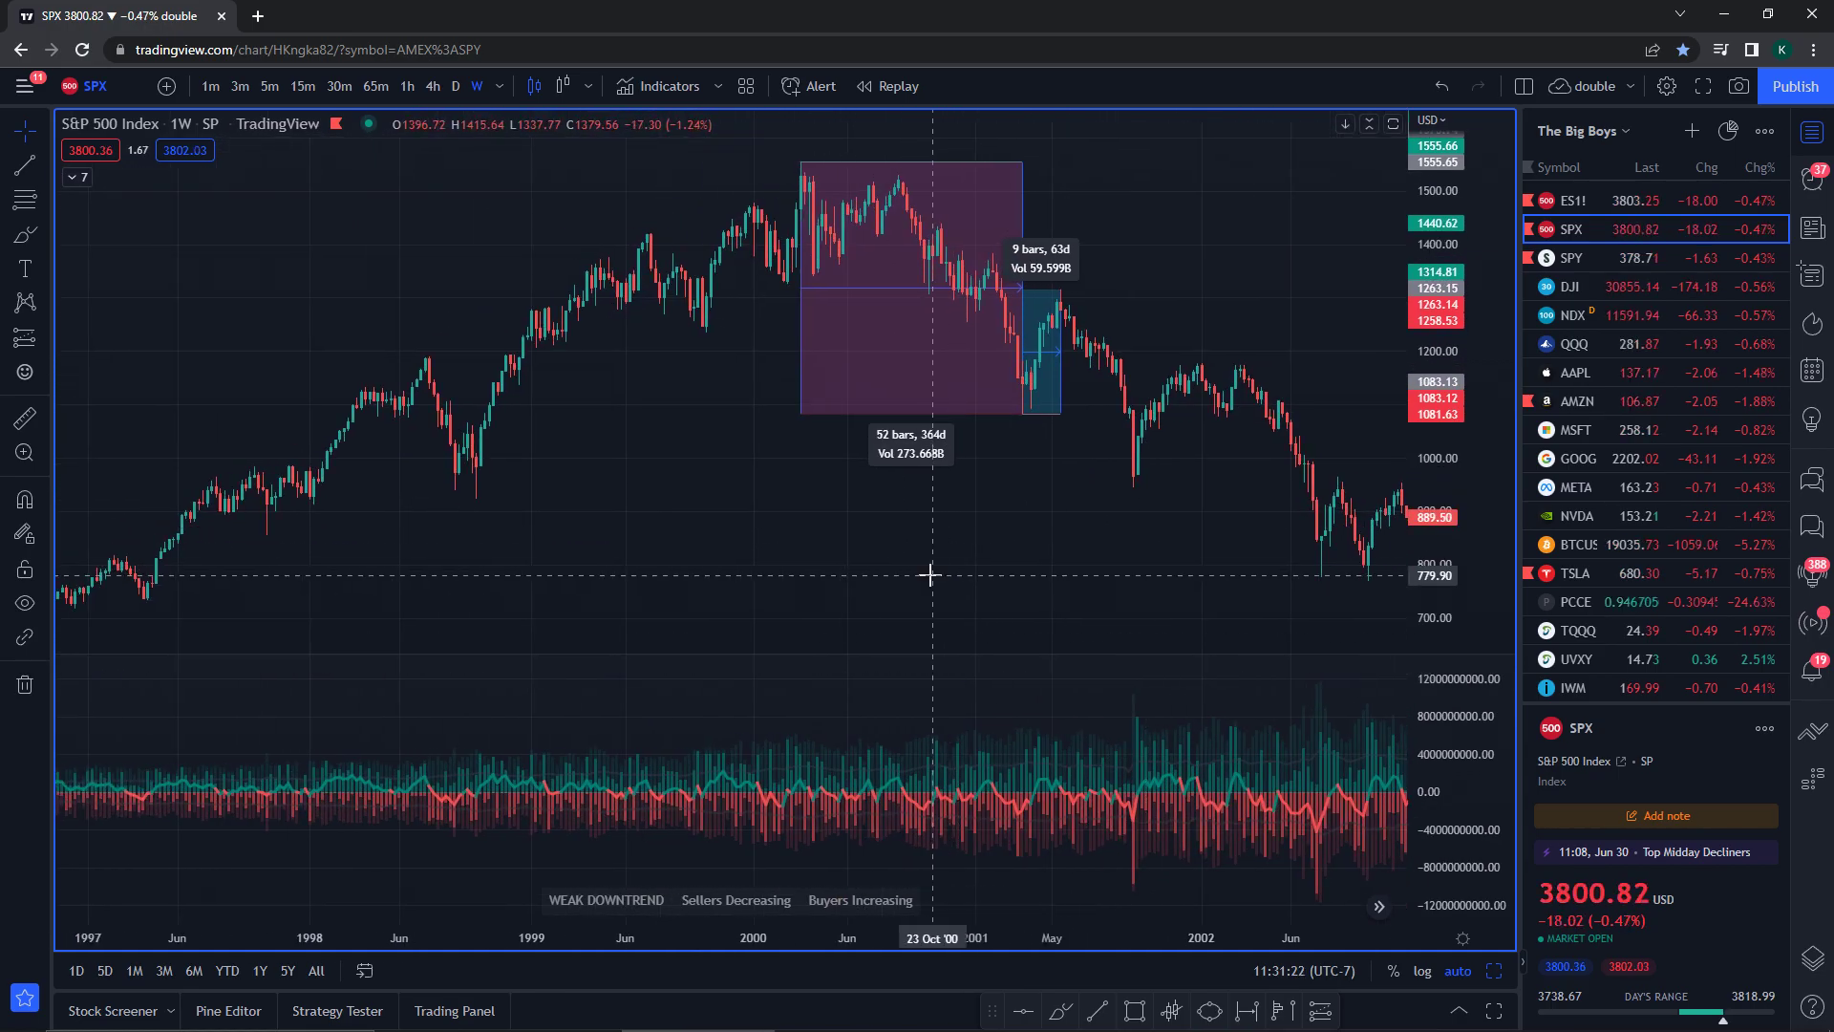
scroll(932, 574, "up", 3)
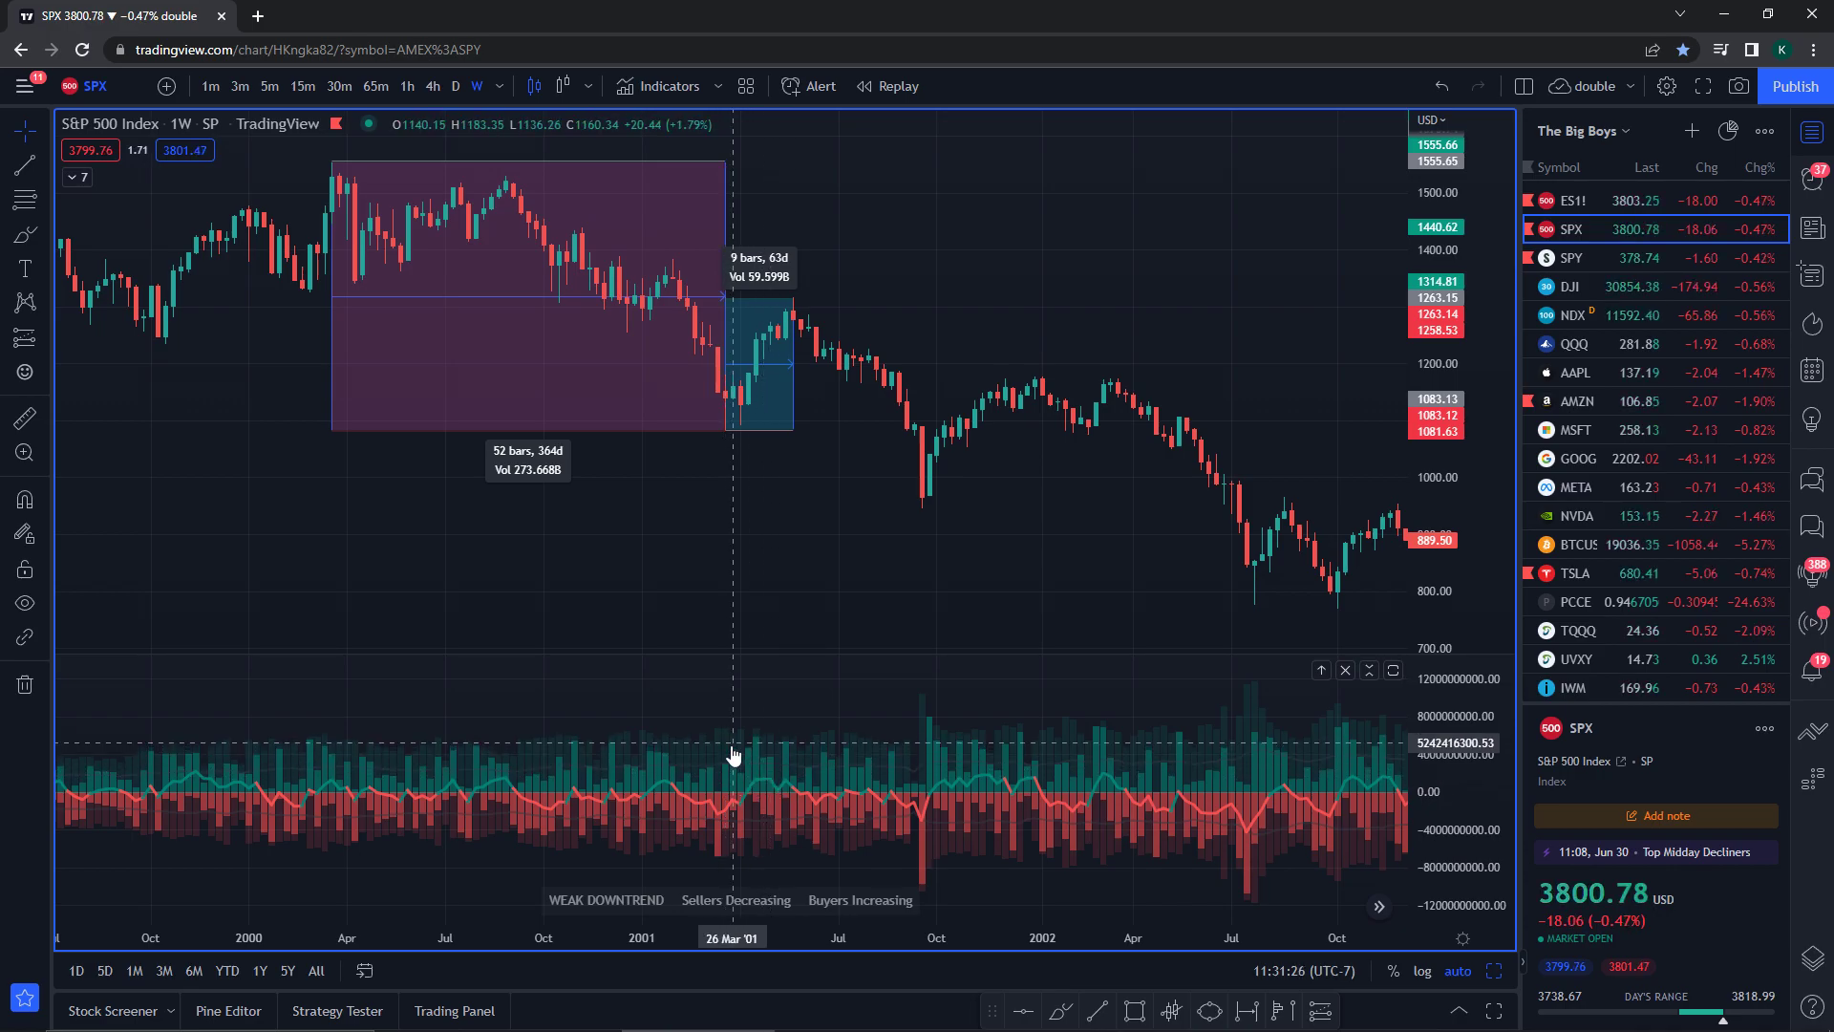
- Follow the price and volume history from late 2001 onward until all three marked declines are in view together
left_click_drag(990, 271, 687, 311)
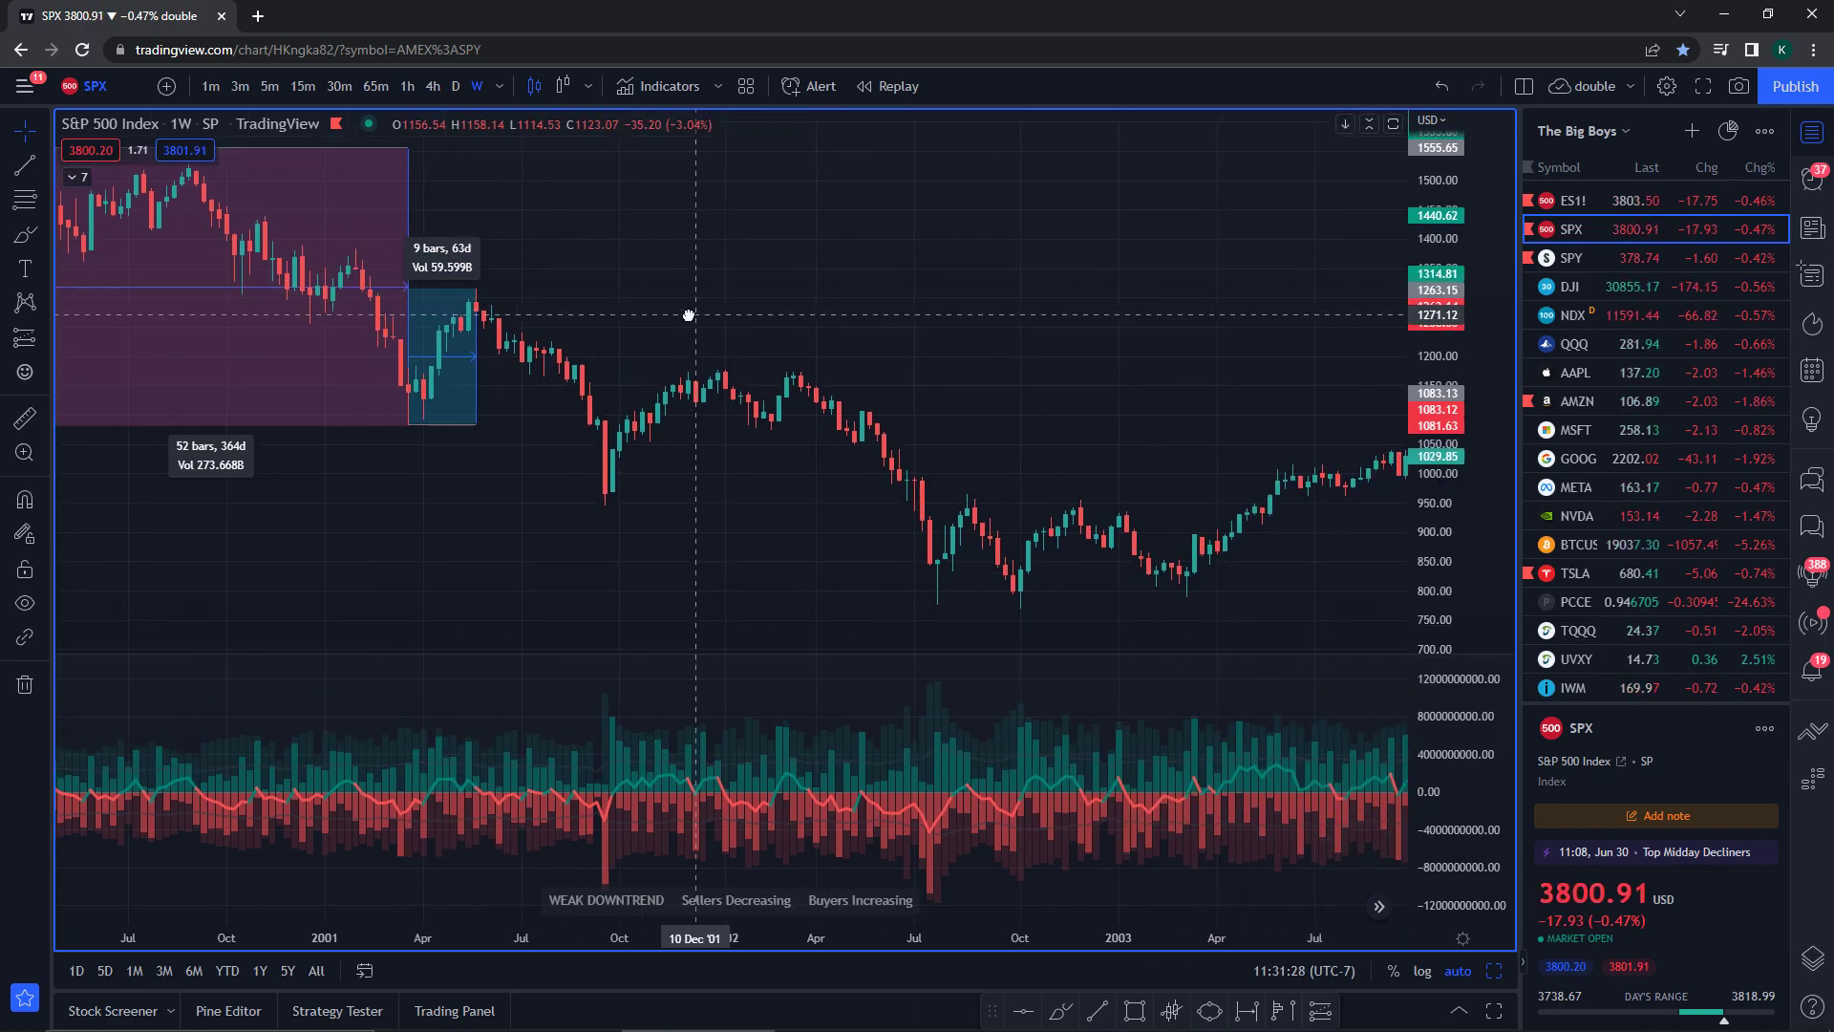
scroll(1090, 346, "down", 3)
left_click_drag(1090, 346, 708, 409)
left_click_drag(1099, 316, 487, 385)
scroll(1127, 480, "down", 5)
left_click_drag(1127, 480, 677, 477)
scroll(881, 347, "down", 5)
left_click_drag(978, 238, 520, 328)
left_click_drag(829, 322, 811, 323)
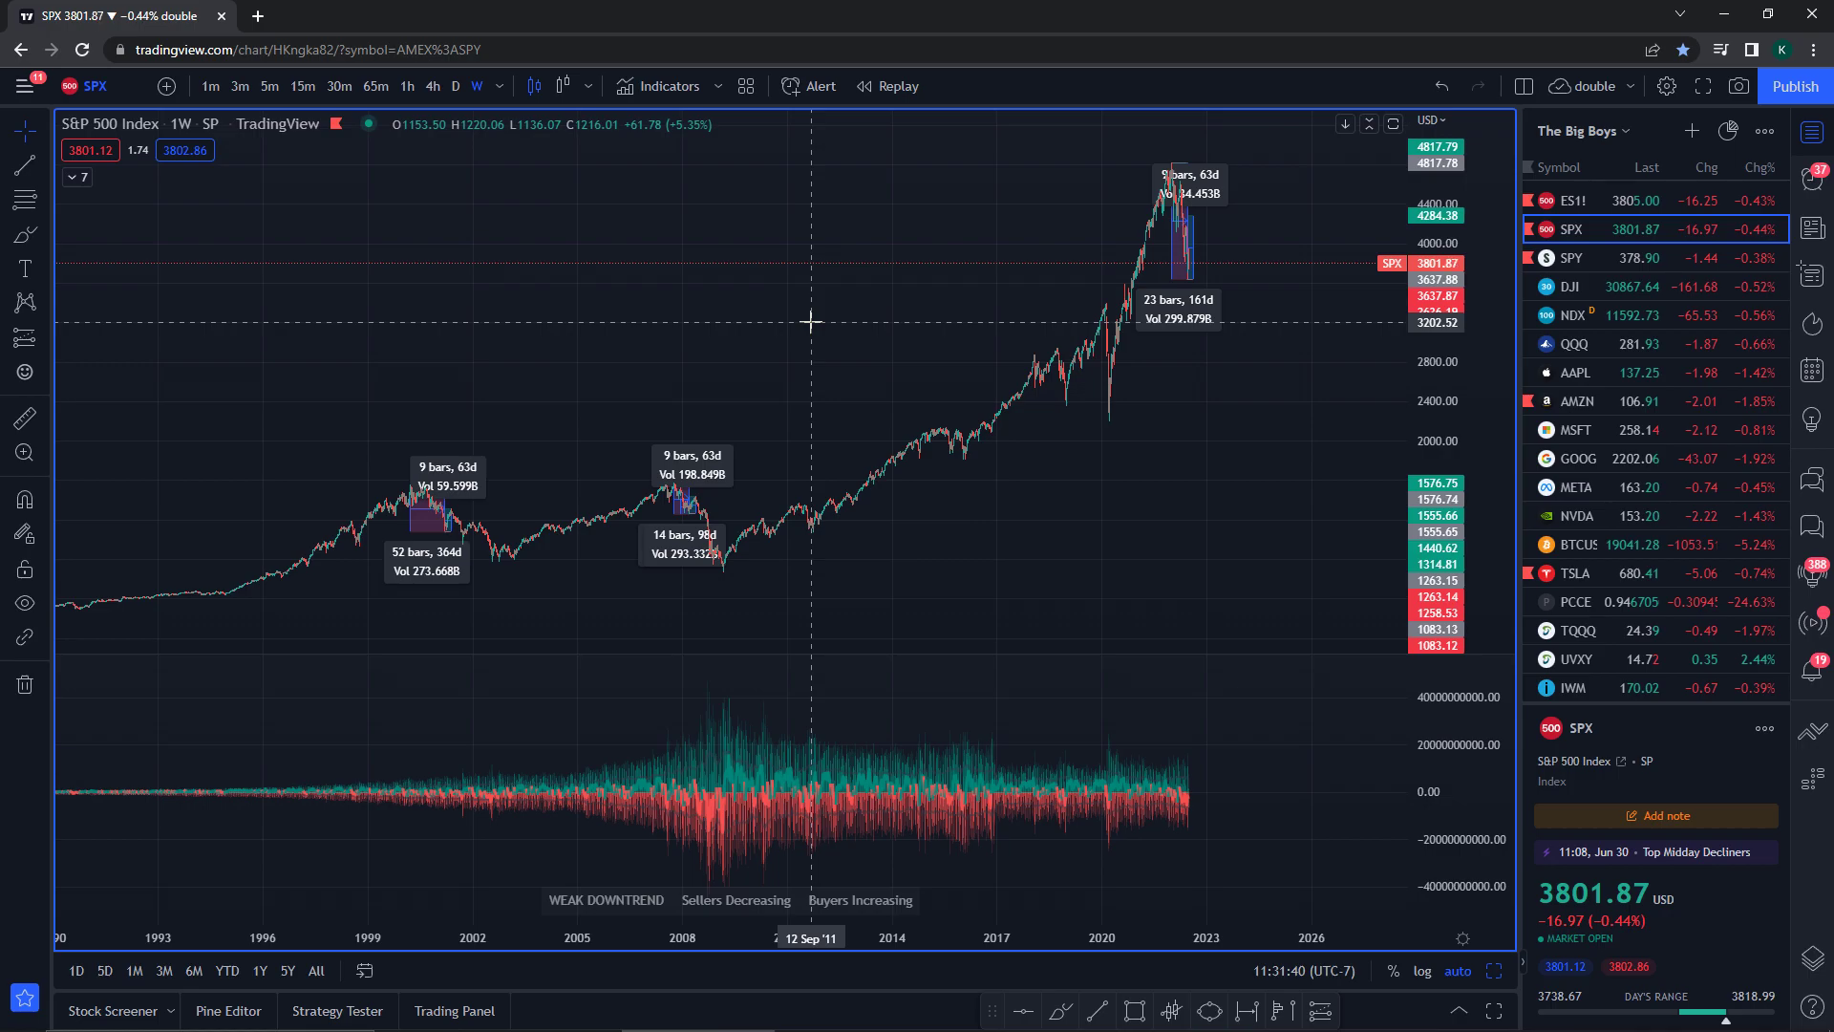
- Return to the marked 2022 decline and review its projected rebound with the volume pane
scroll(829, 461, "up", 10)
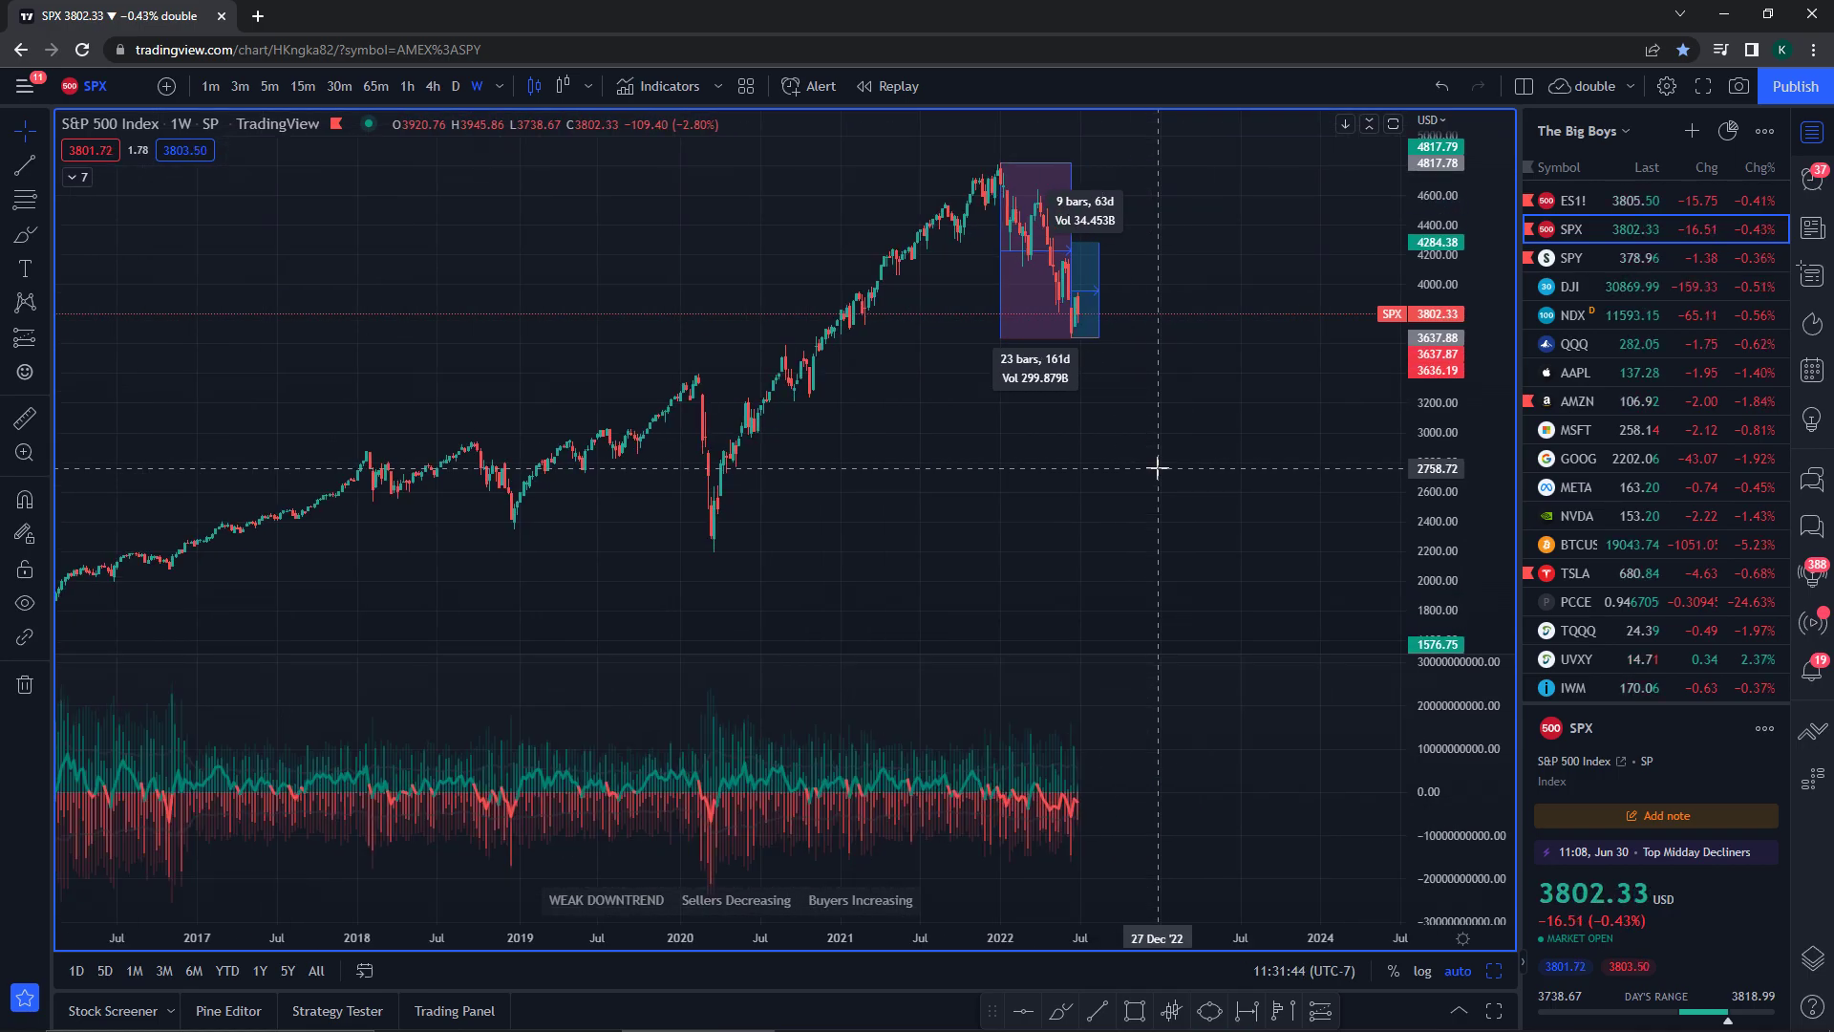
scroll(1157, 467, "up", 4)
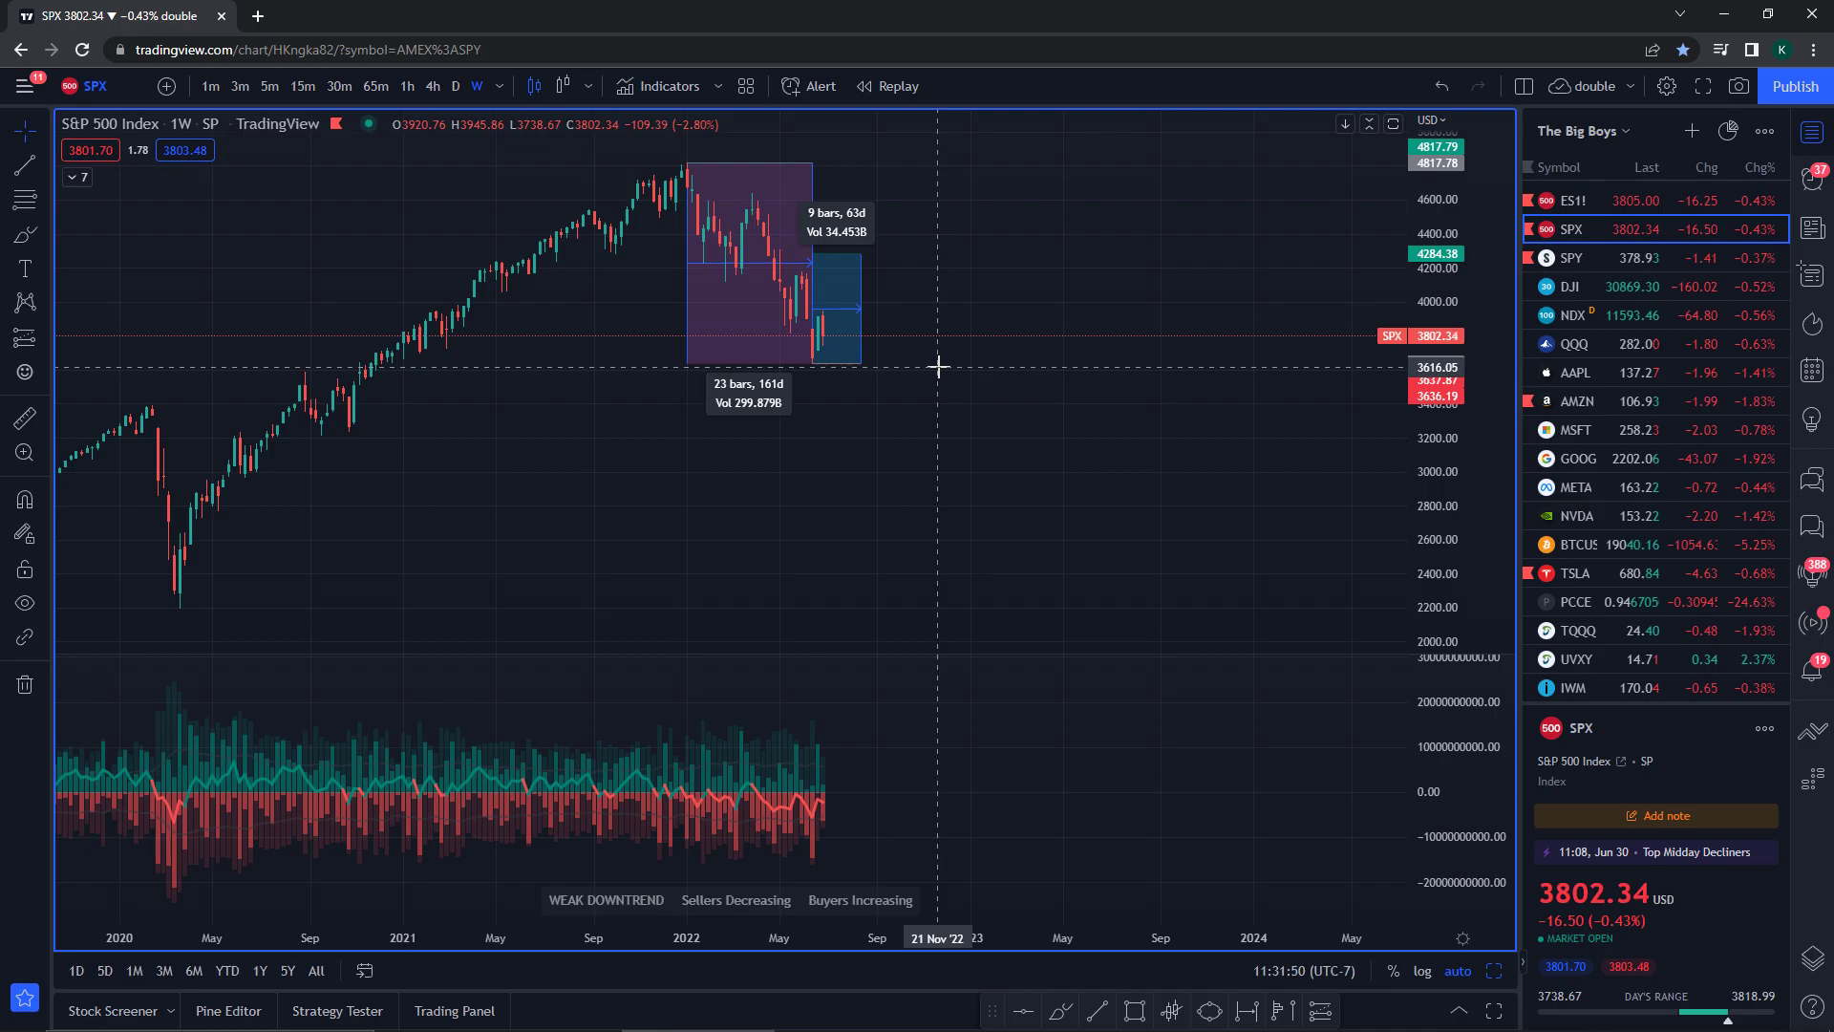
left_click_drag(929, 373, 1150, 446)
scroll(1150, 446, "up", 3)
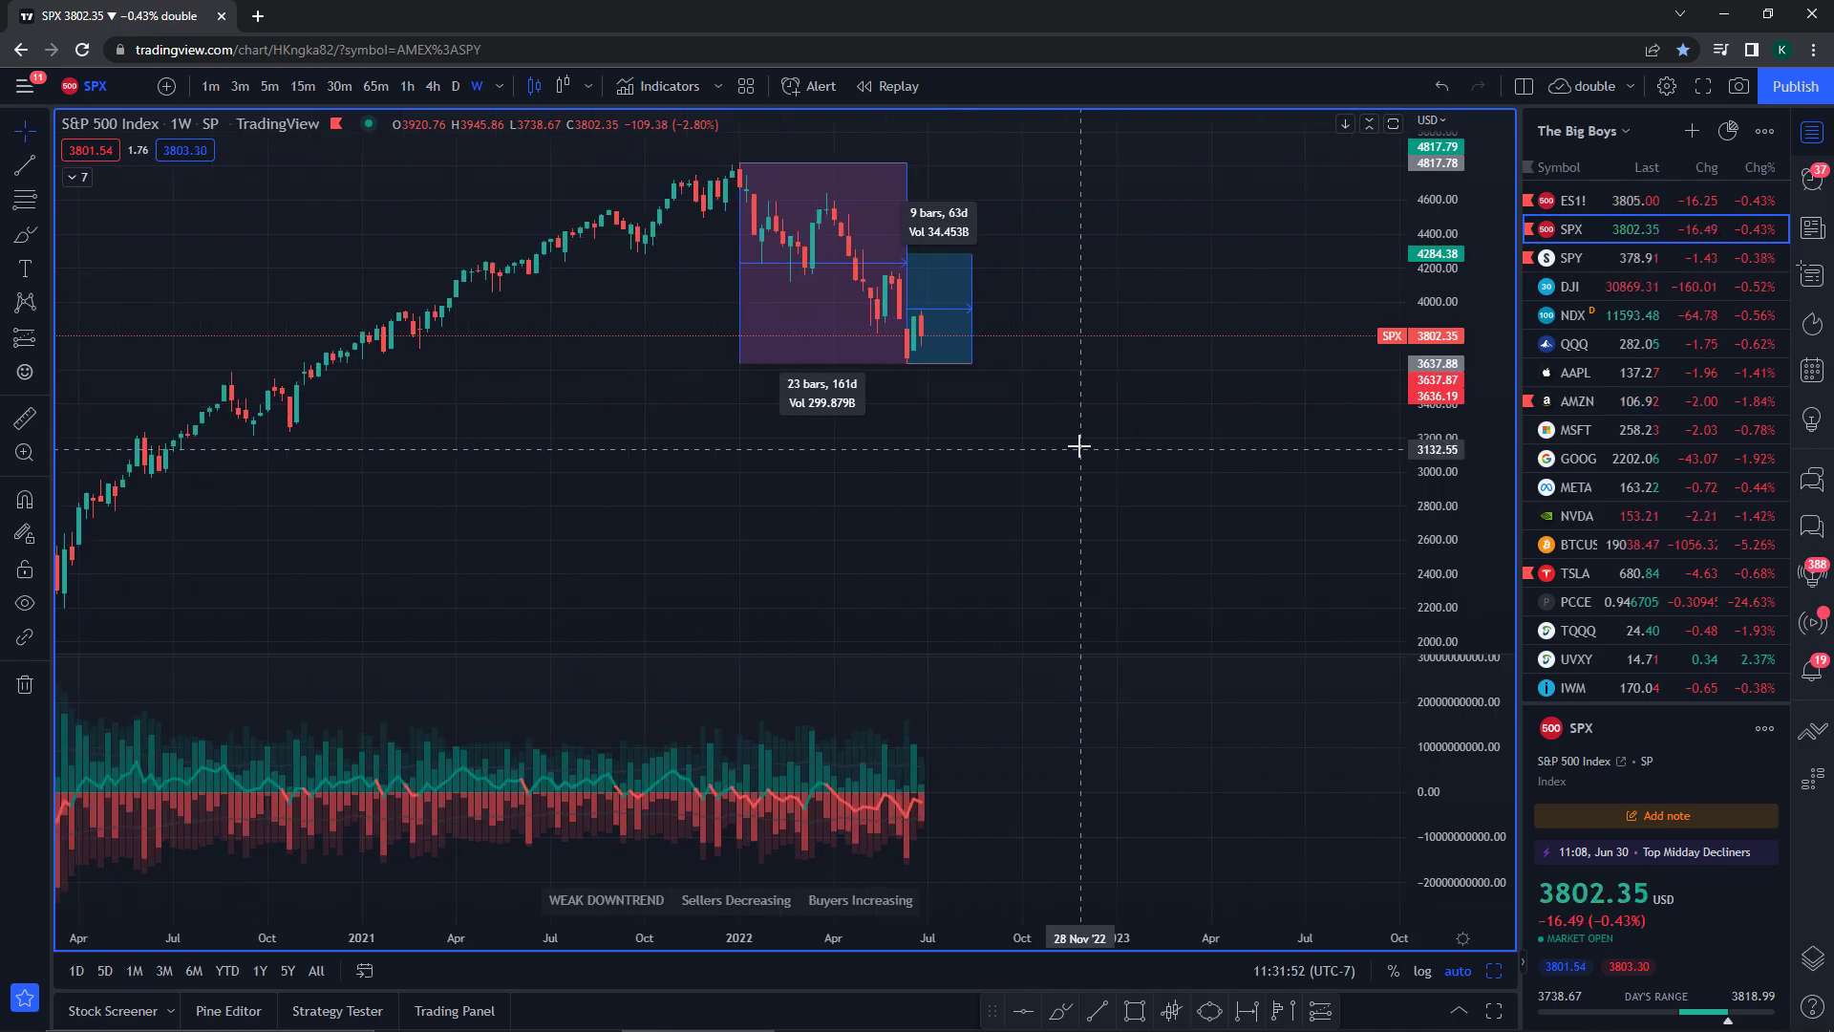